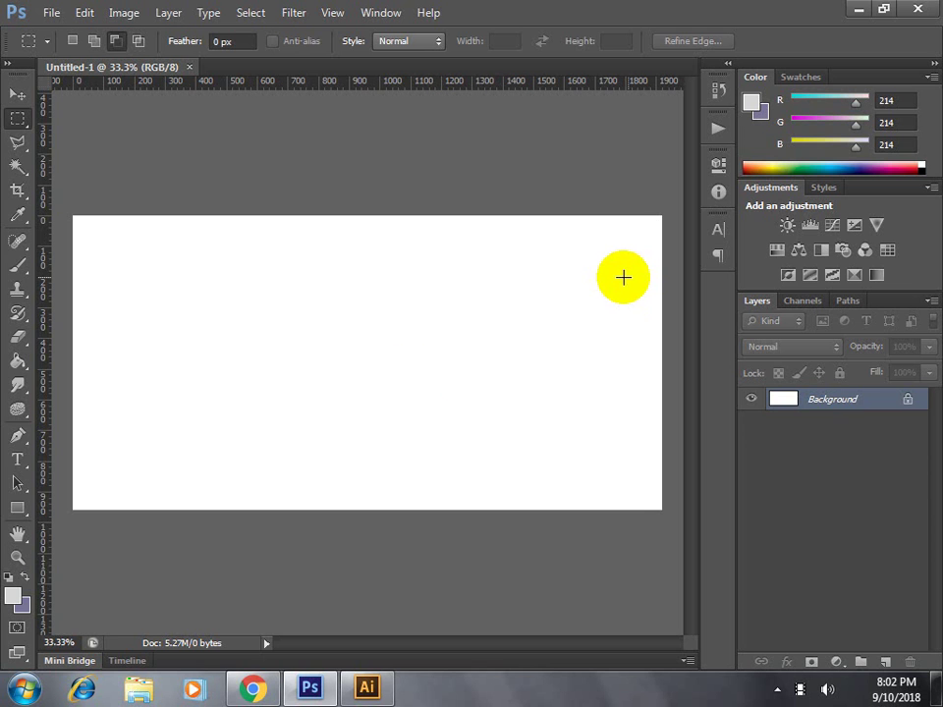
Search Google Images in Chrome for 'landscape'.
mouse_move(252, 688)
click(299, 619)
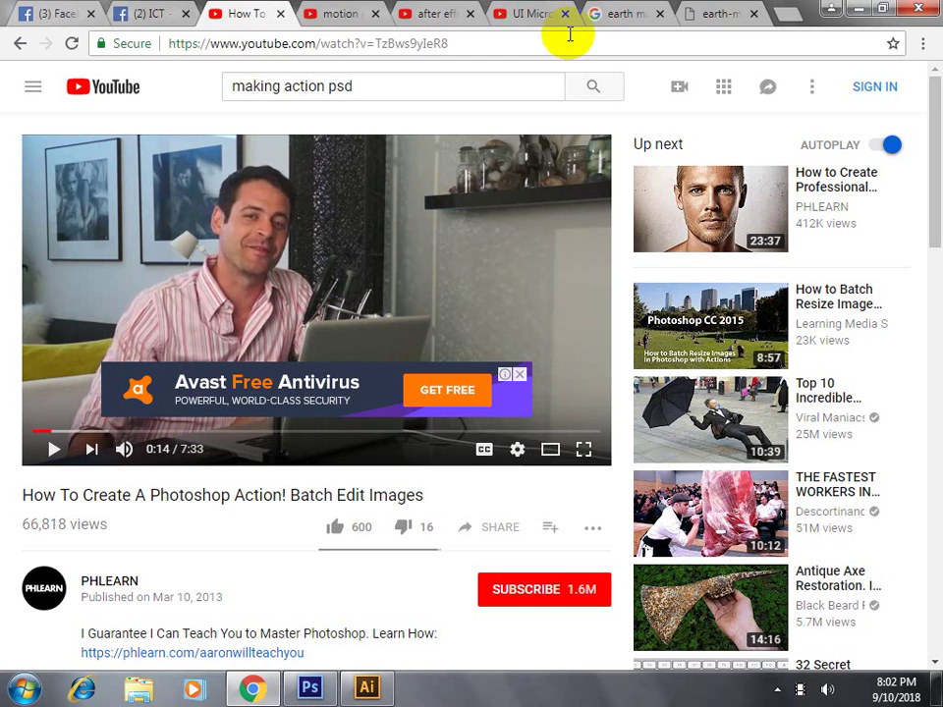
click(698, 12)
click(411, 41)
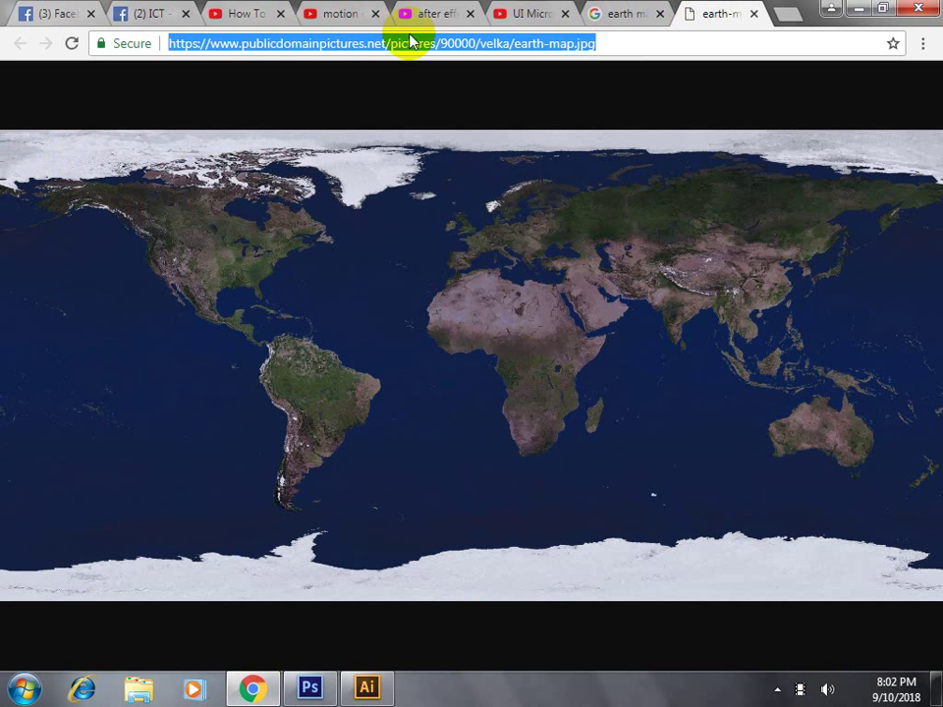
text(la)
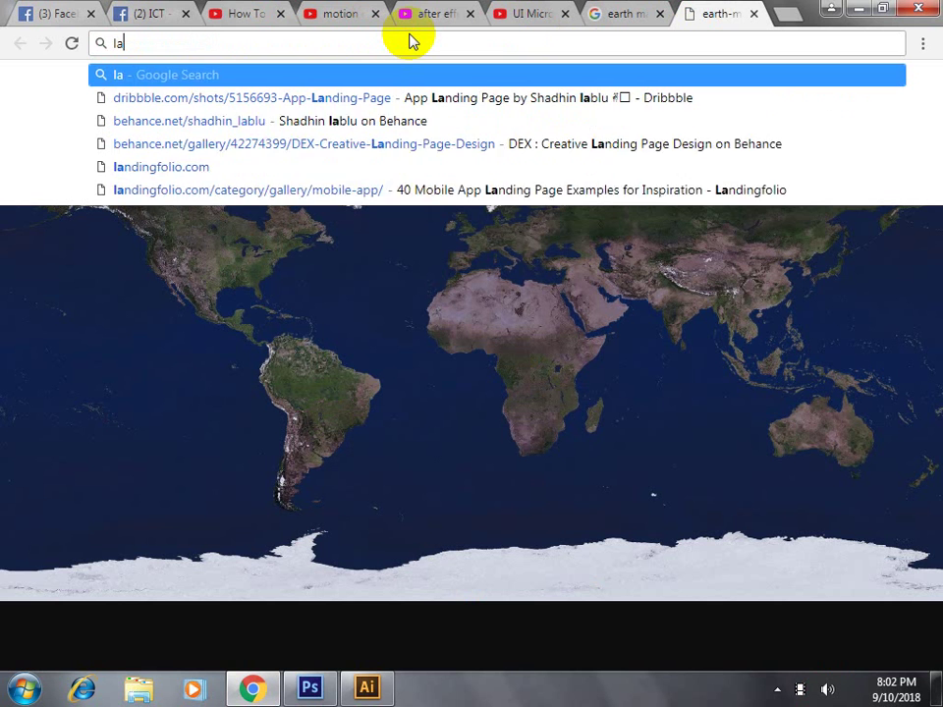
text(nds)
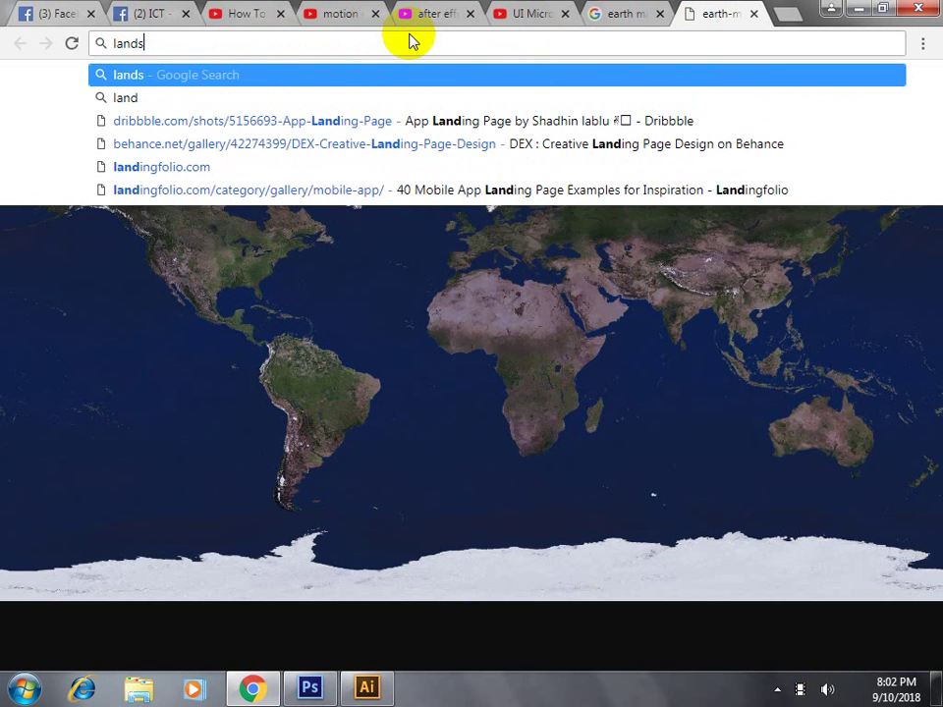
text(cape)
key(Return)
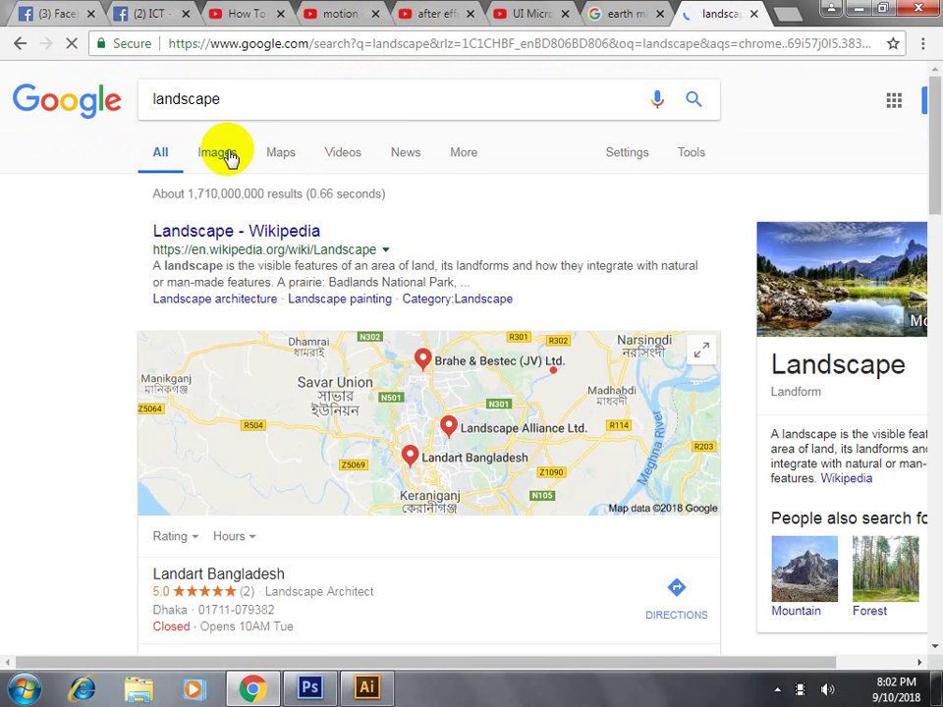
click(227, 153)
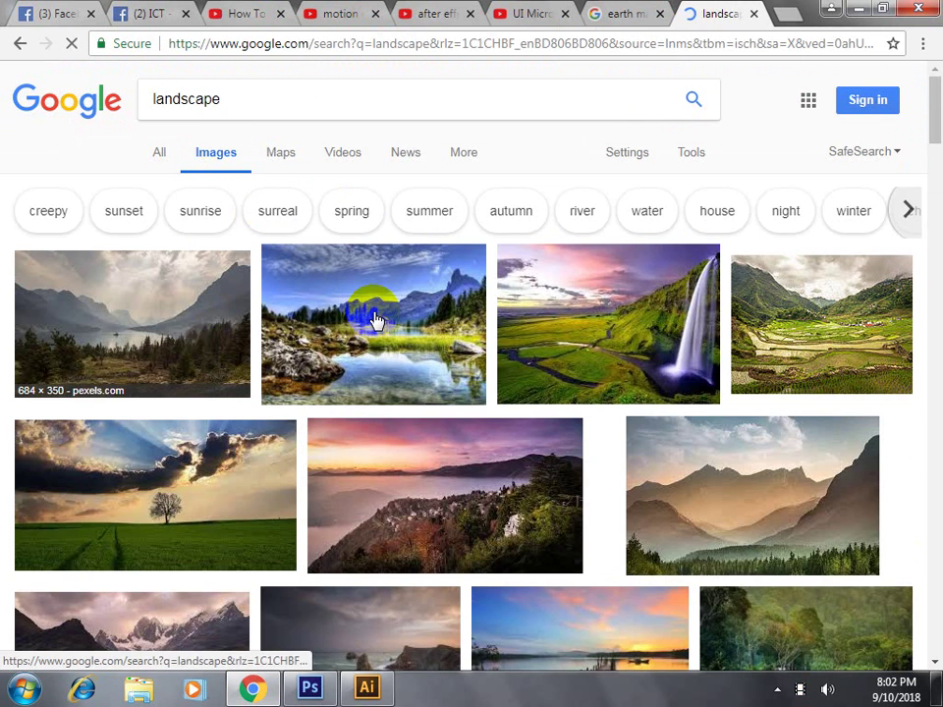
Open the Pexels lake-and-mountains photo full size in a new tab and copy it.
click(373, 319)
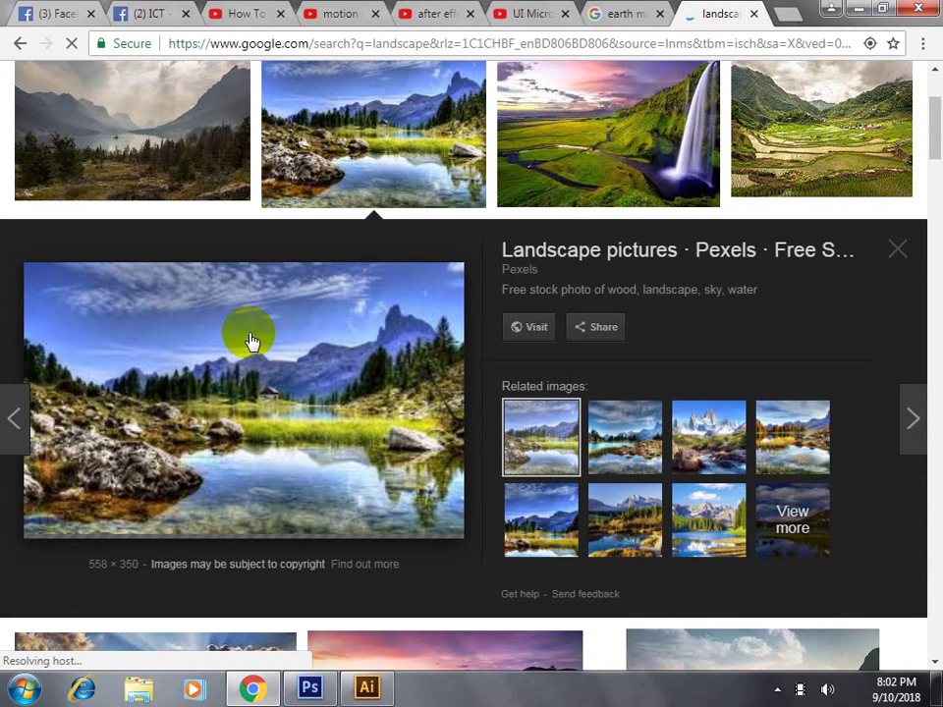
right_click(243, 343)
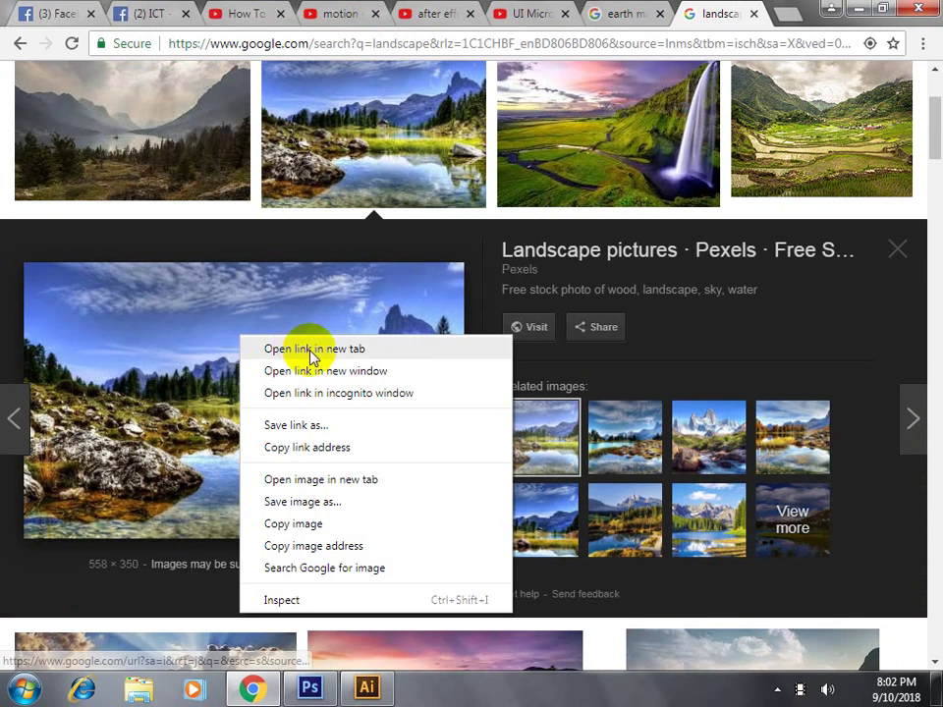
click(348, 477)
click(725, 14)
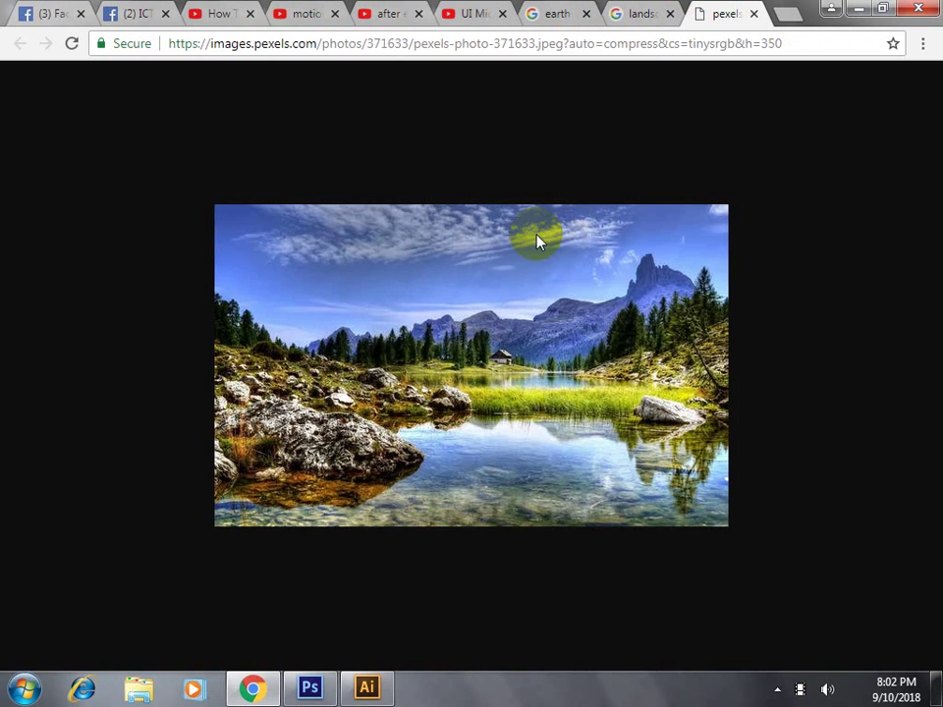
right_click(513, 281)
click(600, 324)
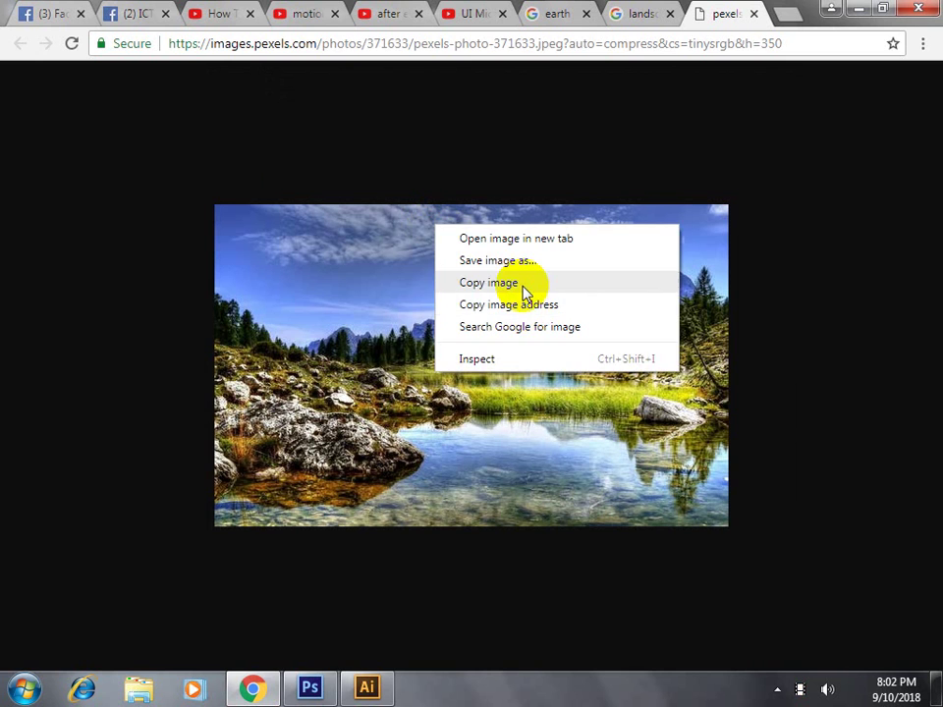
click(525, 283)
click(313, 688)
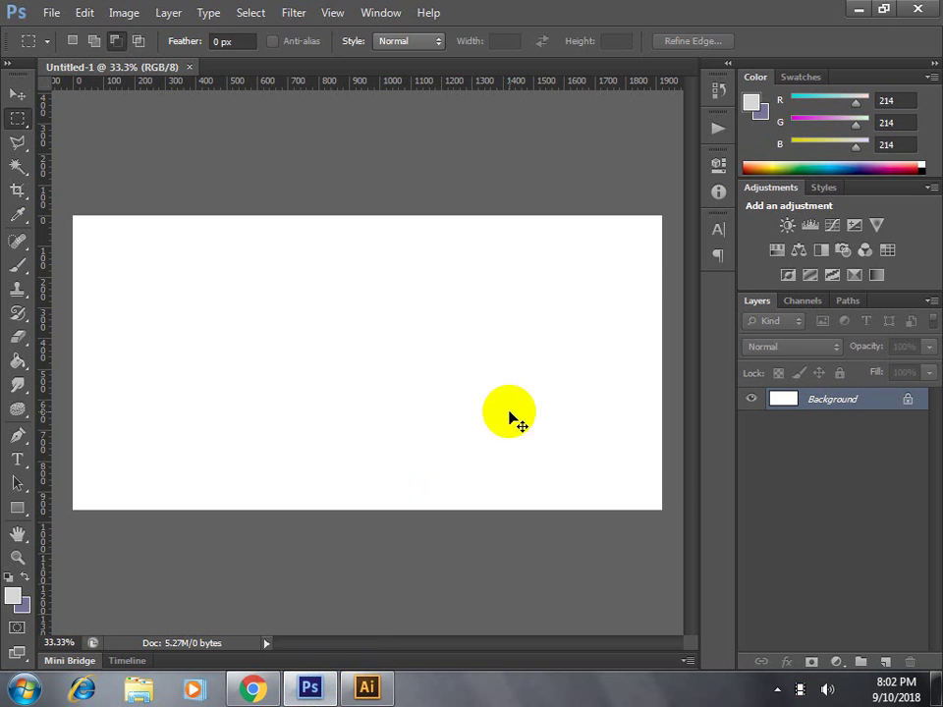
Make a 558×350 clipboard-sized document, paste the landscape as Layer 1, and show Actions.
key(ctrl+n)
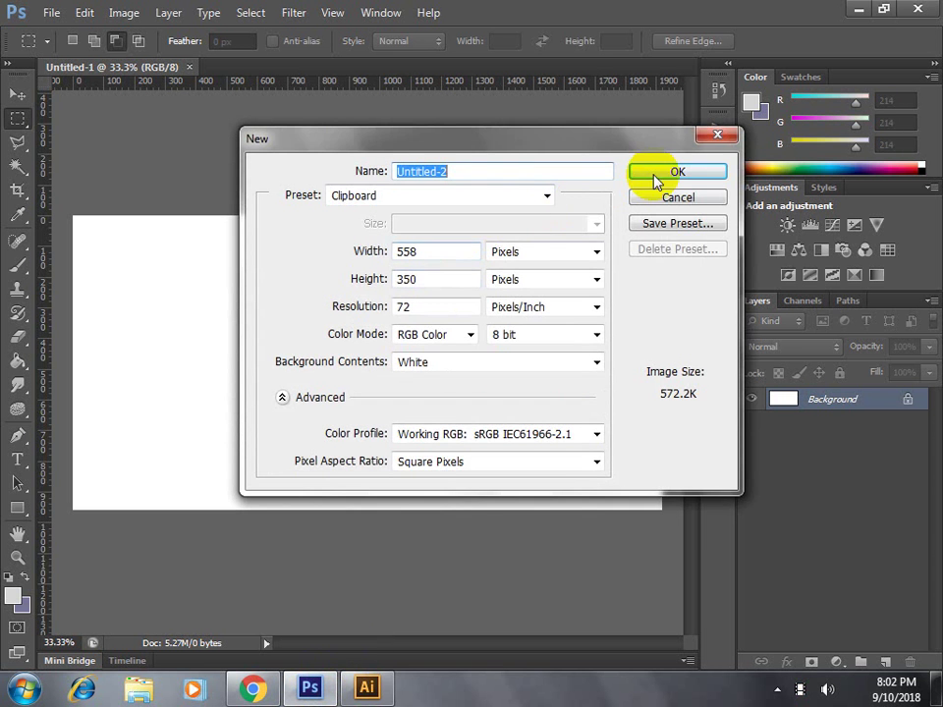
click(655, 177)
key(ctrl+v)
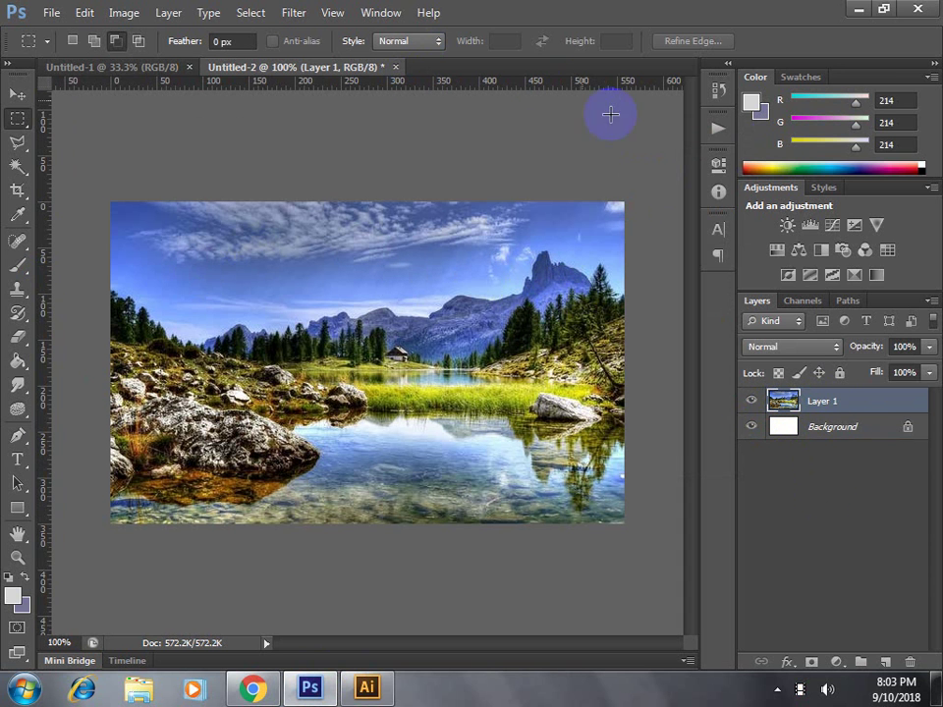
click(718, 129)
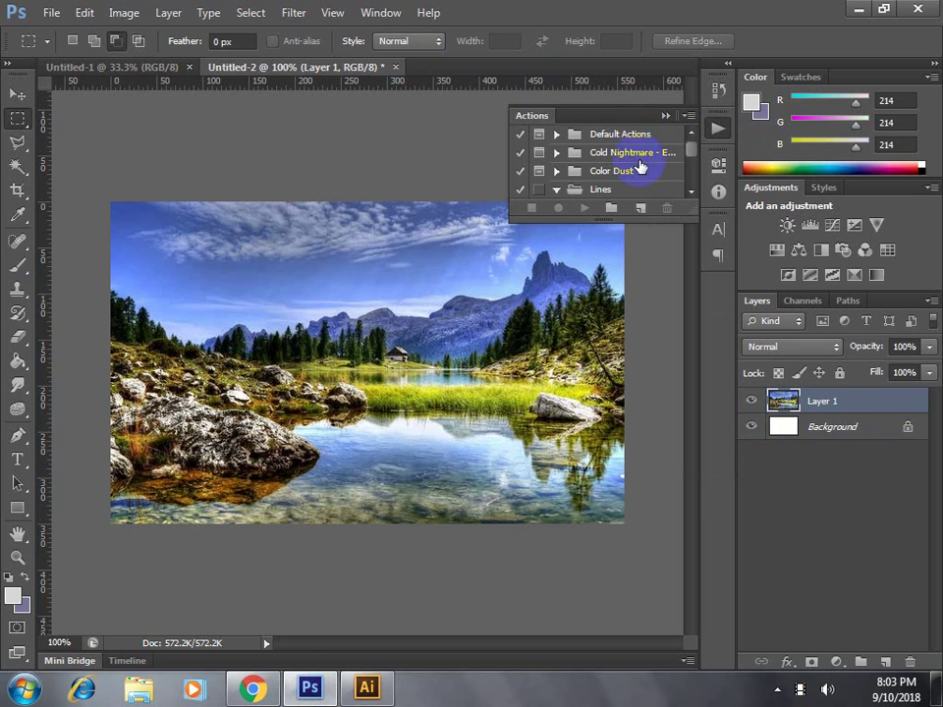
Create a Default Actions action with Function Key None, renaming it 'jani na'.
click(641, 210)
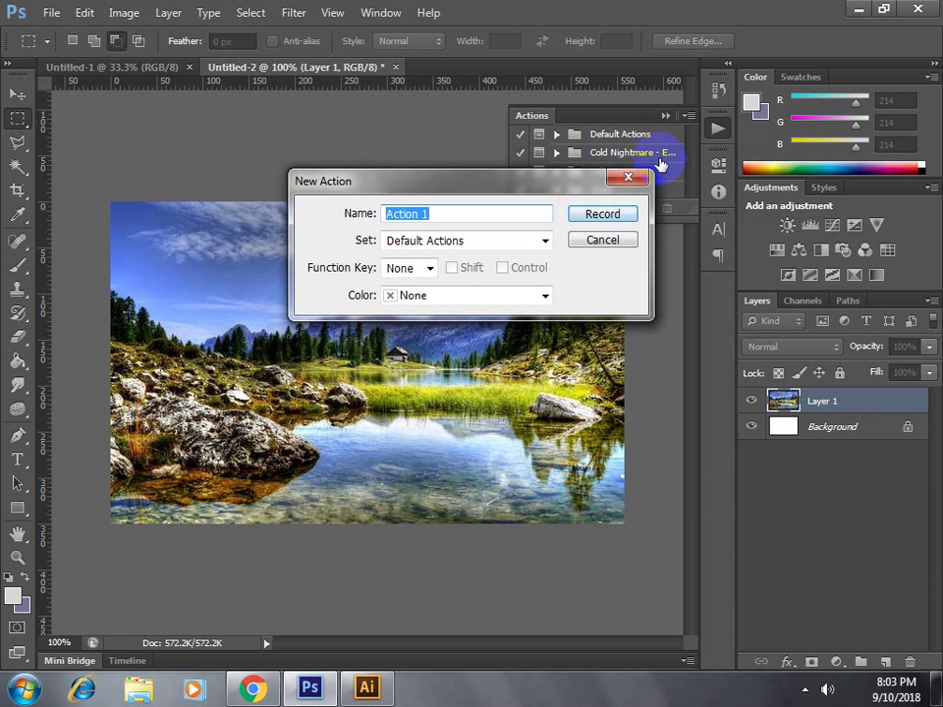
drag(573, 185, 564, 253)
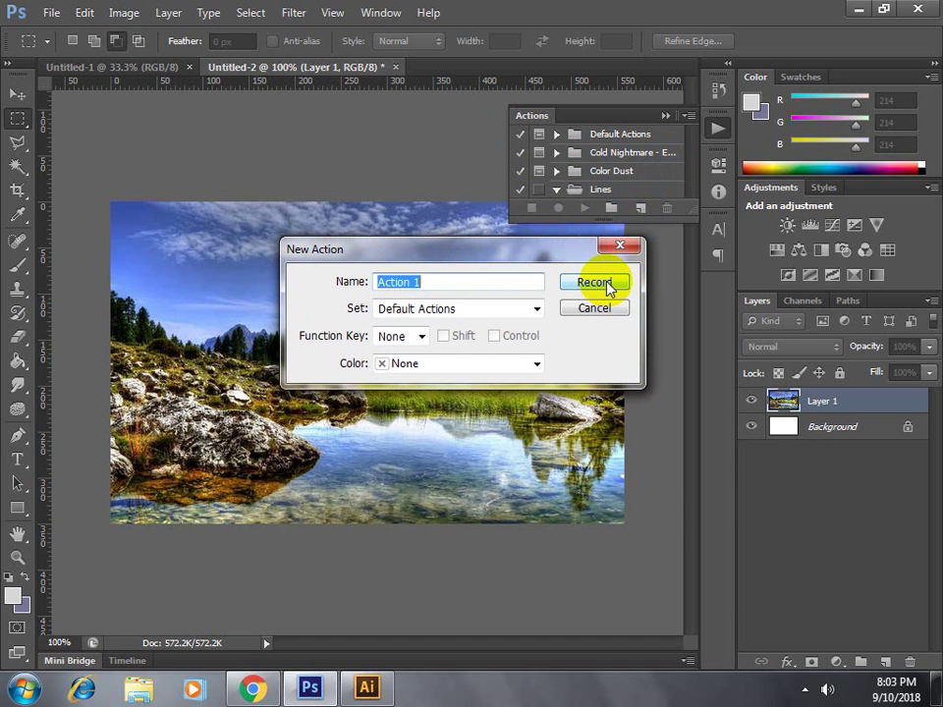
click(423, 337)
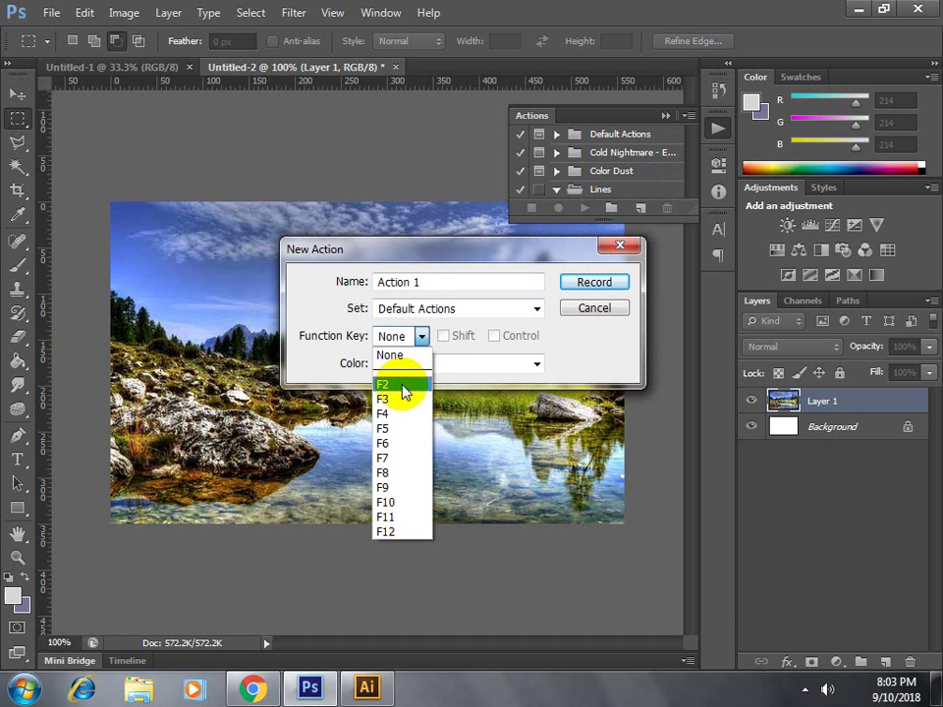
click(569, 339)
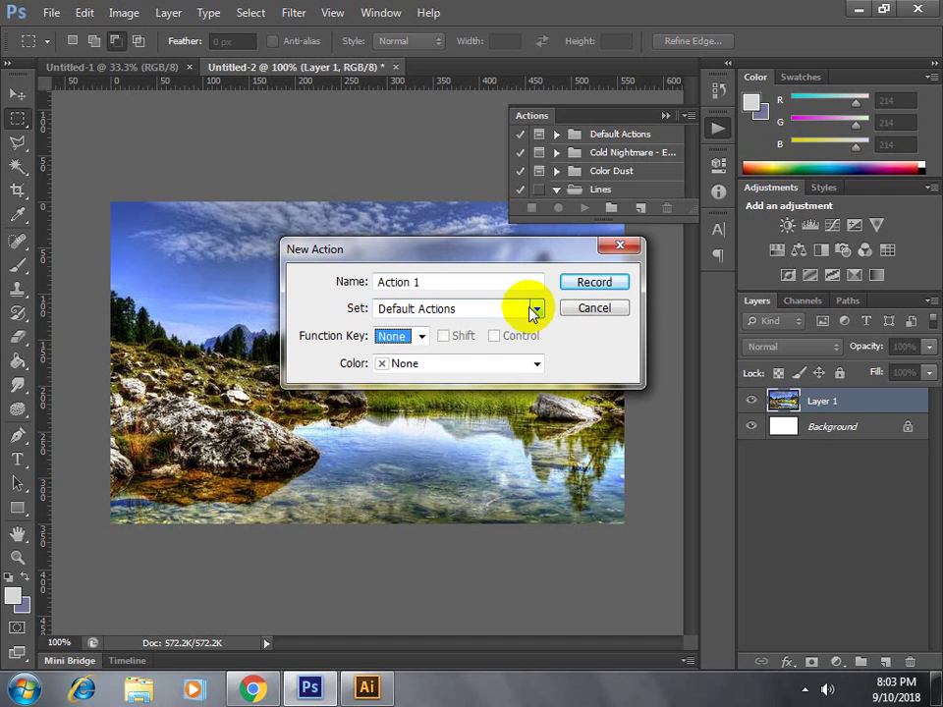
click(481, 285)
drag(480, 284, 358, 285)
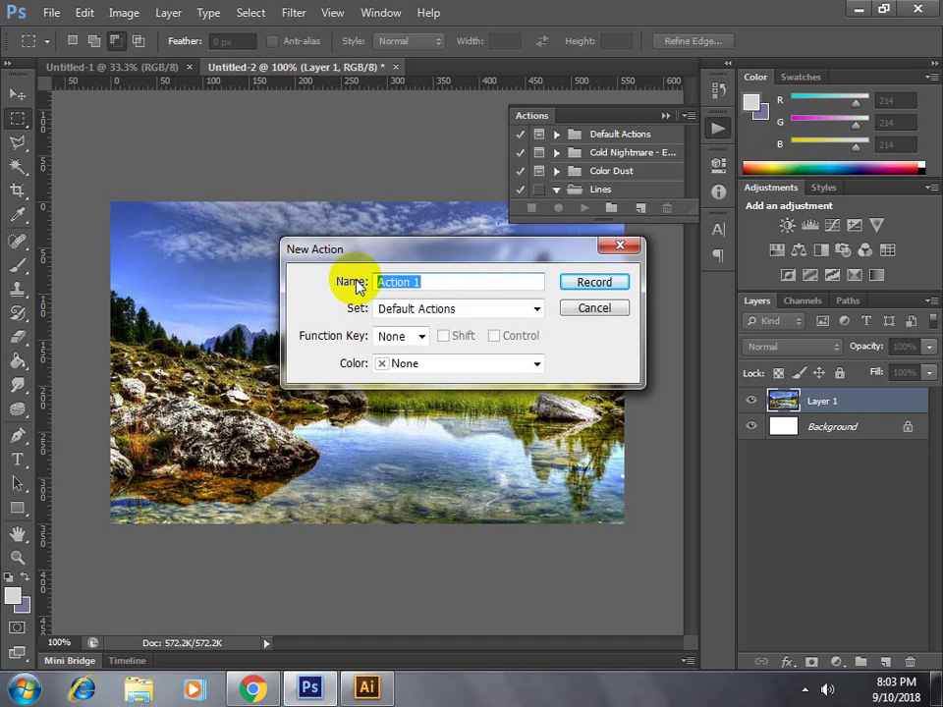
text(jani na)
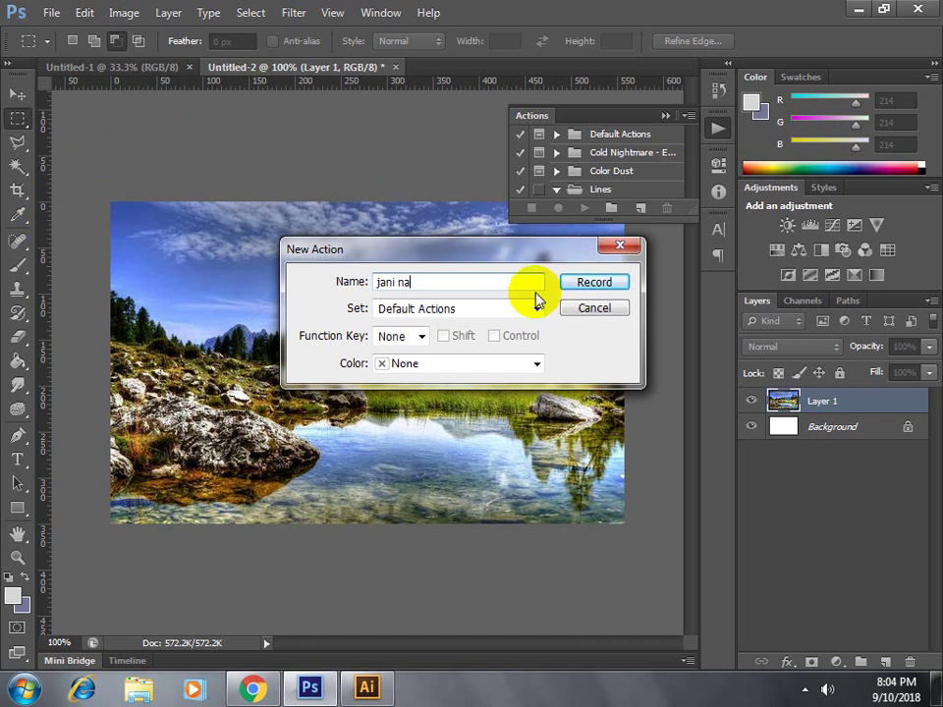
Start recording jani na, select the whole photo from Layer 1, and add empty Layer 2.
click(595, 284)
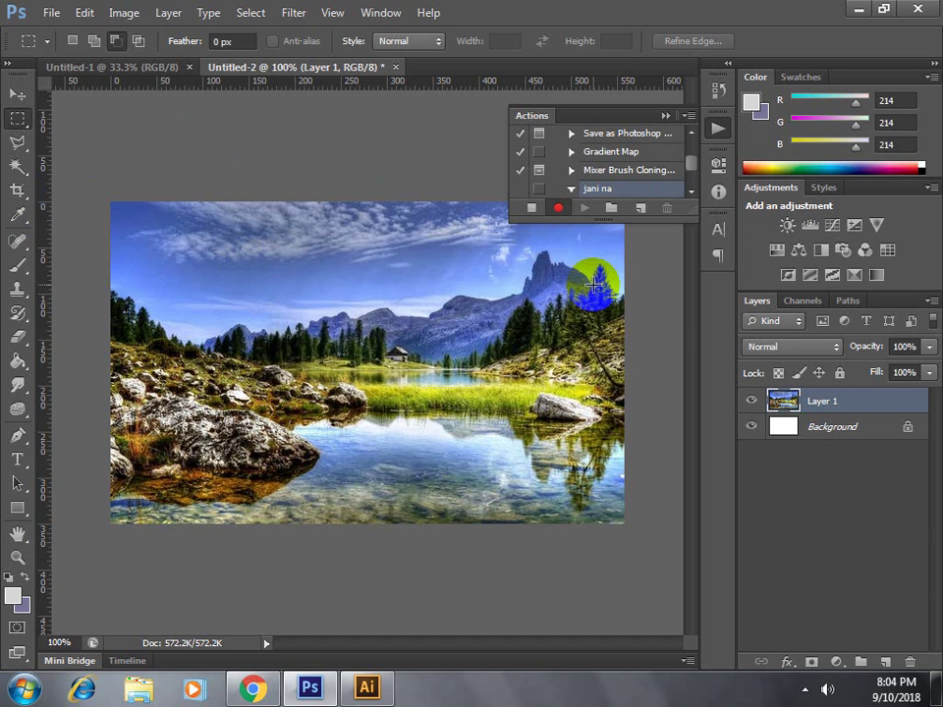
click(555, 204)
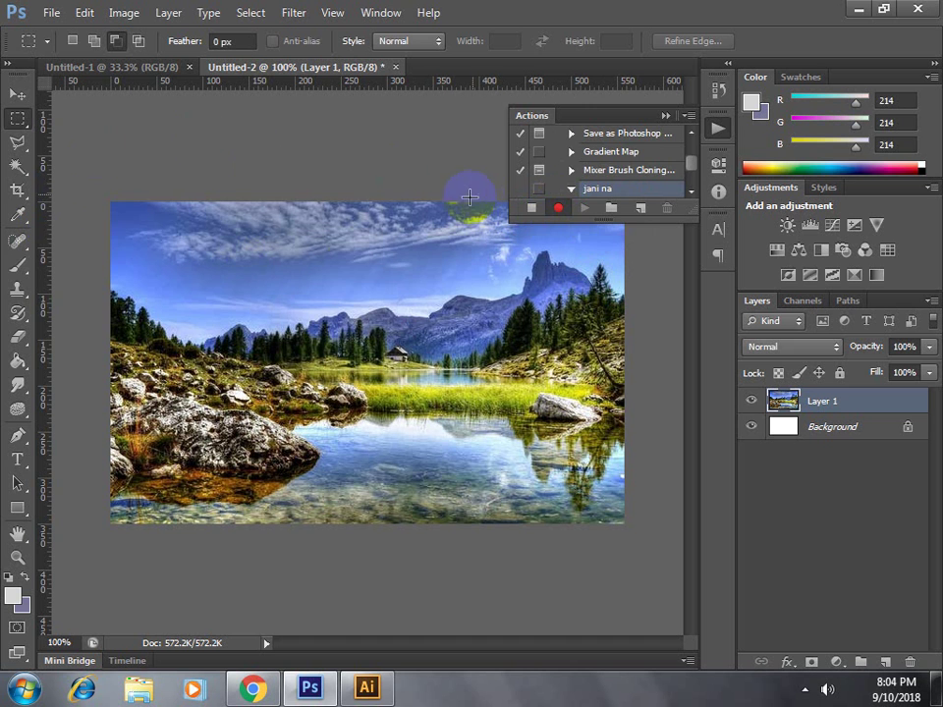
click(487, 362)
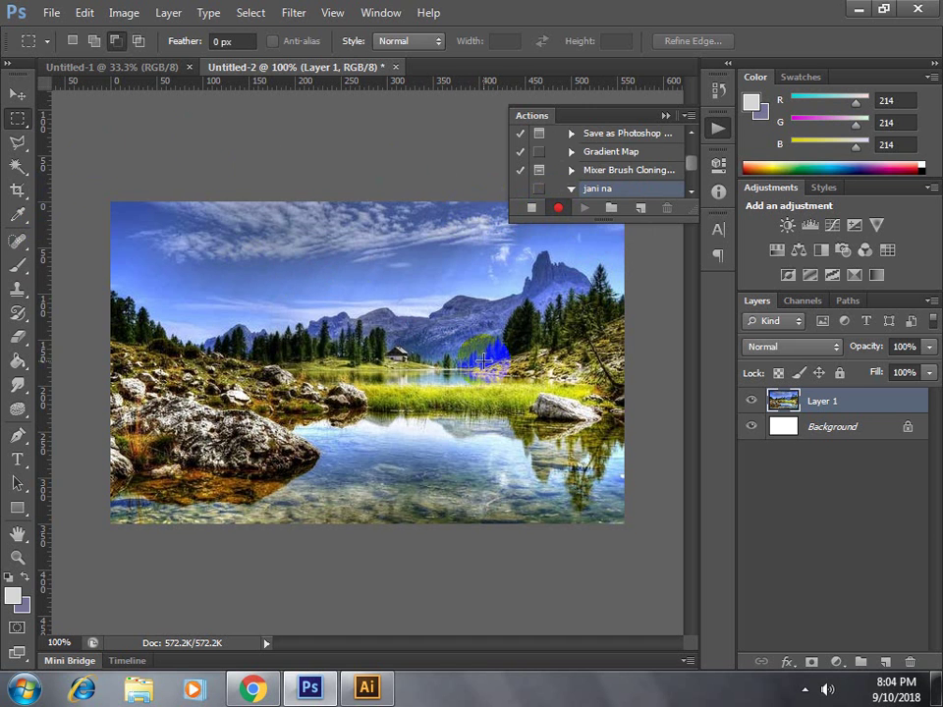
click(798, 403)
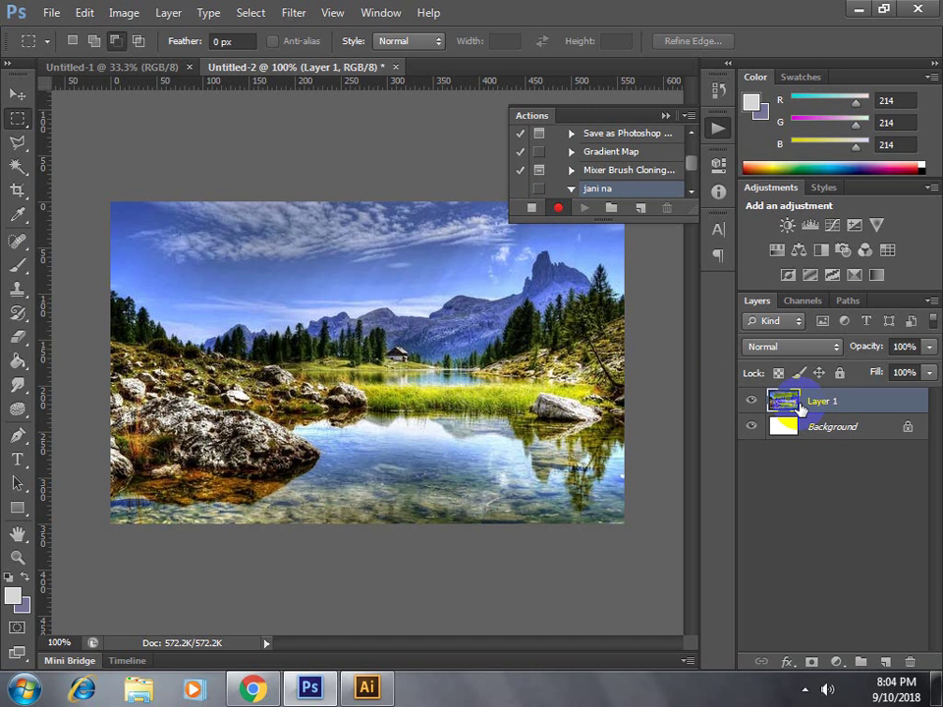
click(786, 403)
ctrl+click(786, 403)
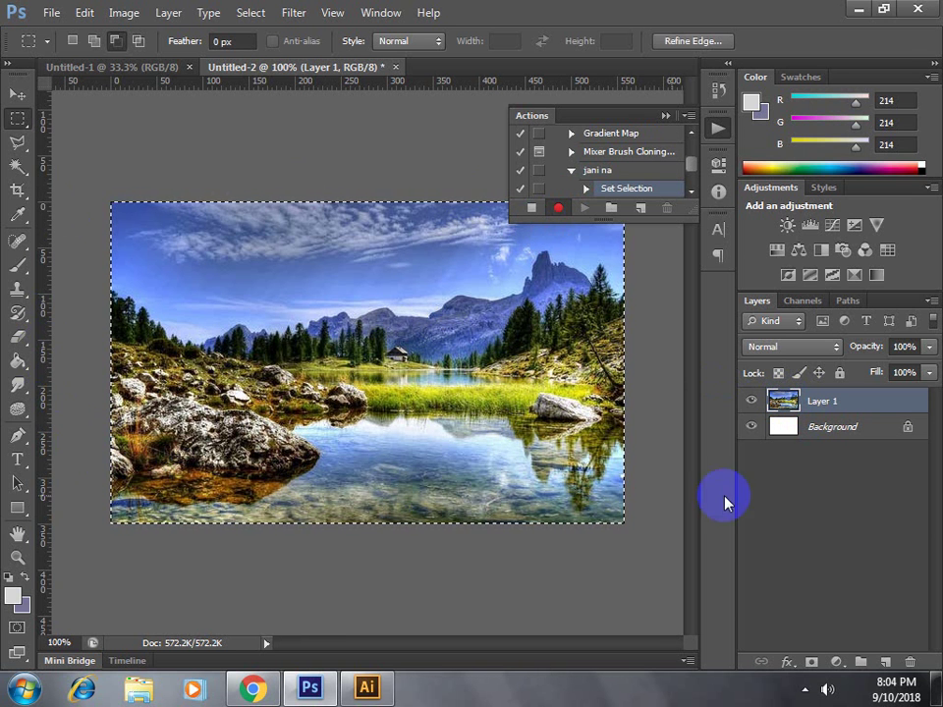
click(887, 666)
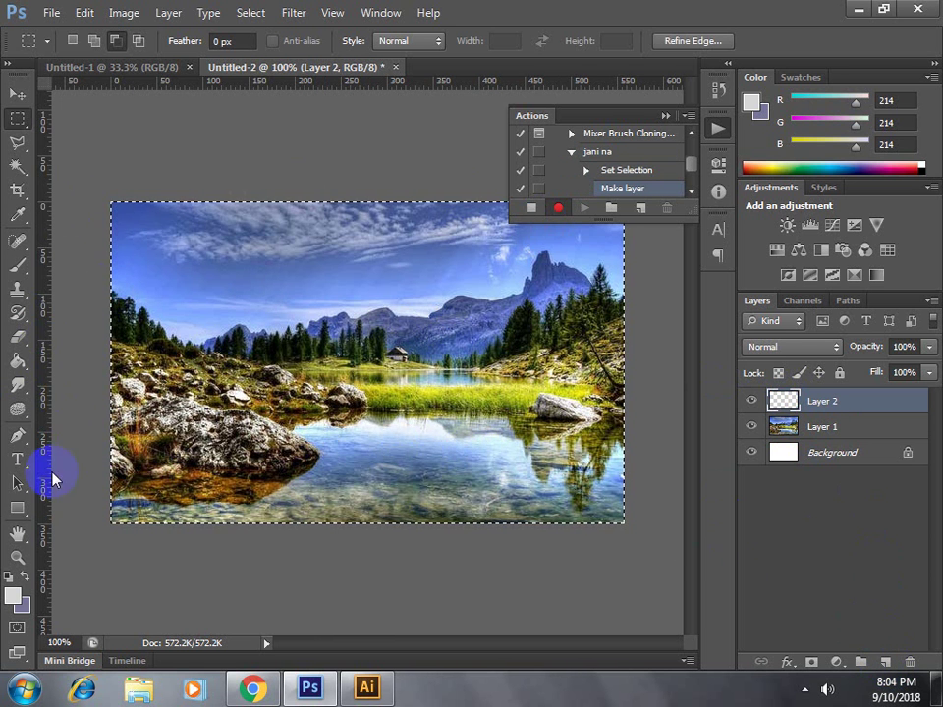
click(14, 595)
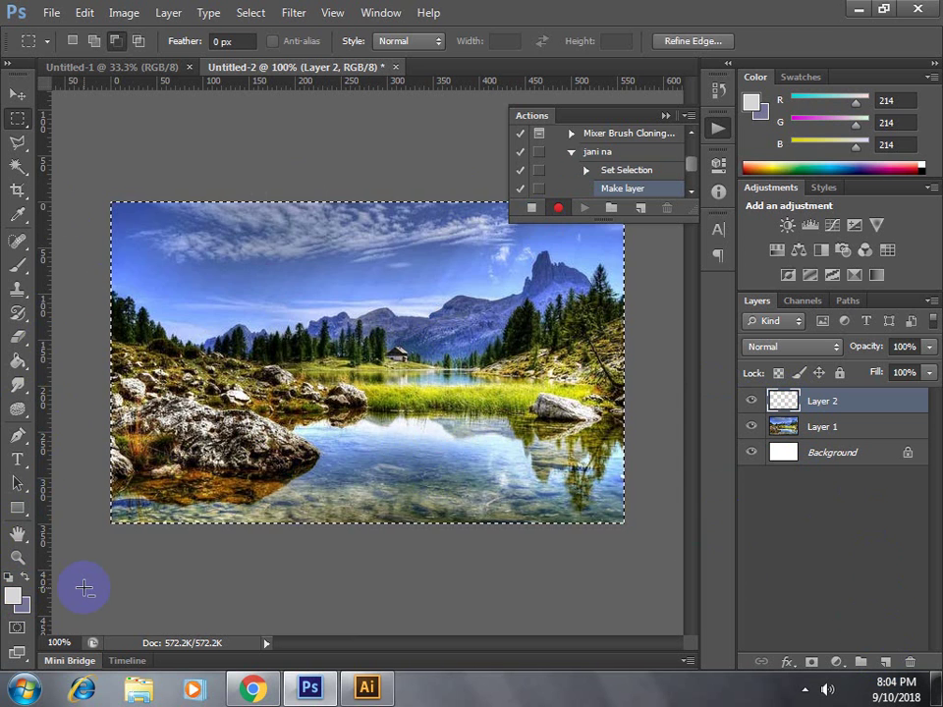
Fill Layer 2 with light grey, set its opacity to 20%, and deselect.
key(alt+BackSpace)
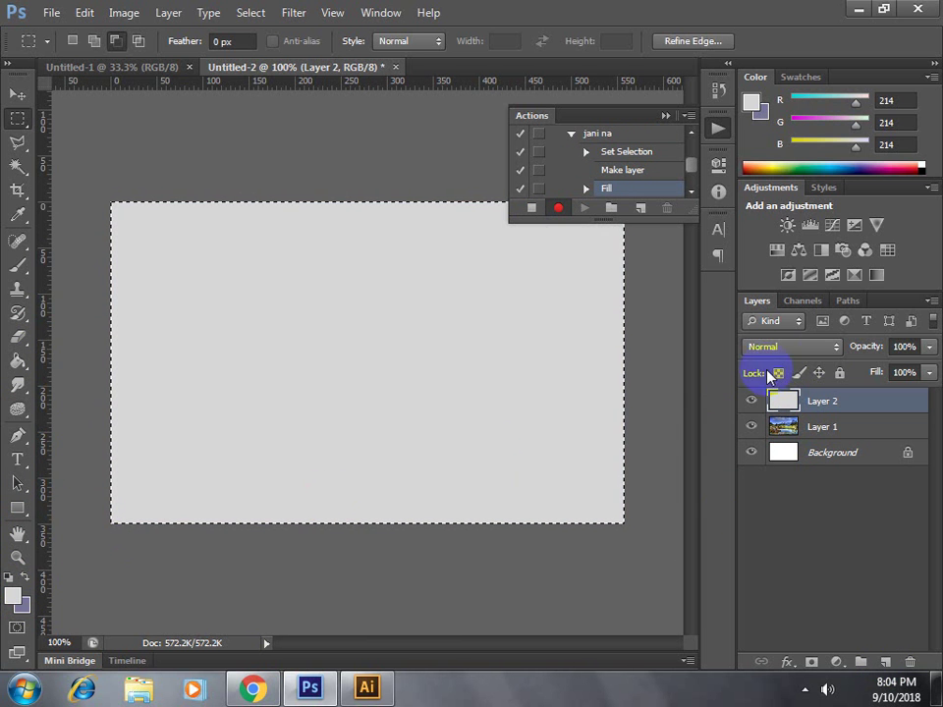
click(931, 356)
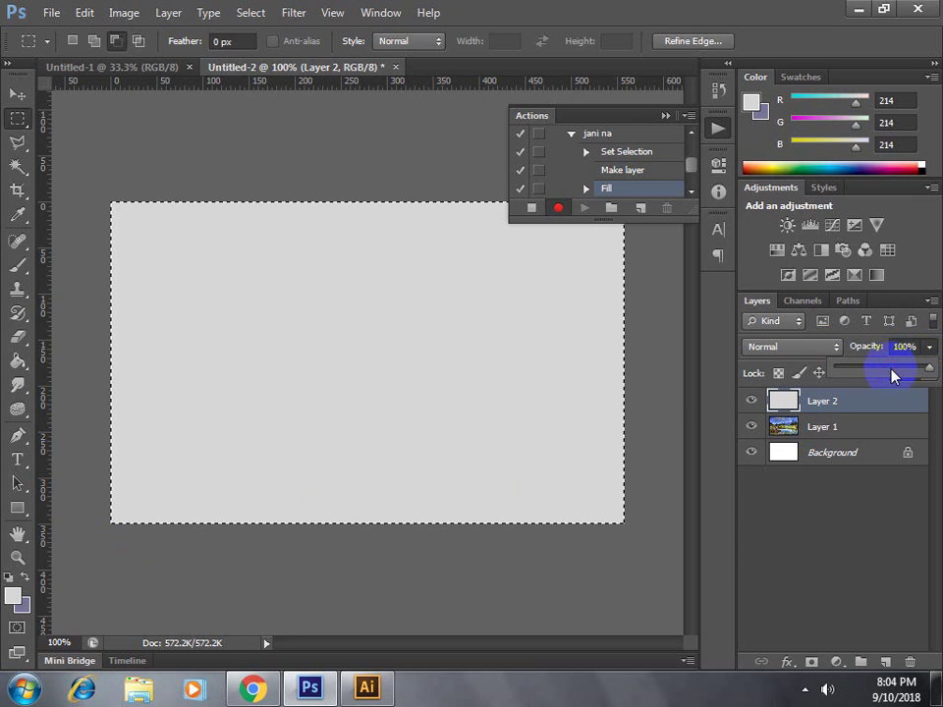
drag(892, 374, 856, 375)
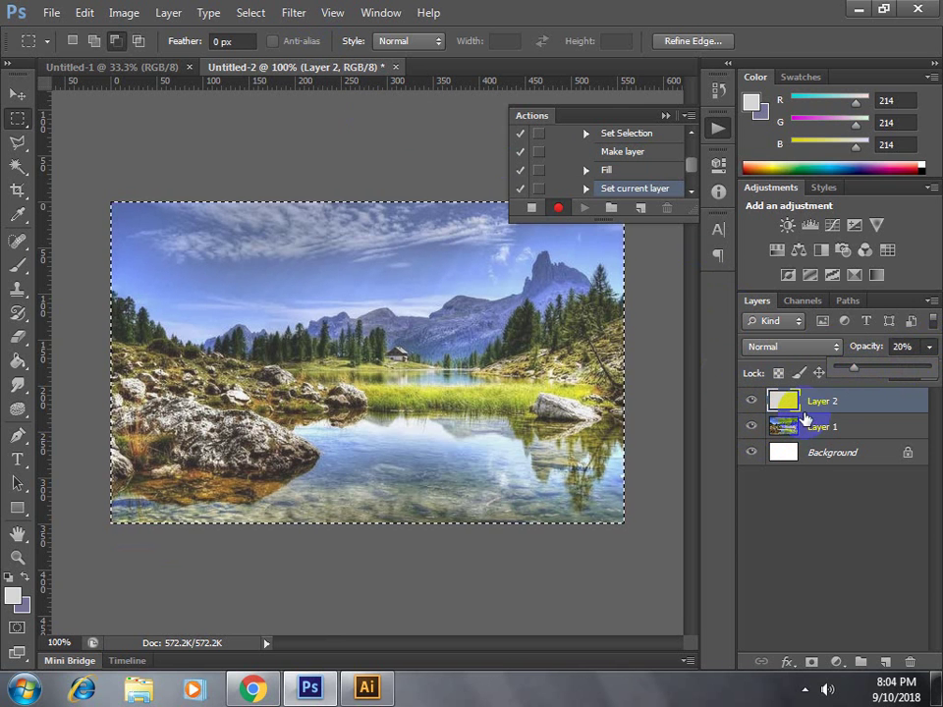
key(ctrl+d)
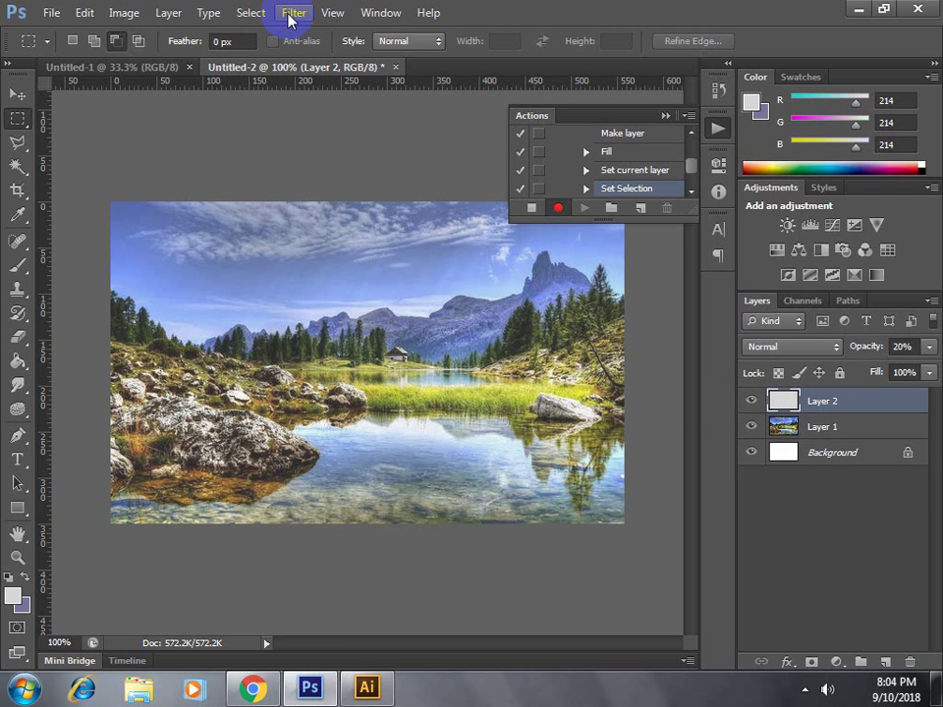
Apply a Gaussian Blur with a 45.6-pixel radius to Layer 2.
click(290, 20)
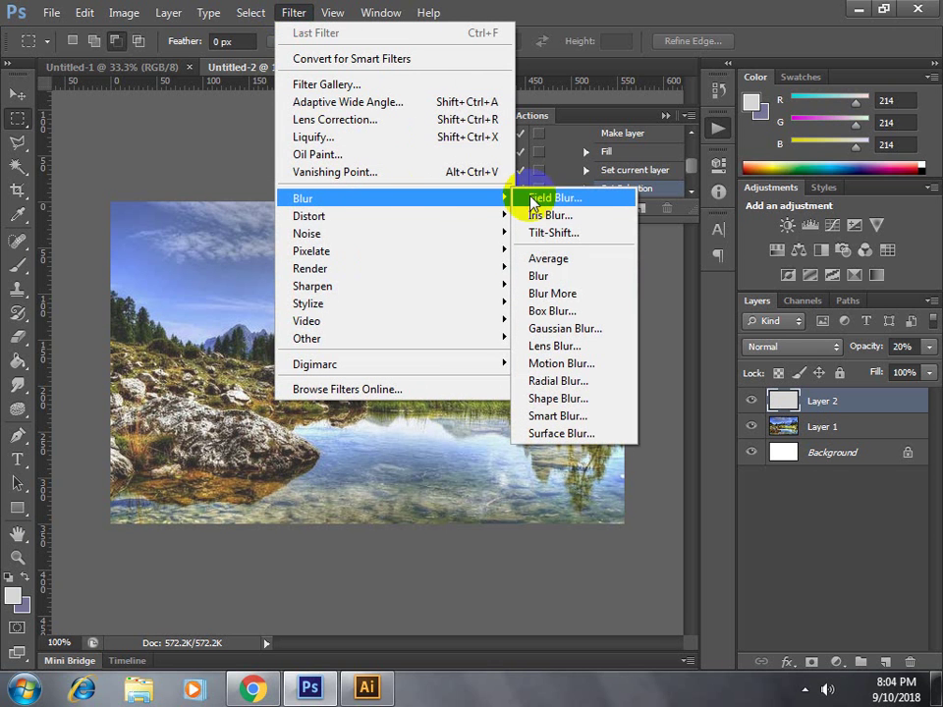
mouse_move(303, 199)
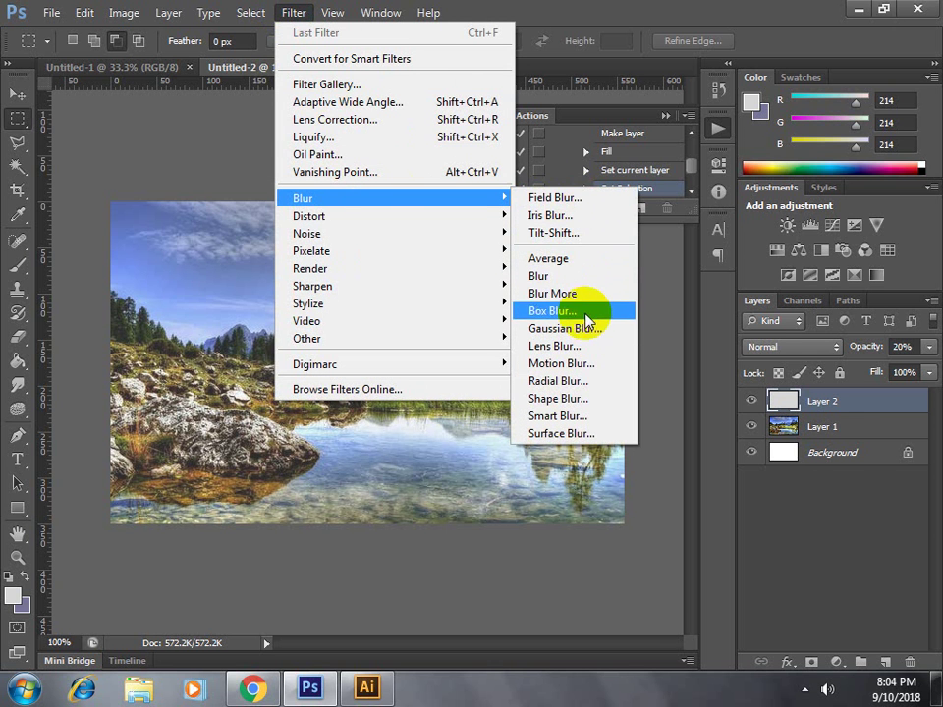
click(589, 329)
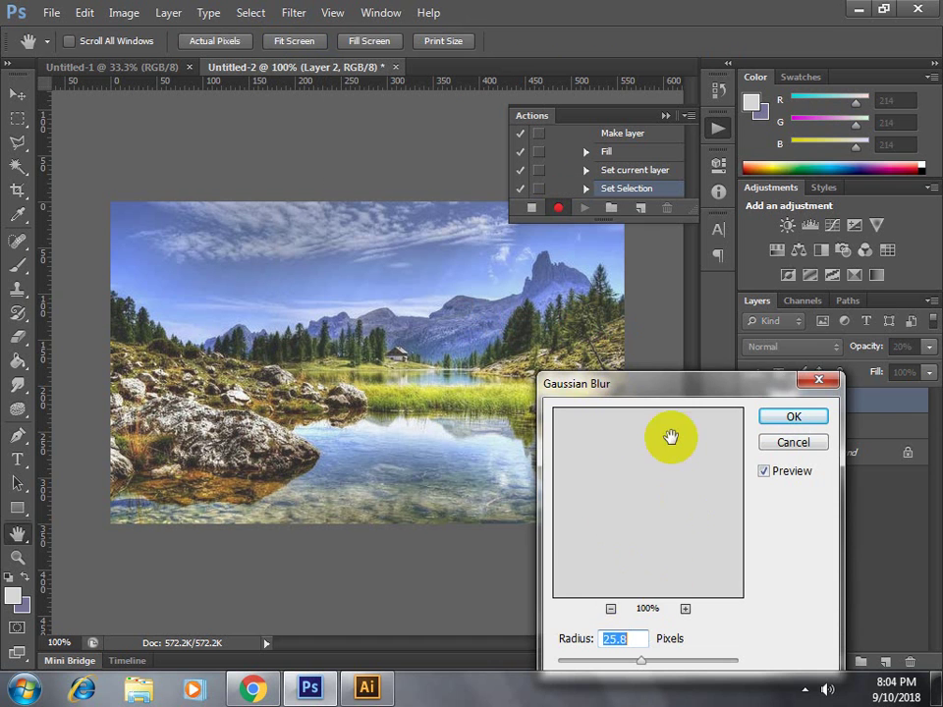
drag(680, 385, 726, 300)
mouse_move(687, 577)
mouse_down()
mouse_move(672, 574)
mouse_move(720, 581)
mouse_up()
click(838, 334)
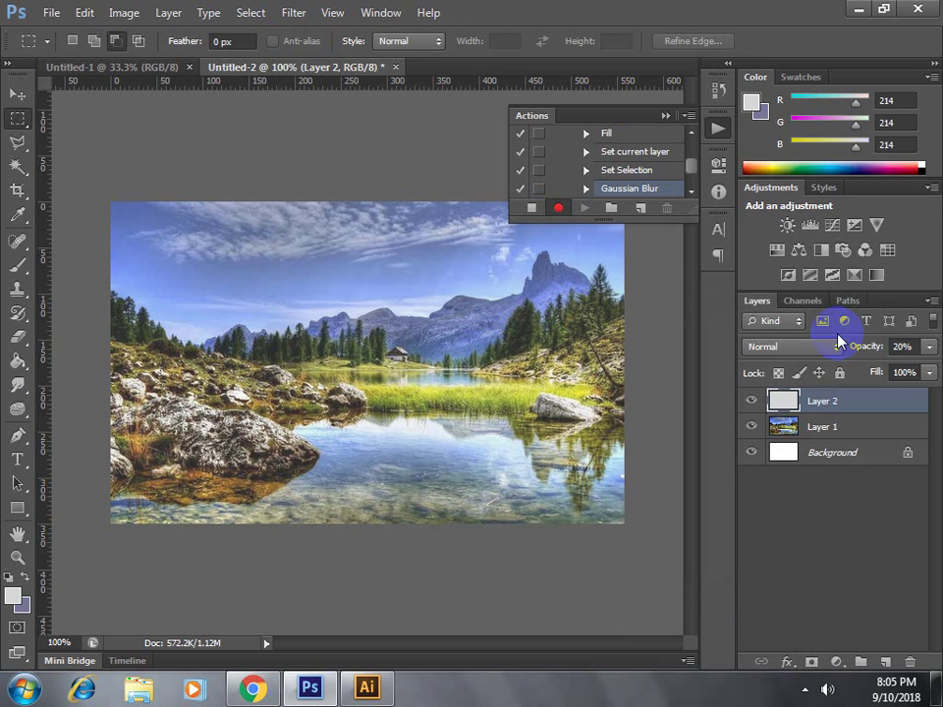
Raise Layer 2's opacity to 35%.
click(822, 400)
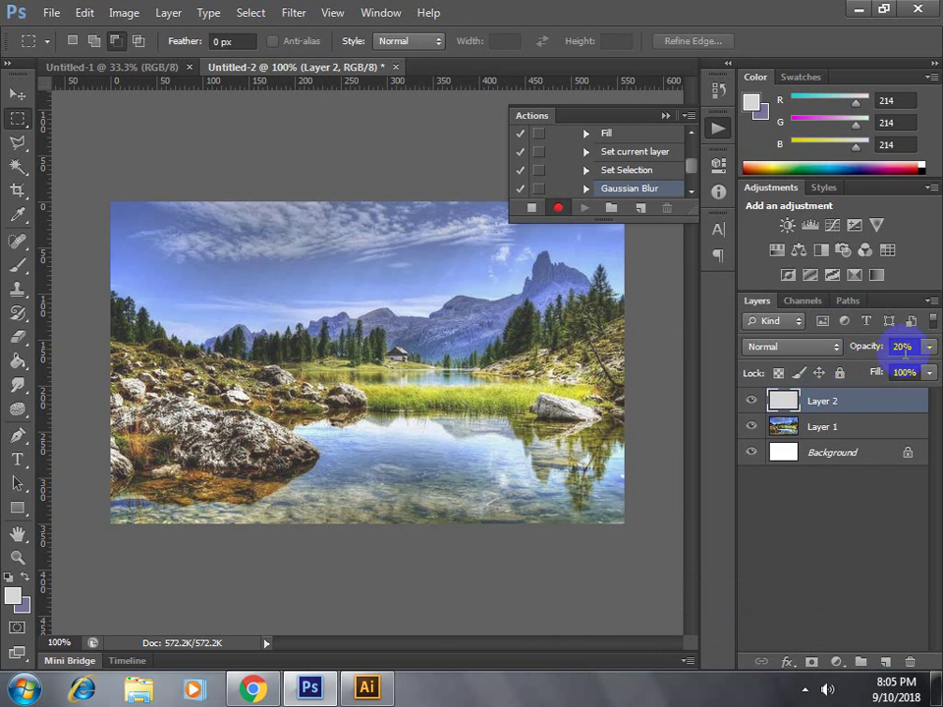
click(928, 346)
drag(884, 373, 882, 378)
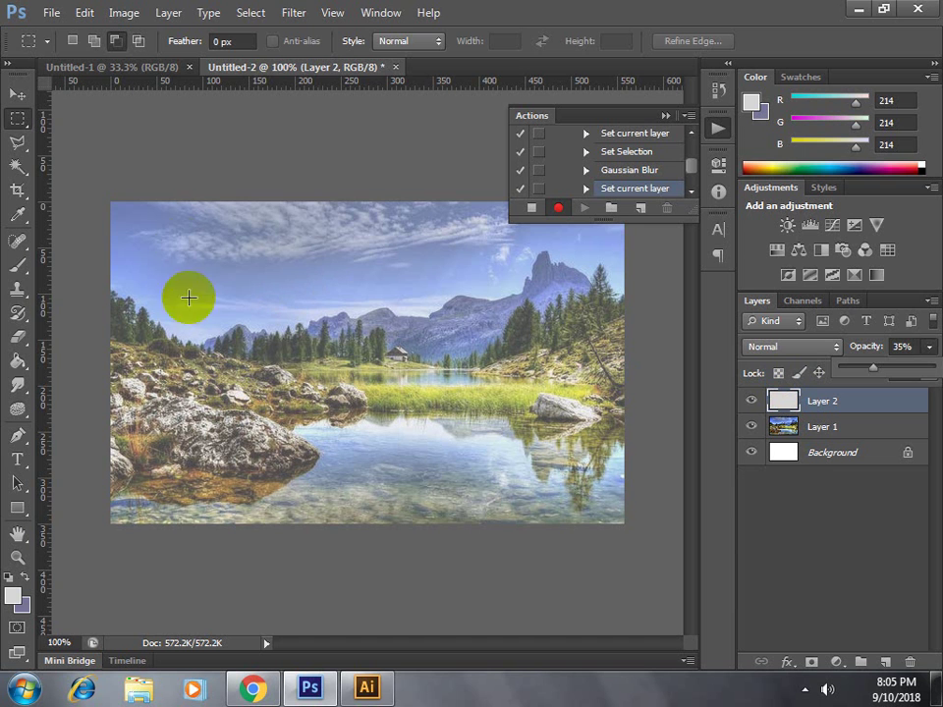
click(292, 15)
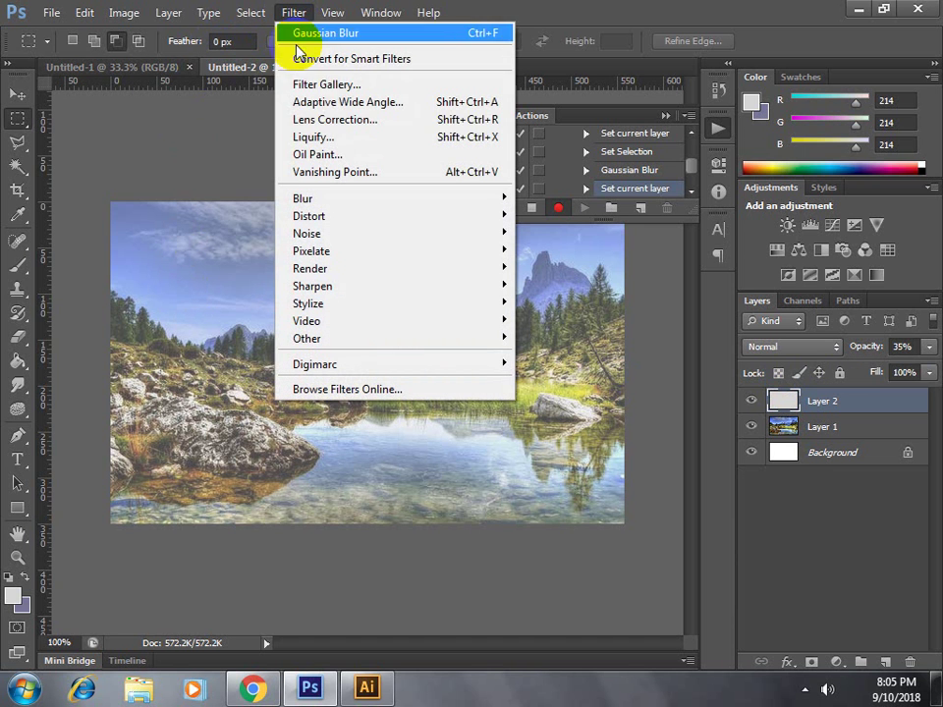
click(381, 158)
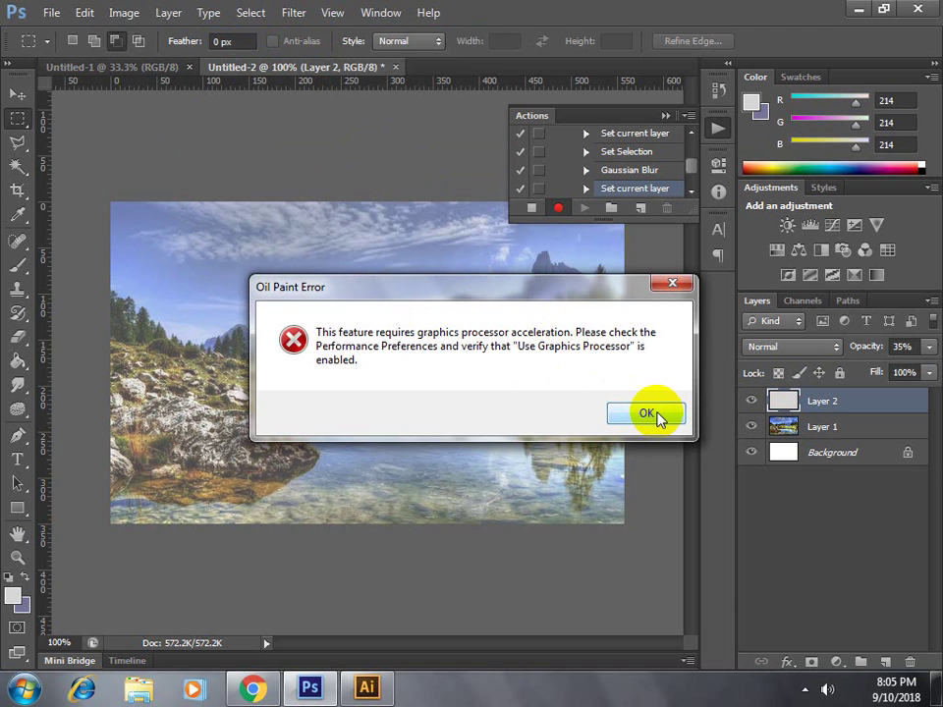
Dismiss the graphics error and apply the Artistic > Rough Pastels filter to Layer 2.
click(657, 416)
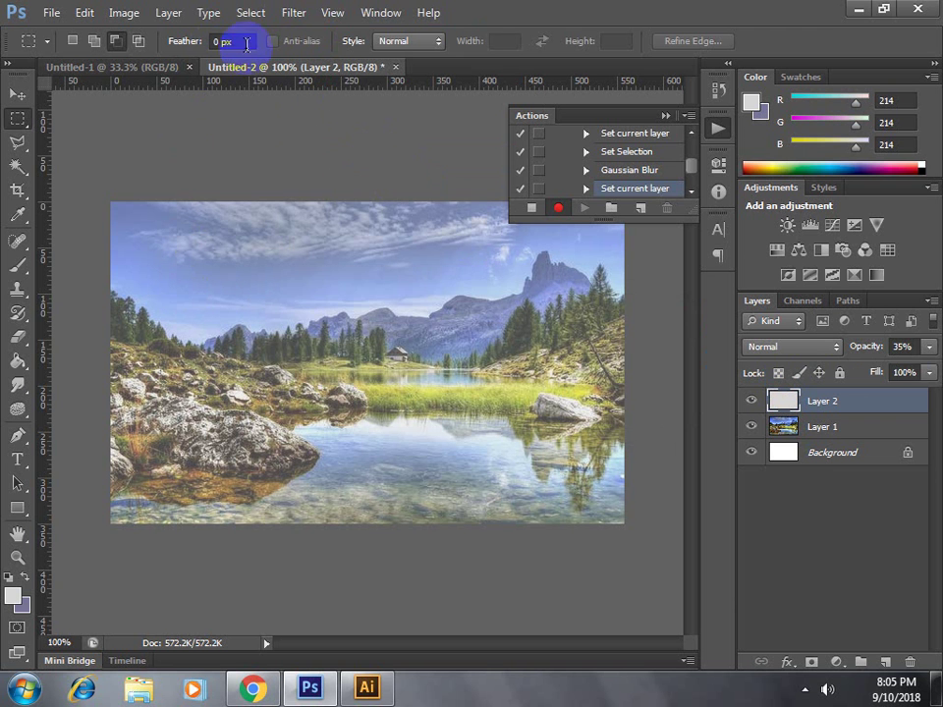
click(296, 17)
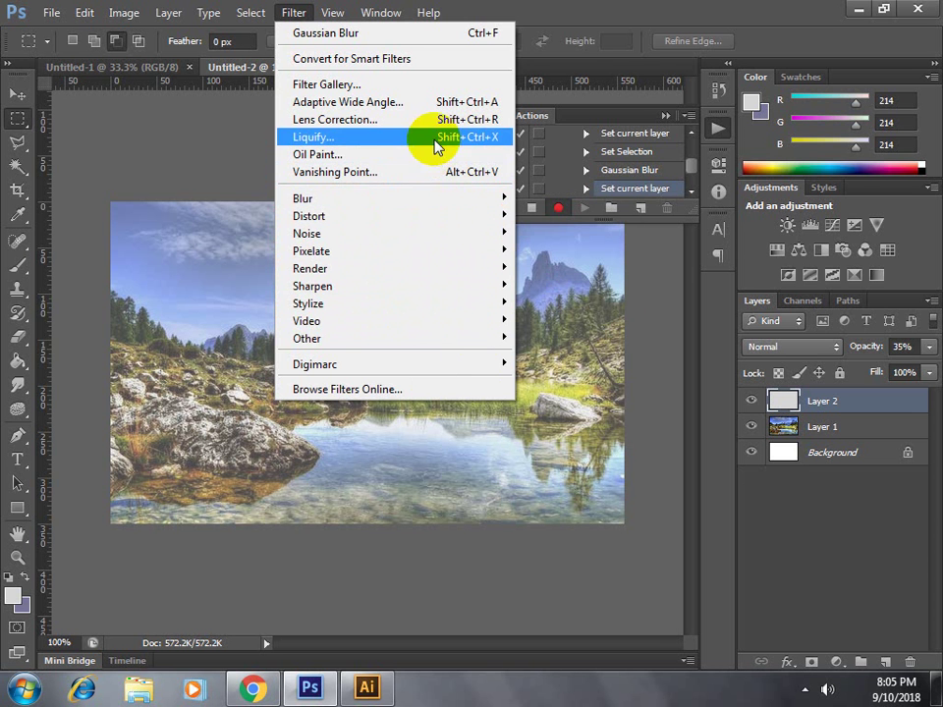
click(427, 85)
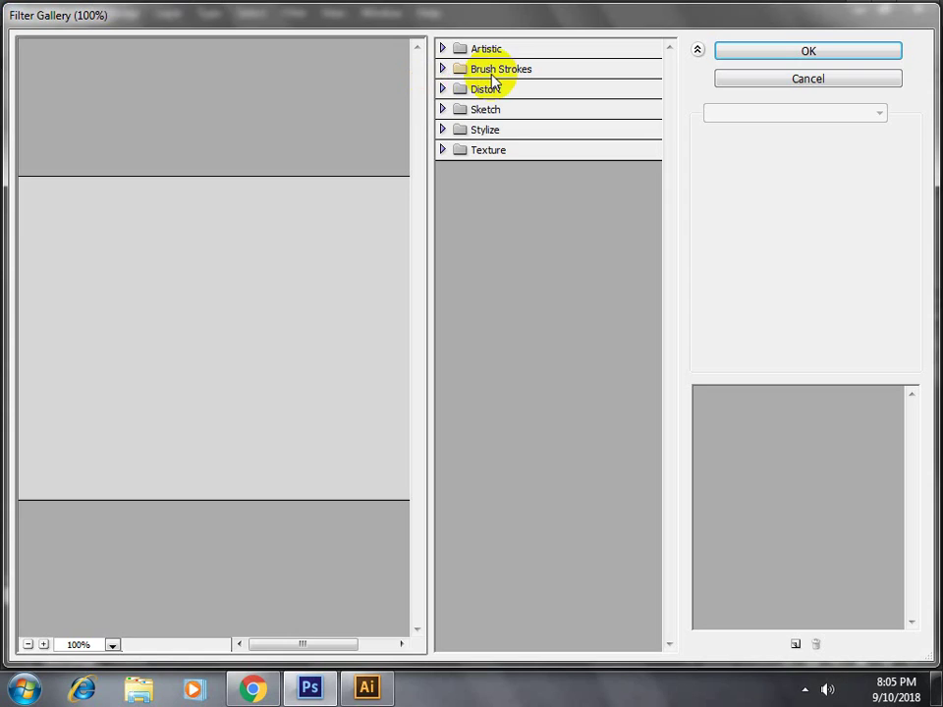
click(442, 49)
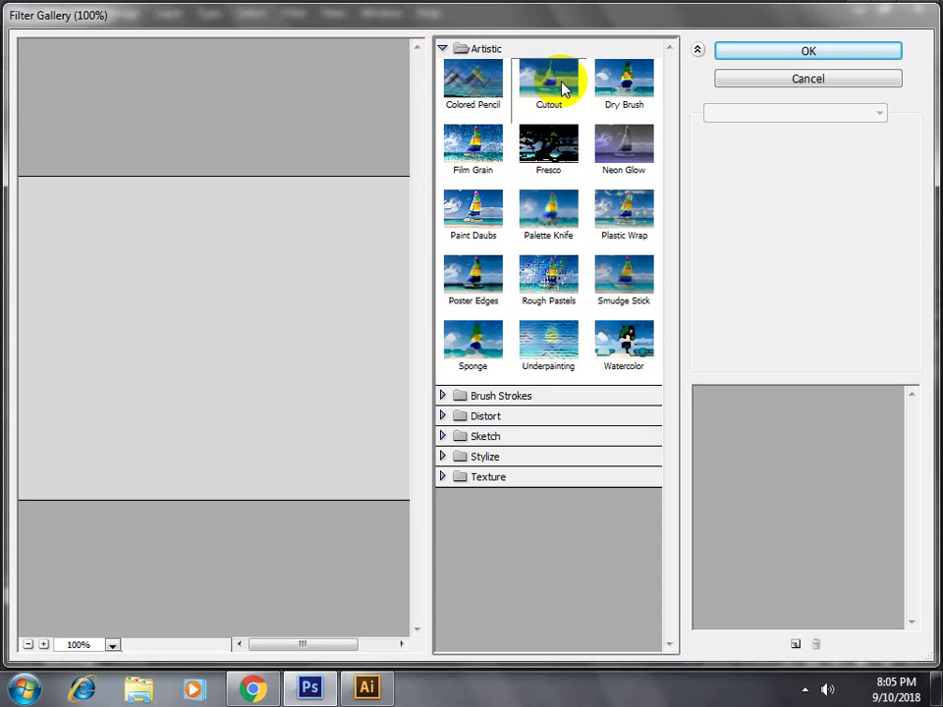
click(551, 272)
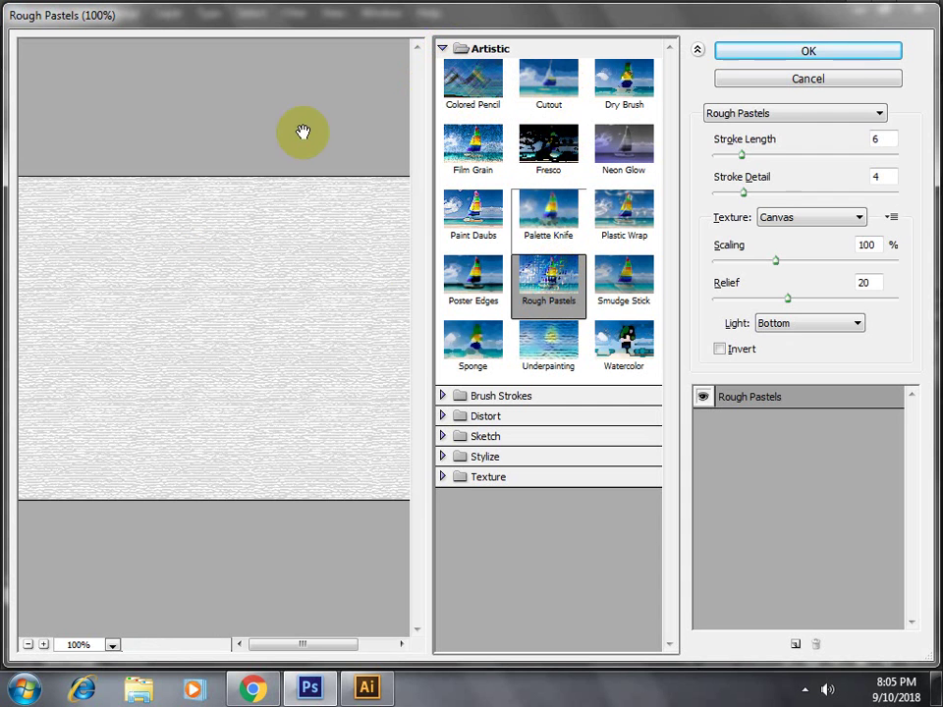
click(858, 55)
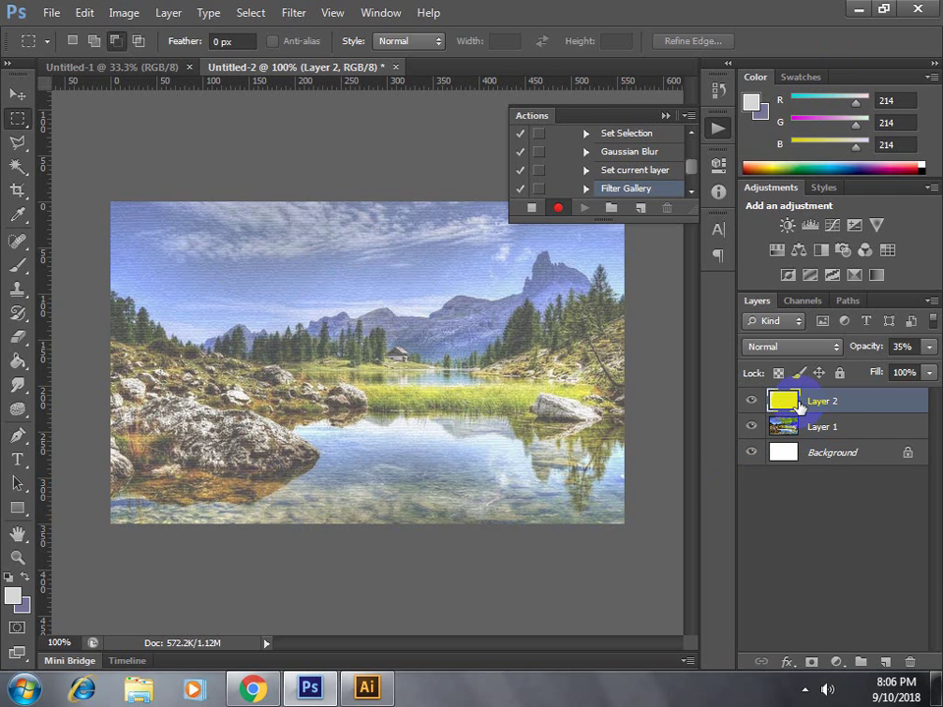
Lower Layer 2's opacity to 17% and make Layer 1 active.
click(929, 347)
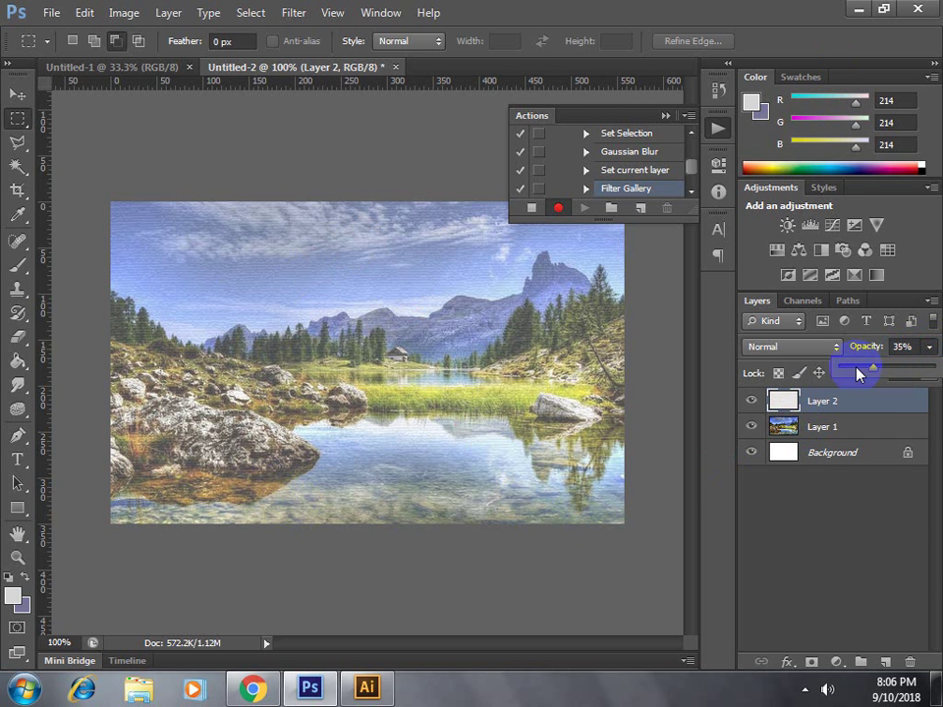
drag(858, 373, 855, 371)
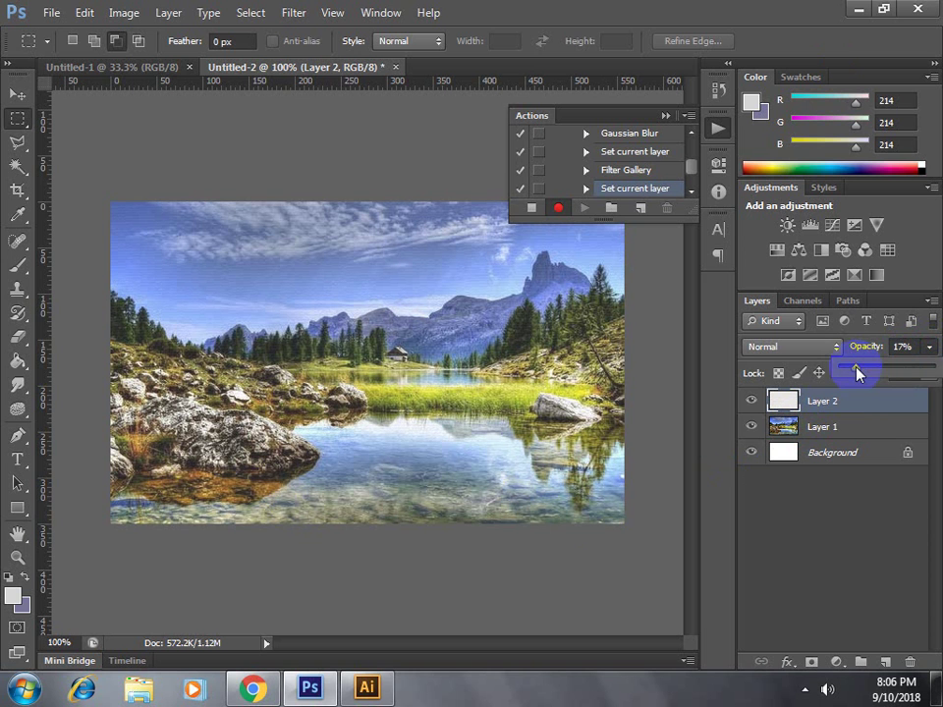
click(861, 432)
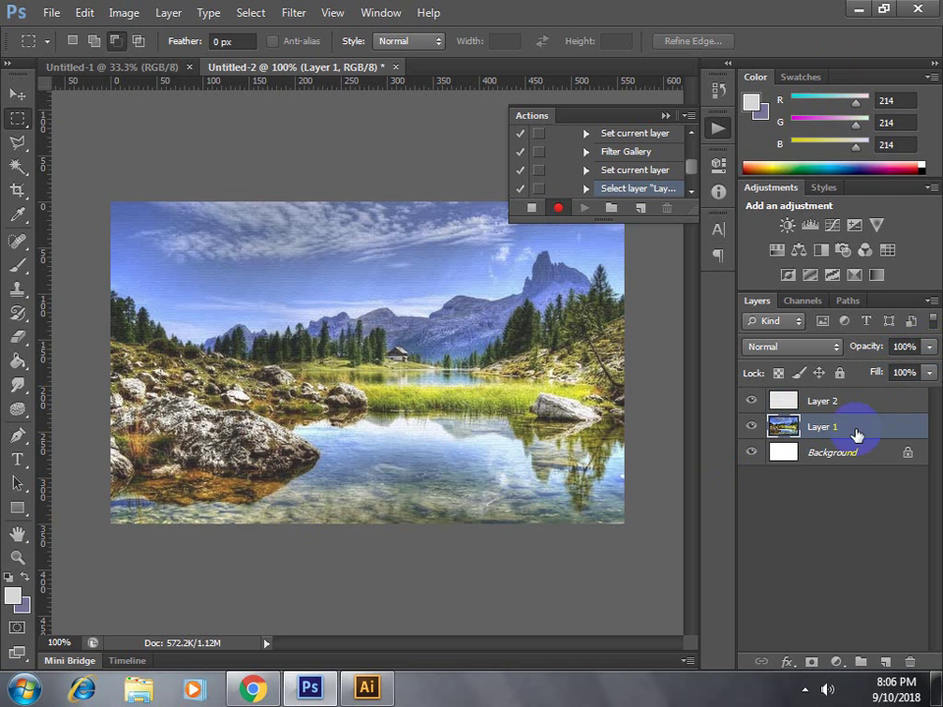
Apply Brush Strokes > Angled Strokes to Layer 1 with Direction Balance 14, Stroke Length 11.
click(289, 20)
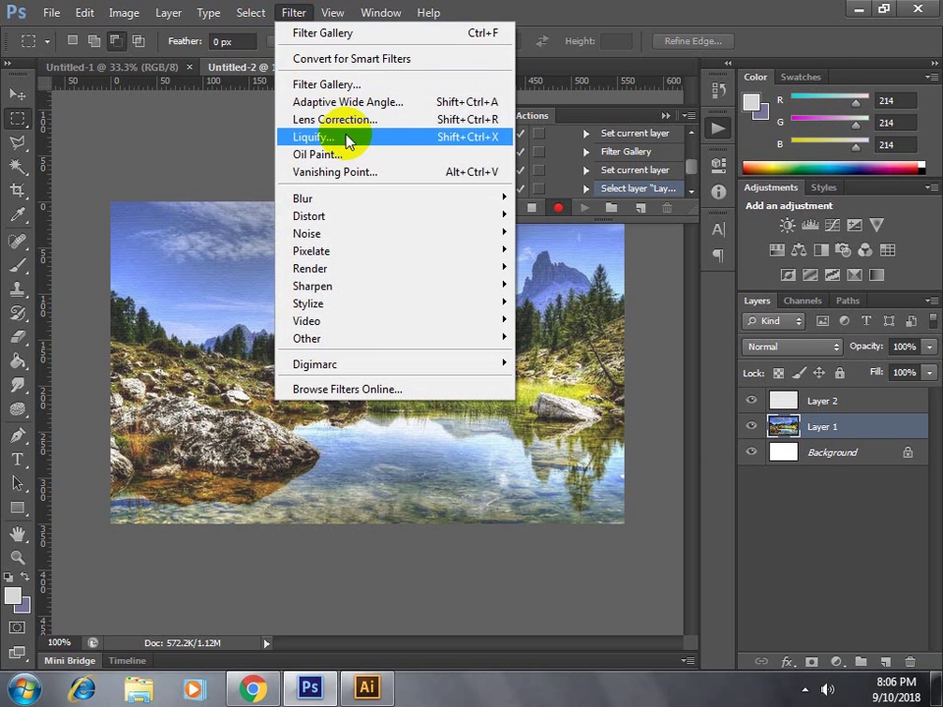
click(359, 86)
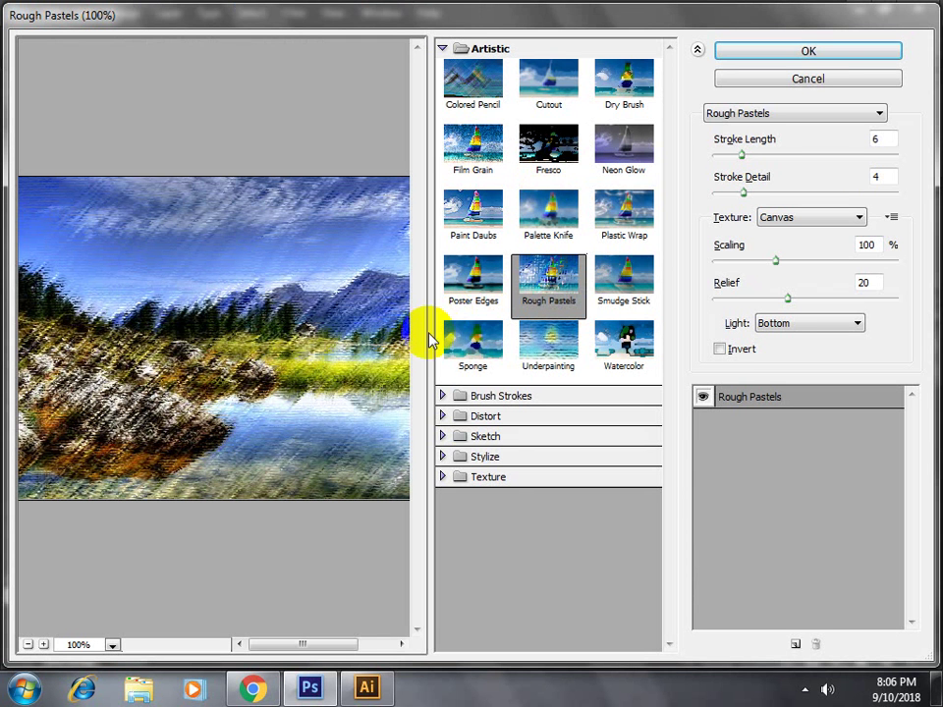
click(443, 395)
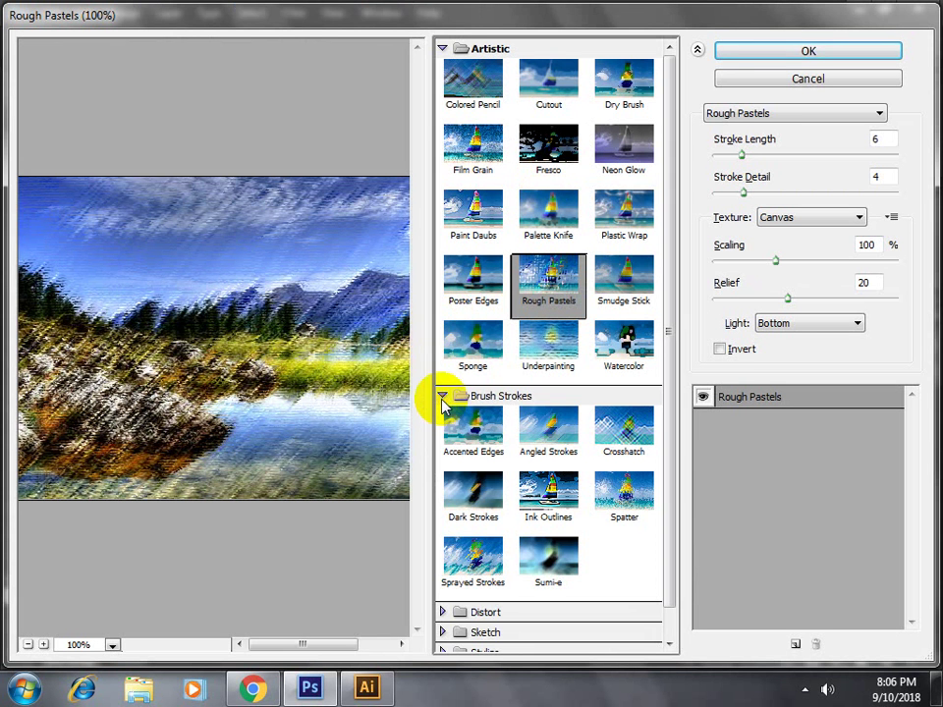
click(546, 437)
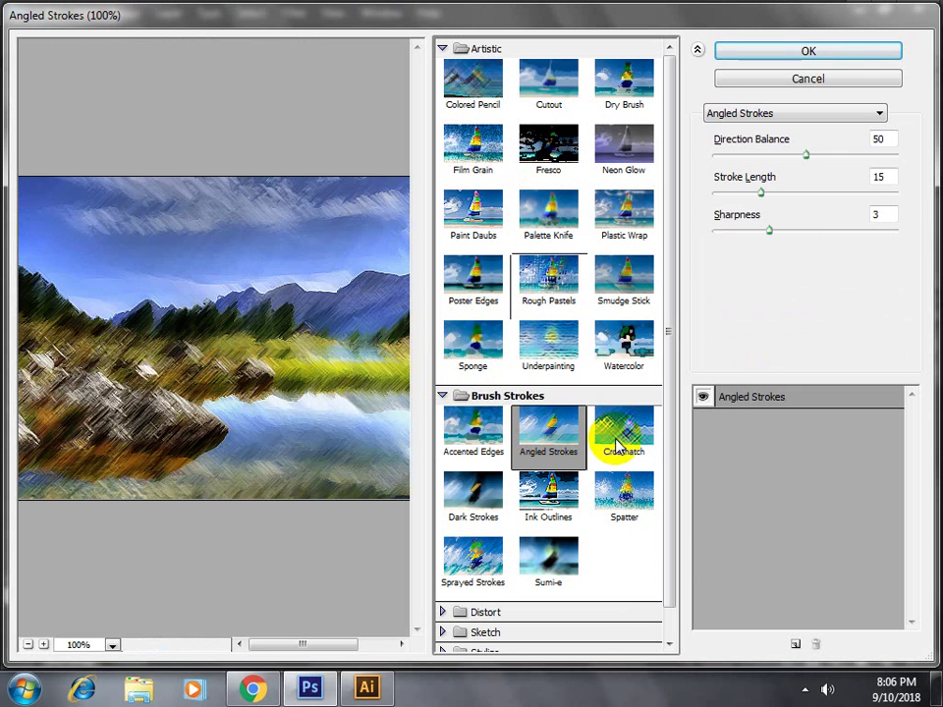
click(750, 155)
drag(742, 155, 745, 193)
click(808, 56)
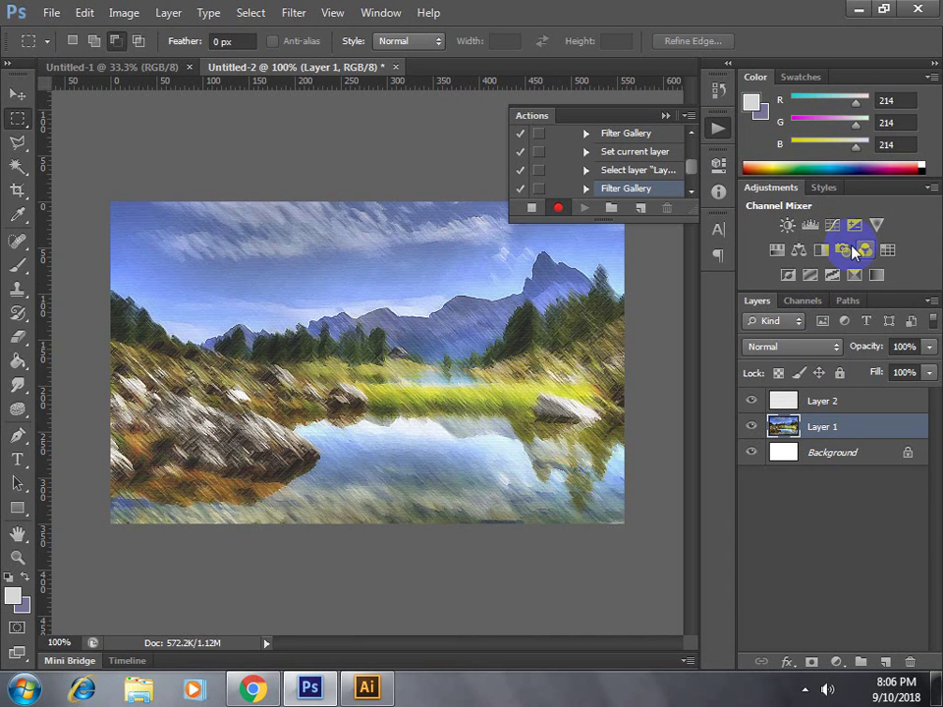
Add a Levels adjustment layer, raising output black to 23 and lowering output white.
click(810, 226)
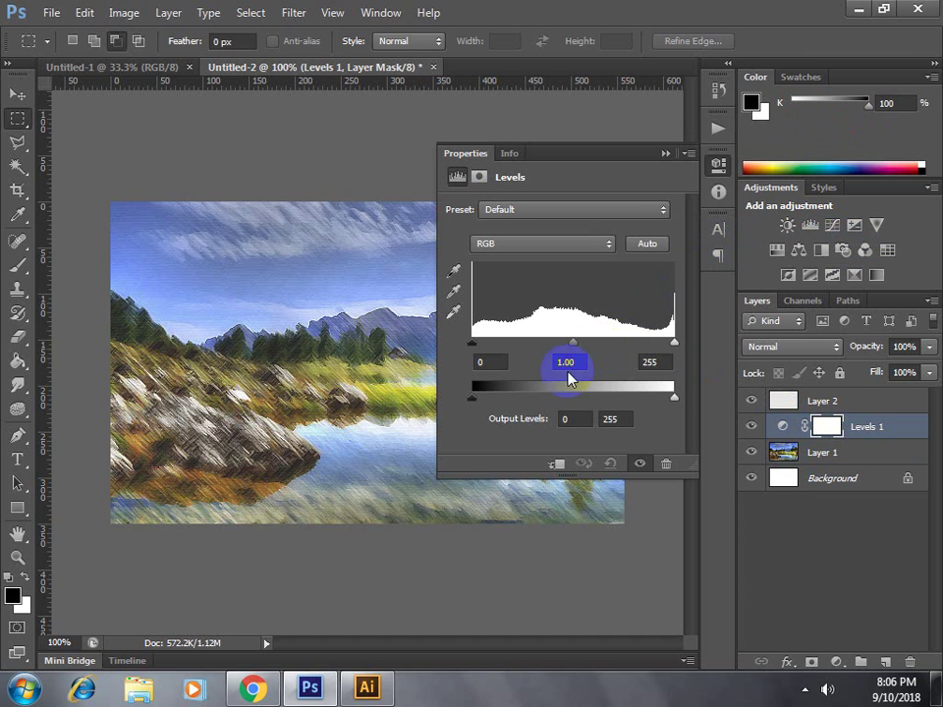
mouse_move(473, 397)
mouse_down()
mouse_move(490, 400)
mouse_move(473, 398)
mouse_up()
drag(674, 397, 640, 403)
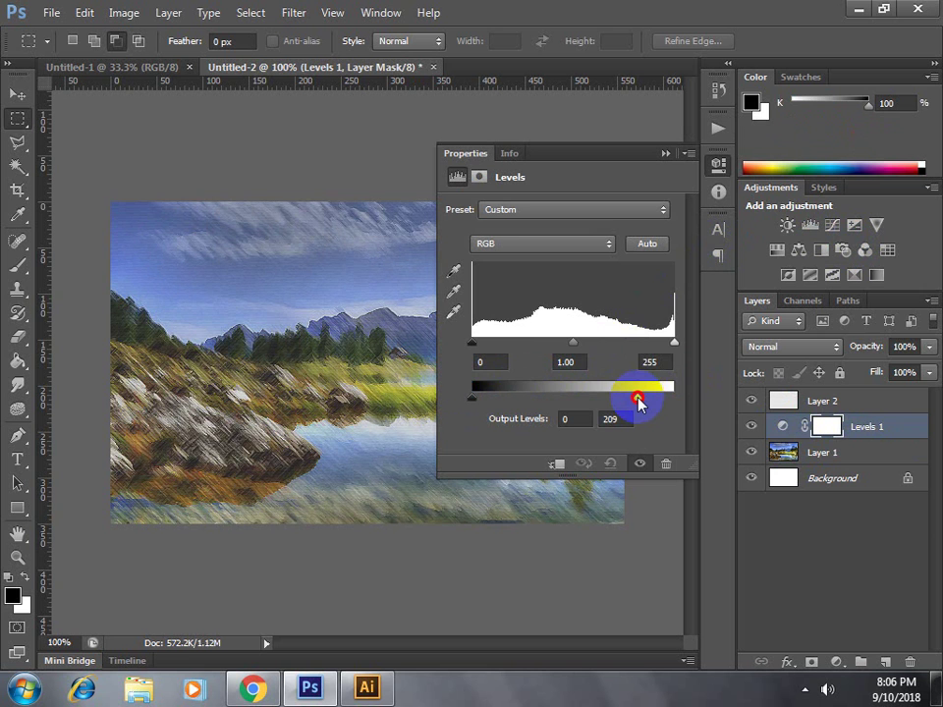
click(854, 523)
Adjust Levels 1 output to shadows 10 and highlights around 232.
click(871, 432)
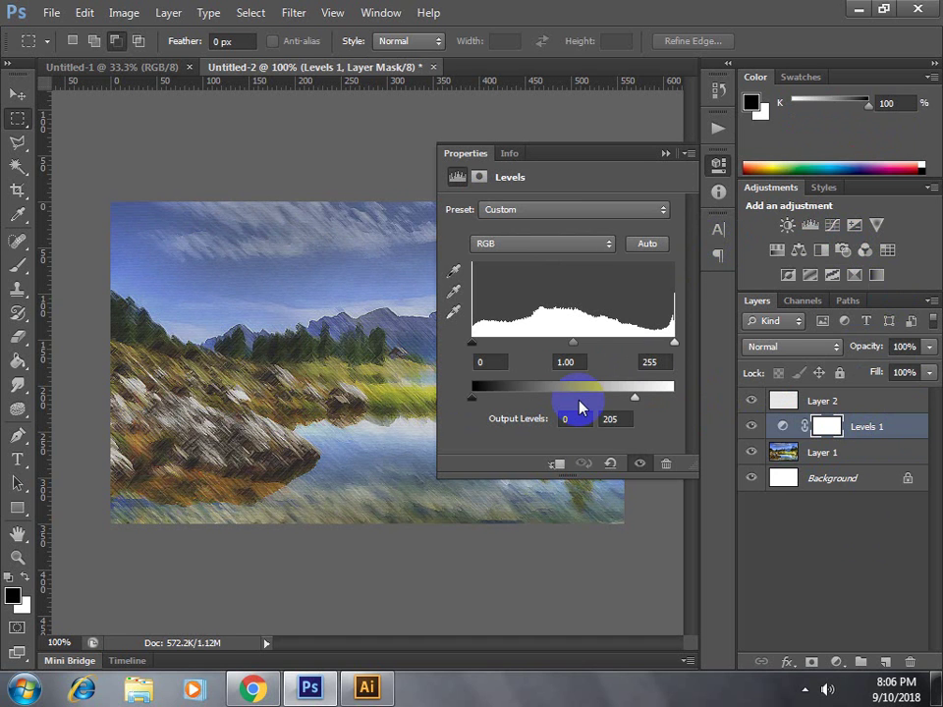
click(583, 362)
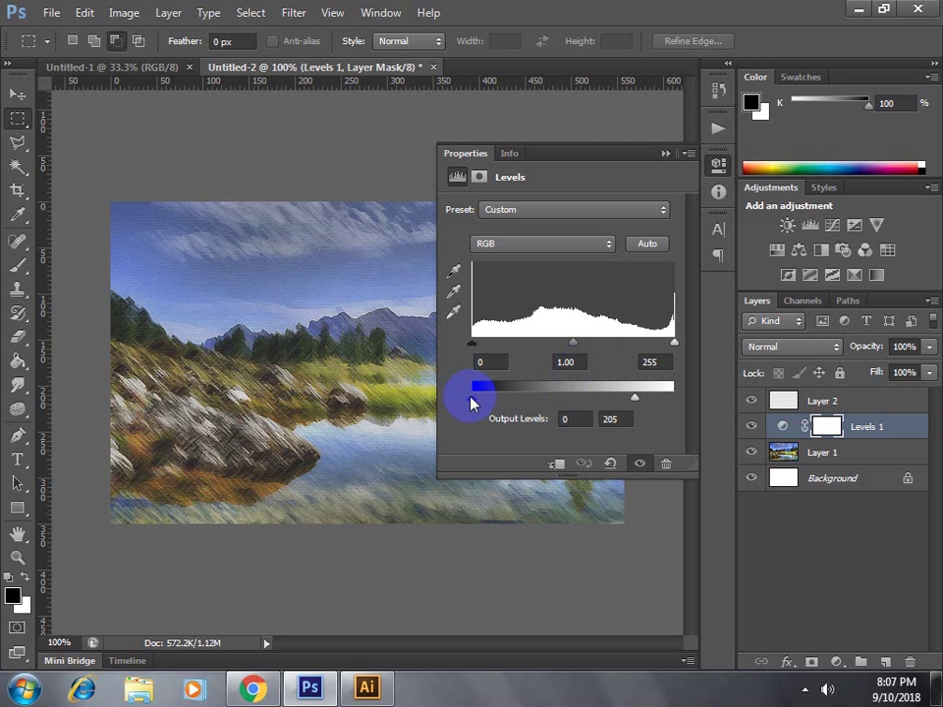
mouse_move(473, 398)
mouse_down()
mouse_move(556, 410)
mouse_move(464, 414)
mouse_up()
mouse_move(635, 398)
mouse_down()
mouse_move(579, 400)
mouse_move(657, 404)
mouse_move(648, 414)
mouse_up()
Stop recording the jani na action.
click(863, 552)
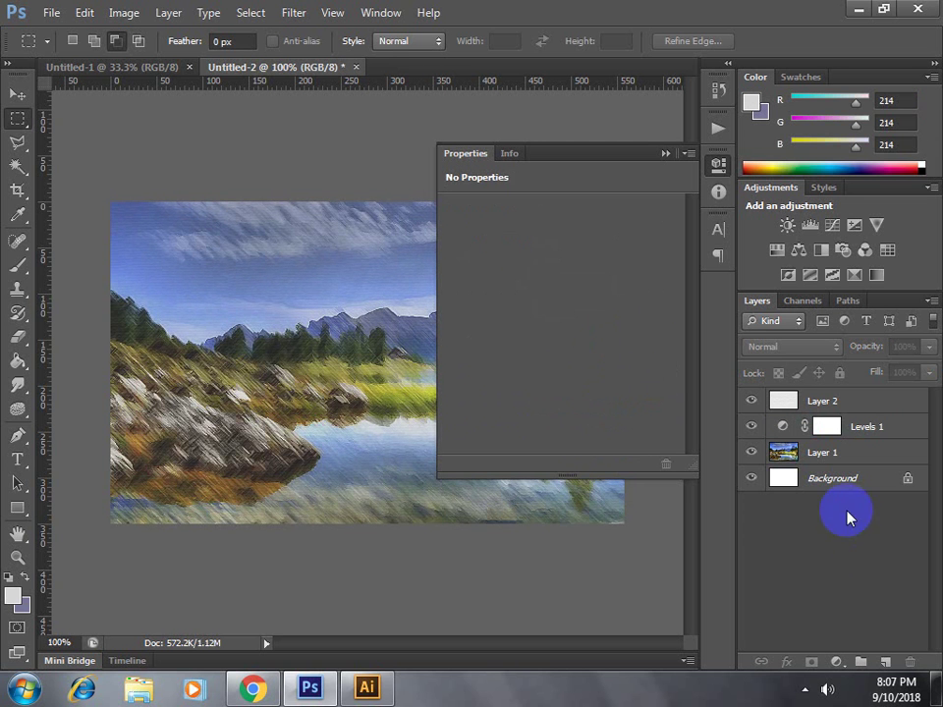
click(665, 154)
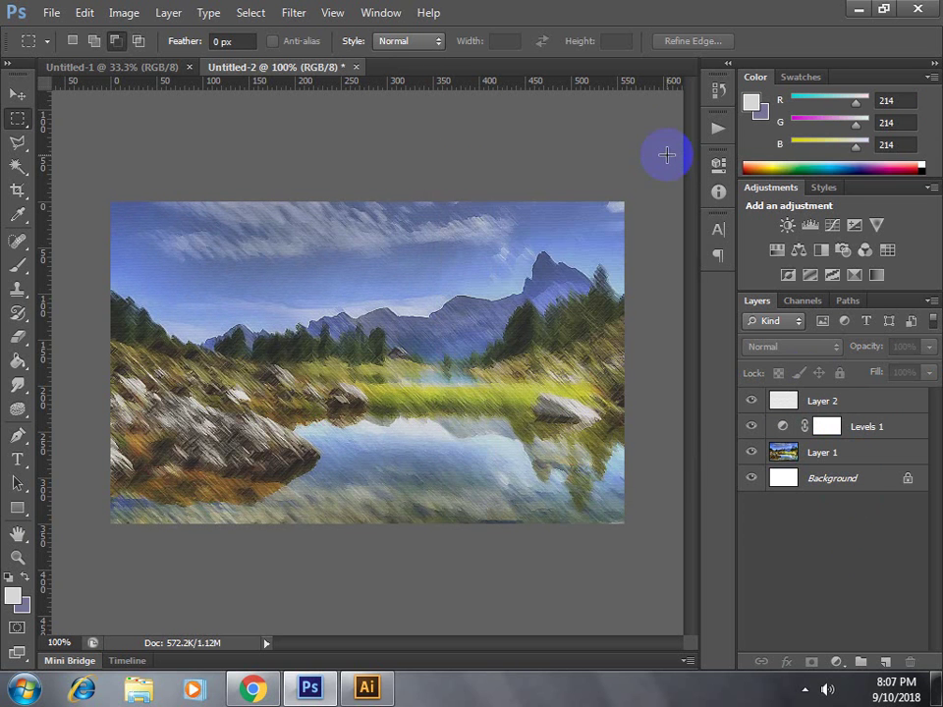
click(718, 131)
click(528, 209)
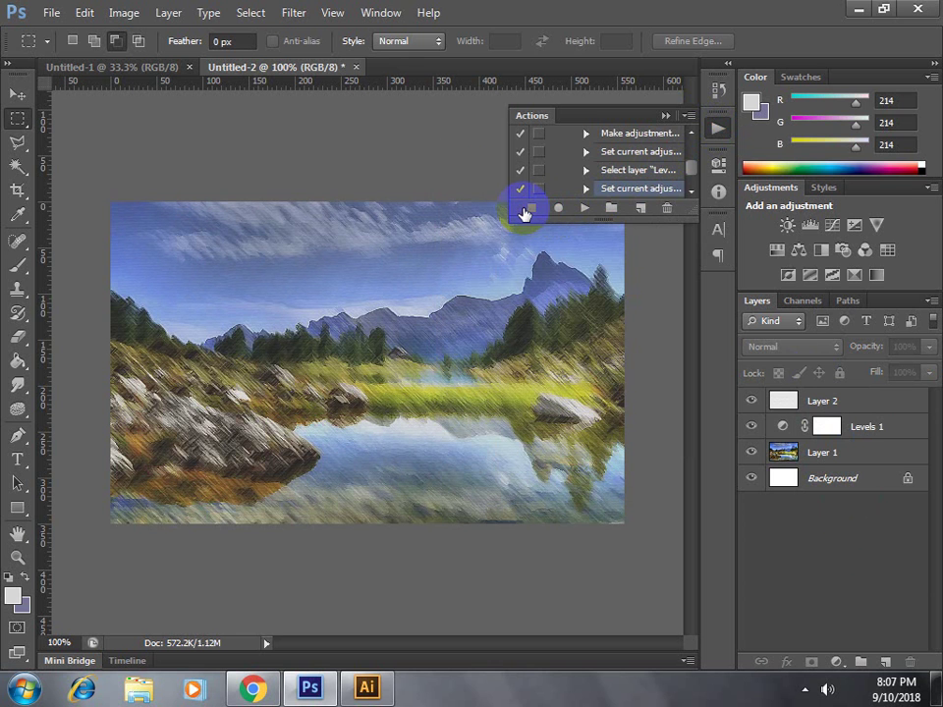
Collapse the Lines set and the jani na action in the Actions panel.
scroll(610, 178, up, 1)
scroll(611, 178, up, 2)
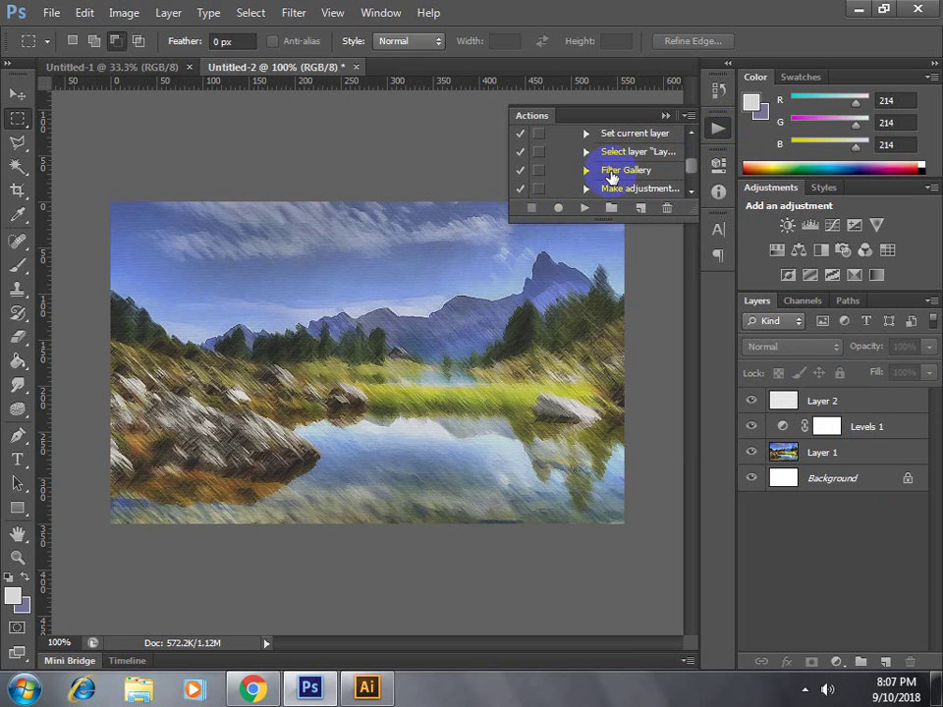
scroll(611, 176, up, 1)
scroll(611, 177, up, 2)
scroll(611, 177, up, 2)
scroll(629, 173, up, 3)
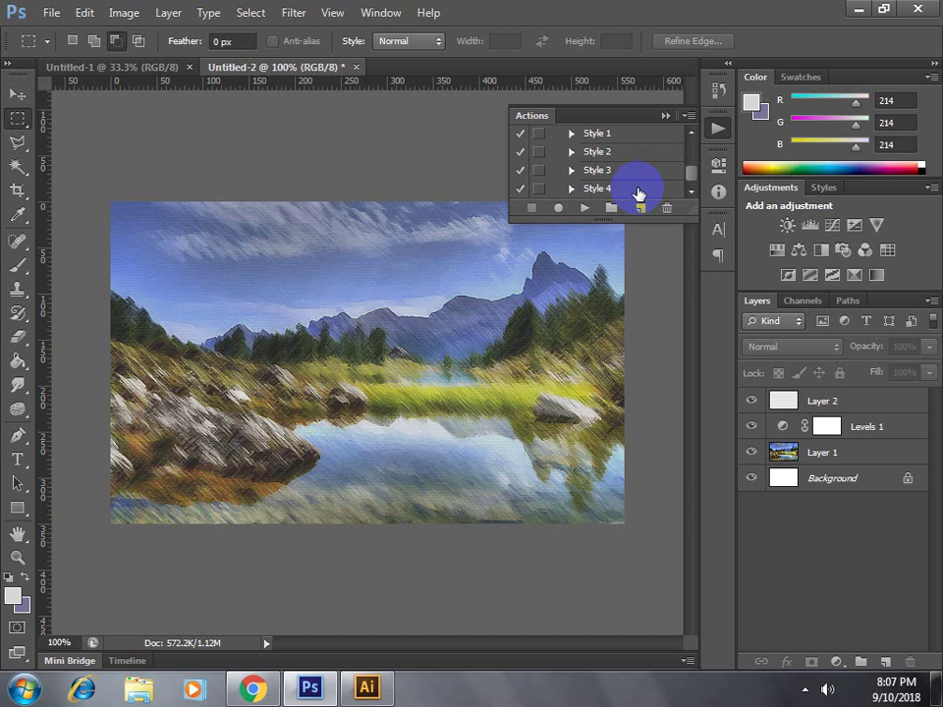
scroll(640, 177, up, 2)
scroll(611, 177, down, 2)
scroll(590, 175, up, 2)
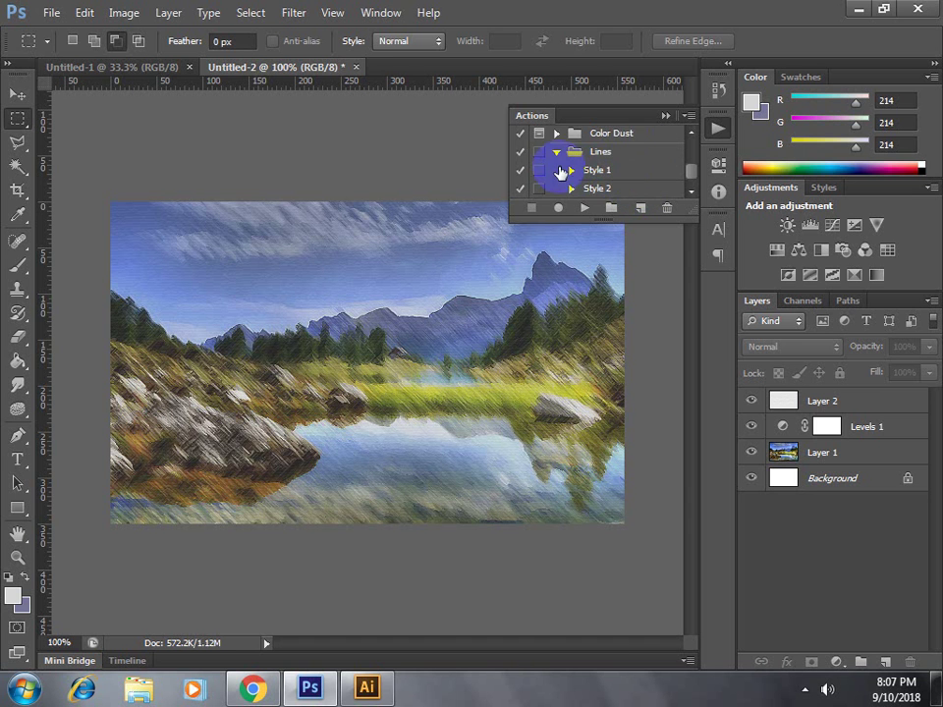
click(557, 153)
scroll(614, 172, up, 2)
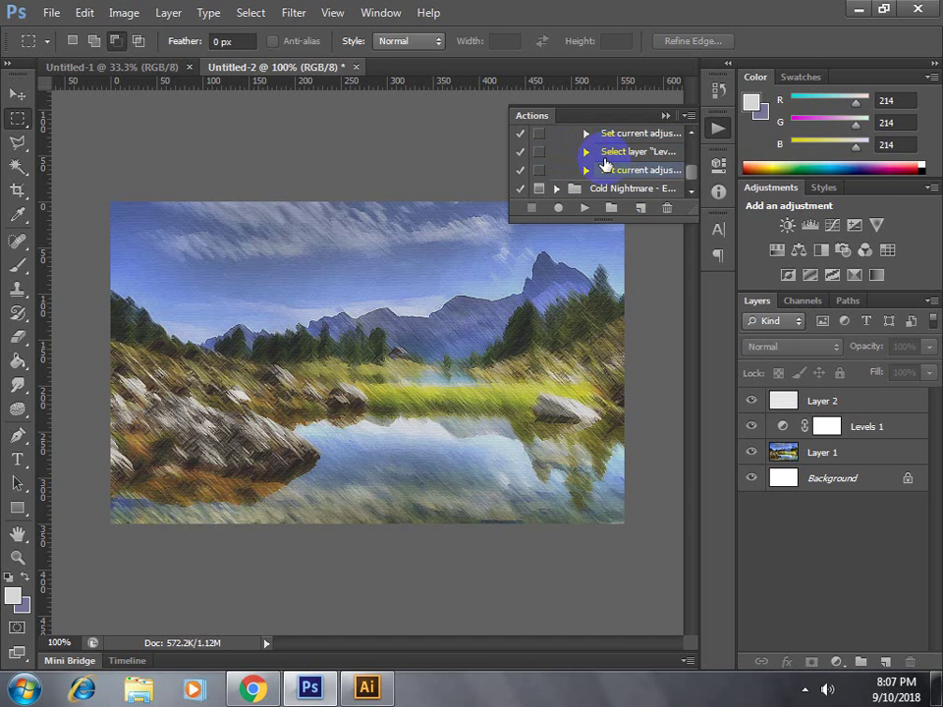
scroll(619, 172, up, 2)
scroll(621, 177, up, 3)
scroll(619, 173, up, 3)
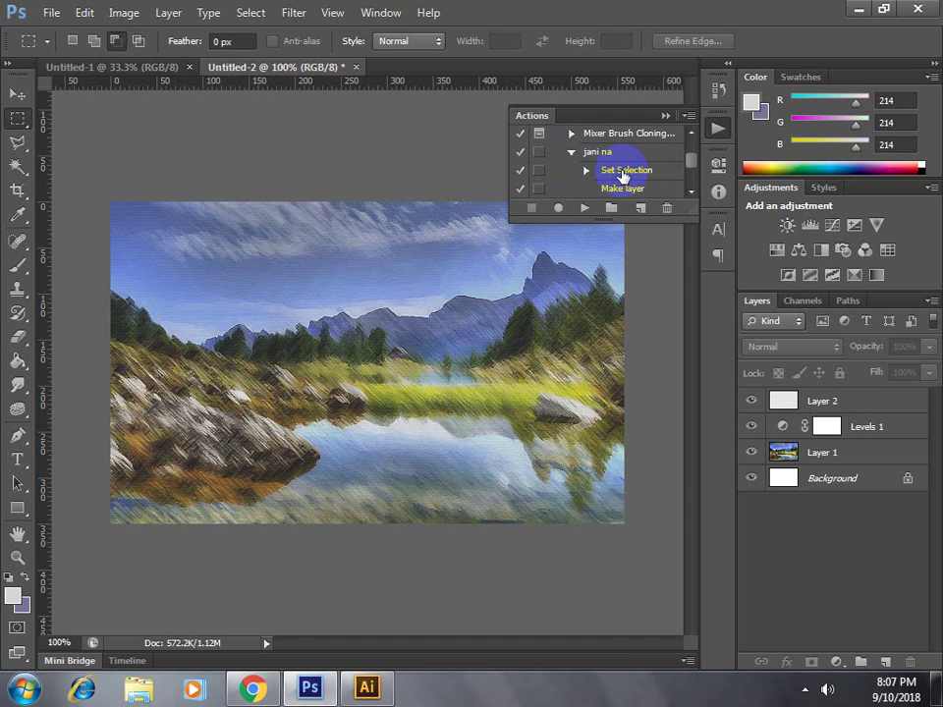
scroll(589, 169, up, 2)
scroll(589, 177, down, 1)
scroll(576, 180, down, 1)
click(572, 172)
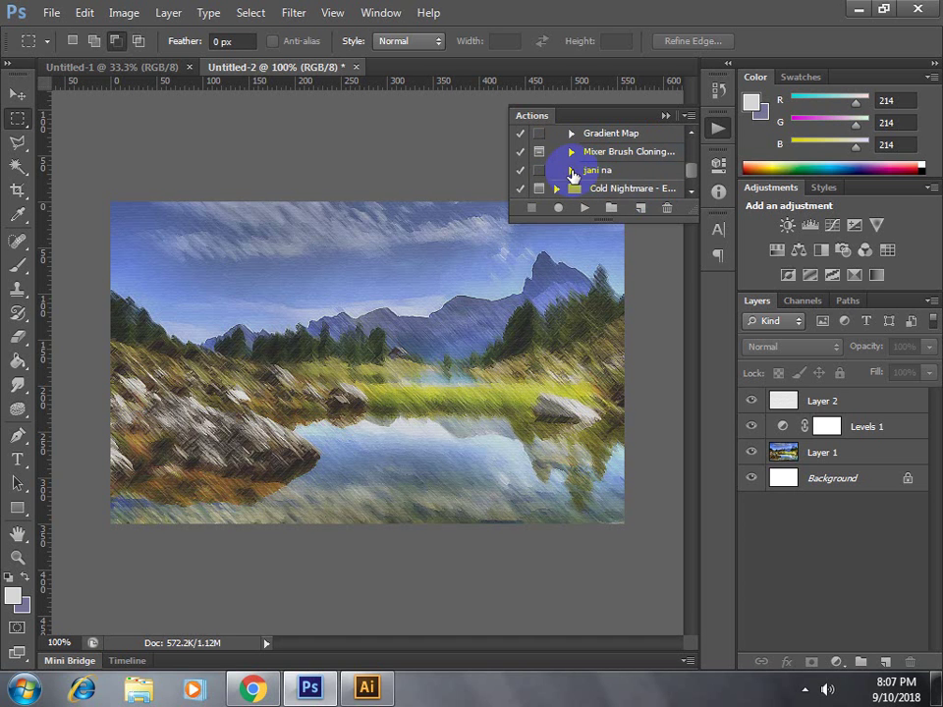
click(619, 172)
Delete Layer 1, Levels 1 and Layer 2, leaving only the white Background.
click(803, 432)
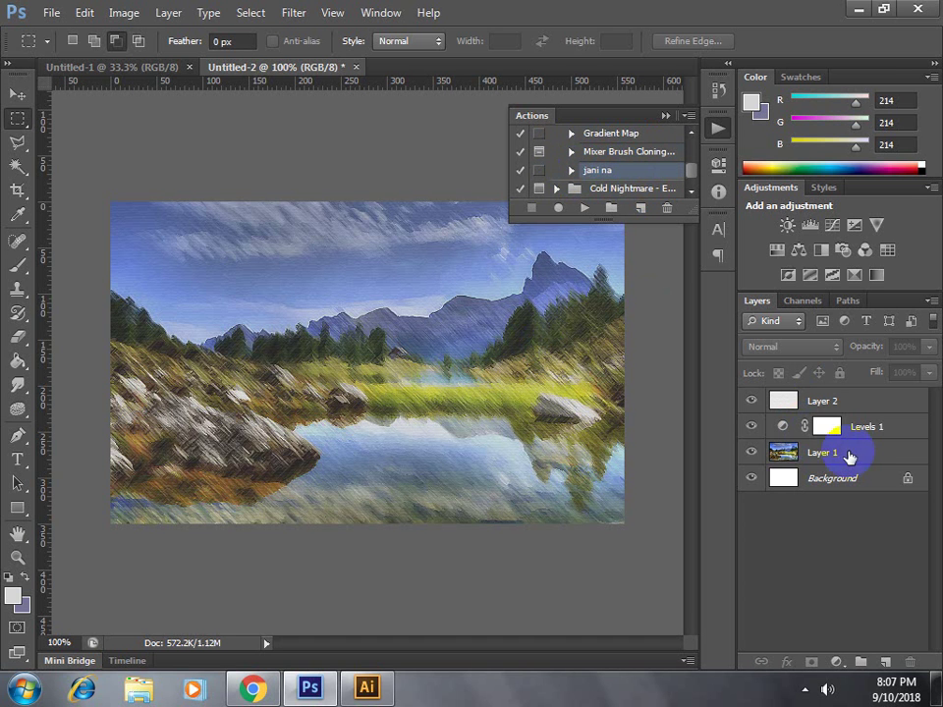
shift+click(868, 409)
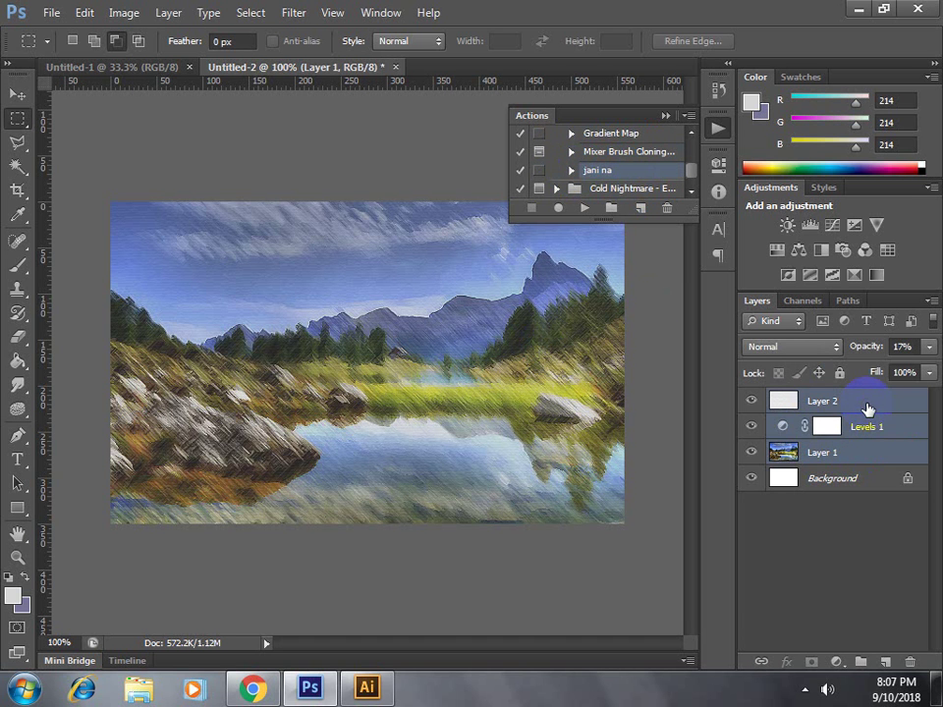
key(Delete)
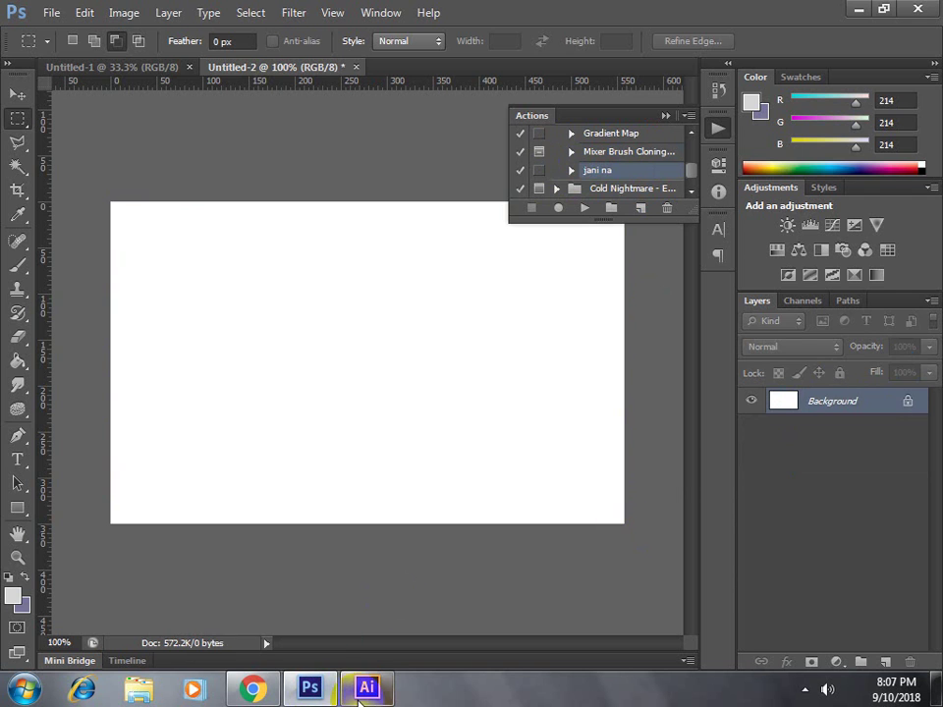
click(253, 688)
Preview a few landscape image results, including the waterfall image.
click(639, 12)
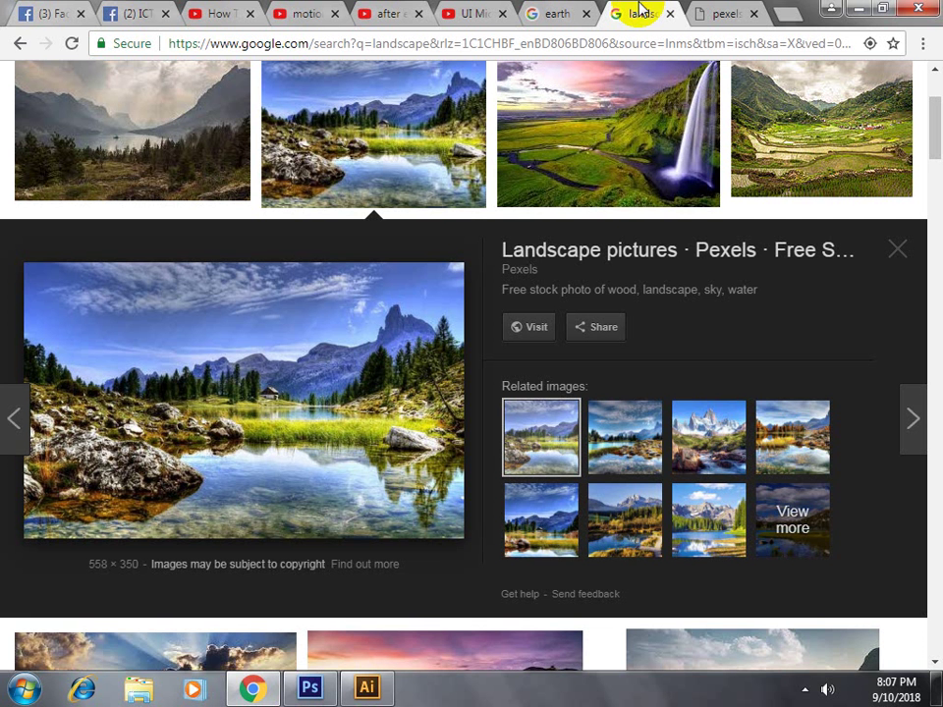
click(846, 149)
click(674, 110)
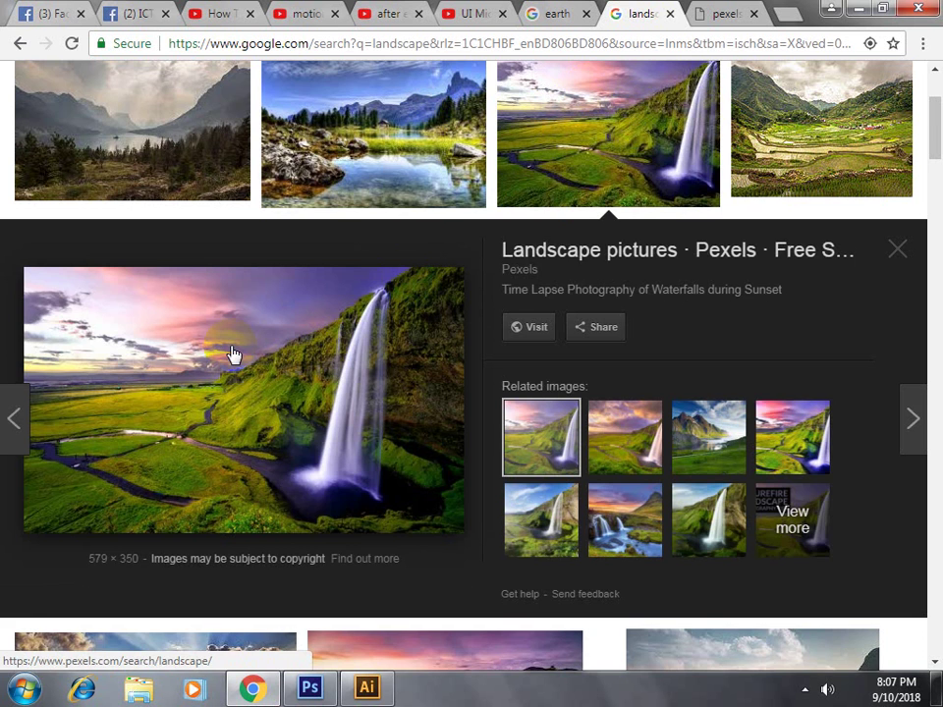
scroll(324, 122, up, 3)
Replace the landscape query with the person's full name and run the image search.
double_click(279, 103)
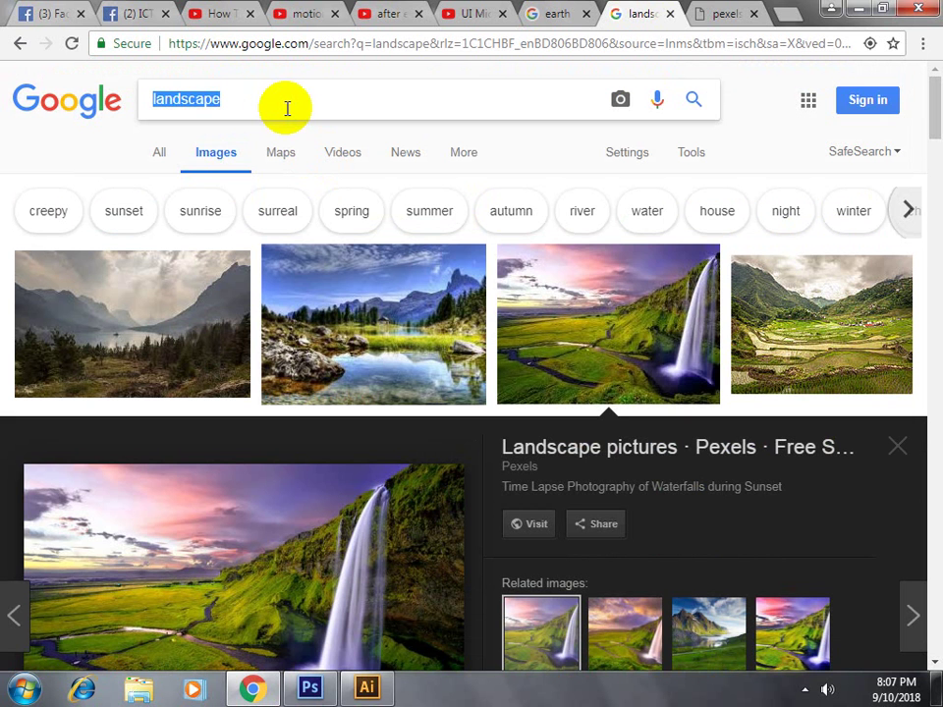
text(sia)
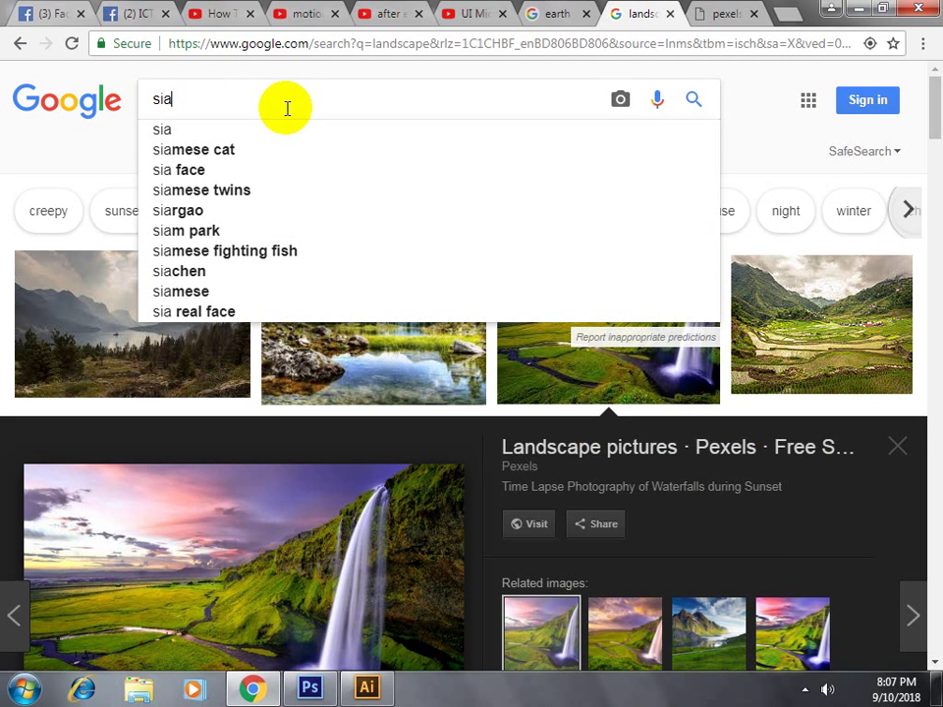
key(BackSpace)
key(BackSpace)
text(aif)
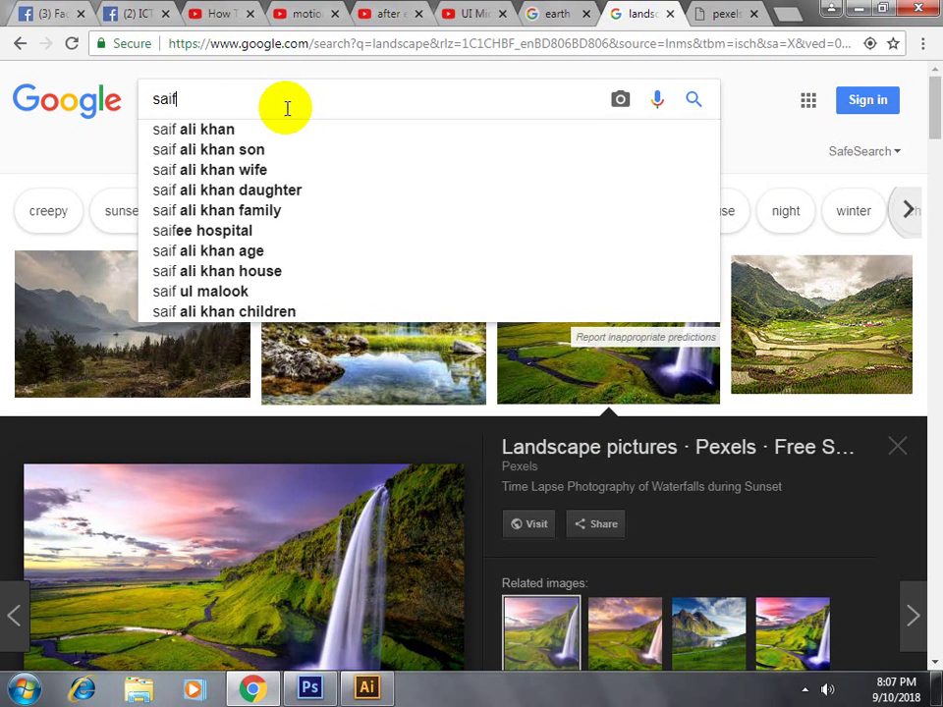
text(ul)
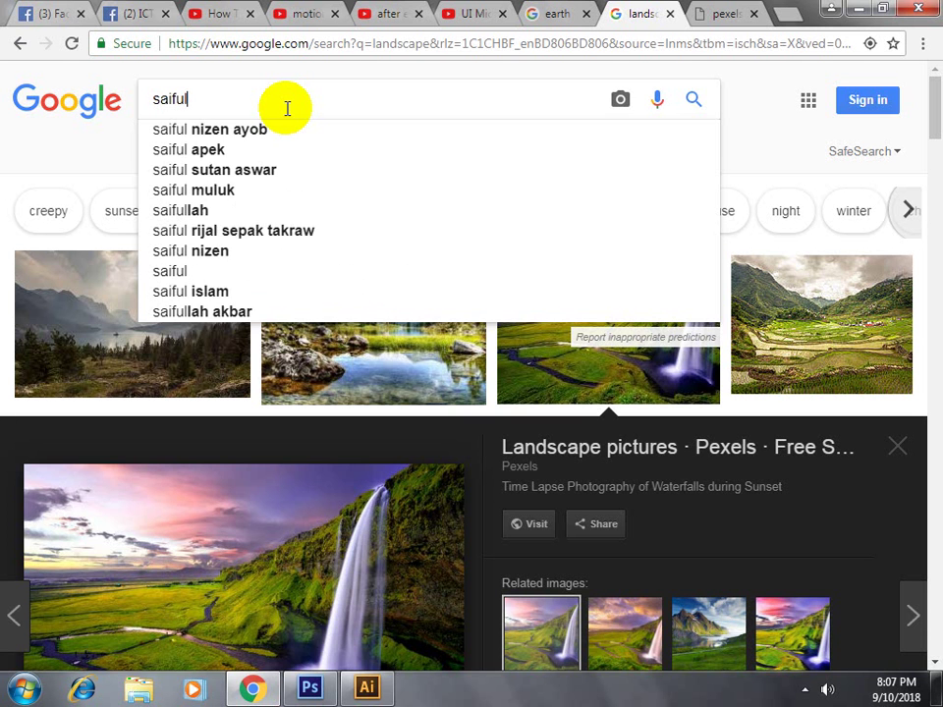
key(Return)
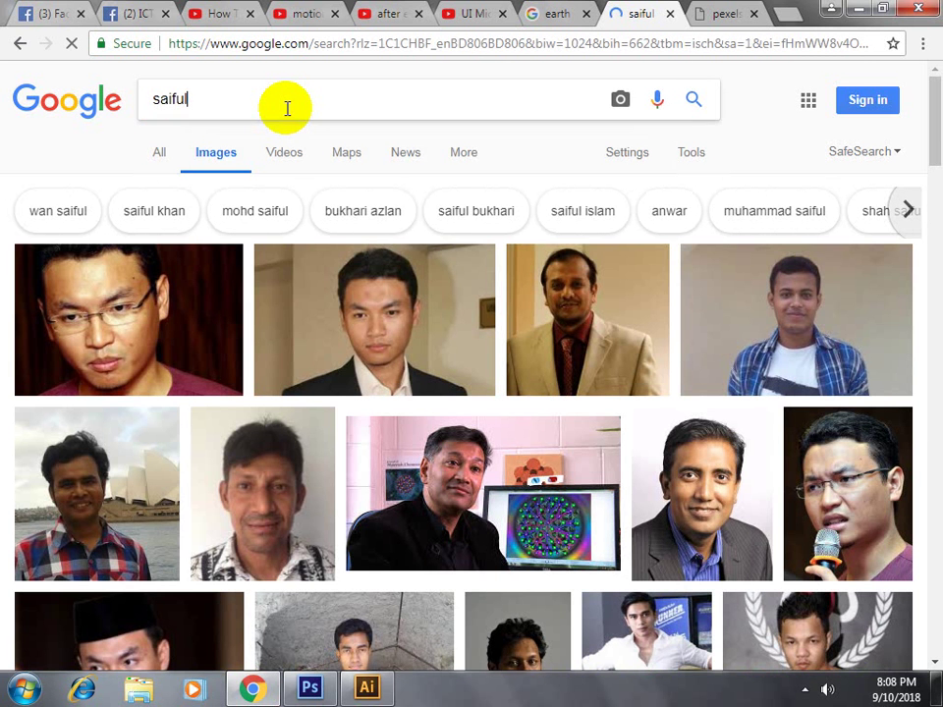
text(is)
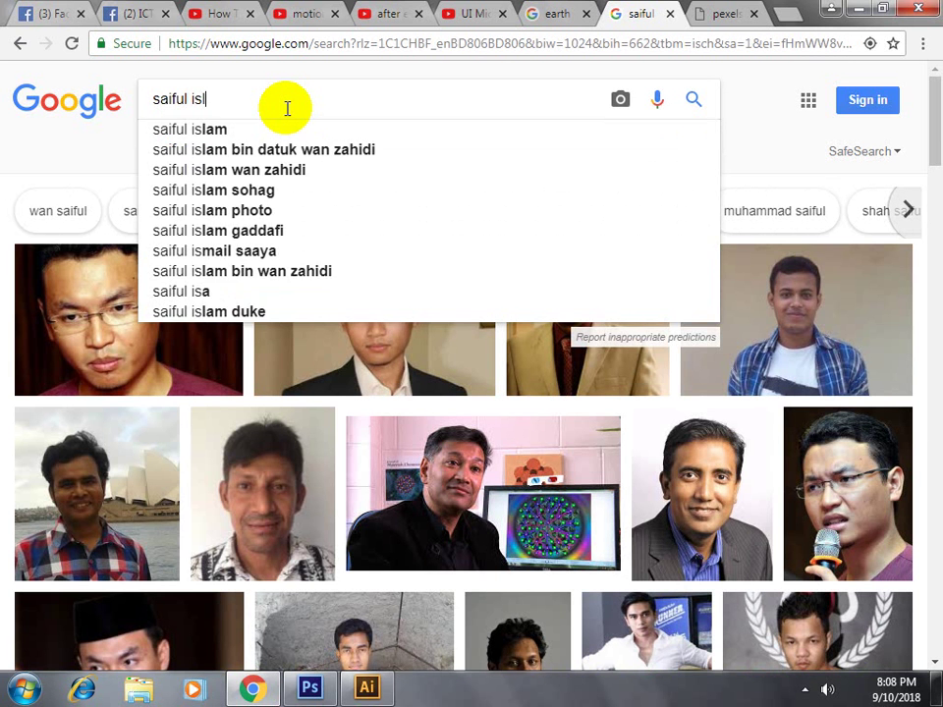
text(lam)
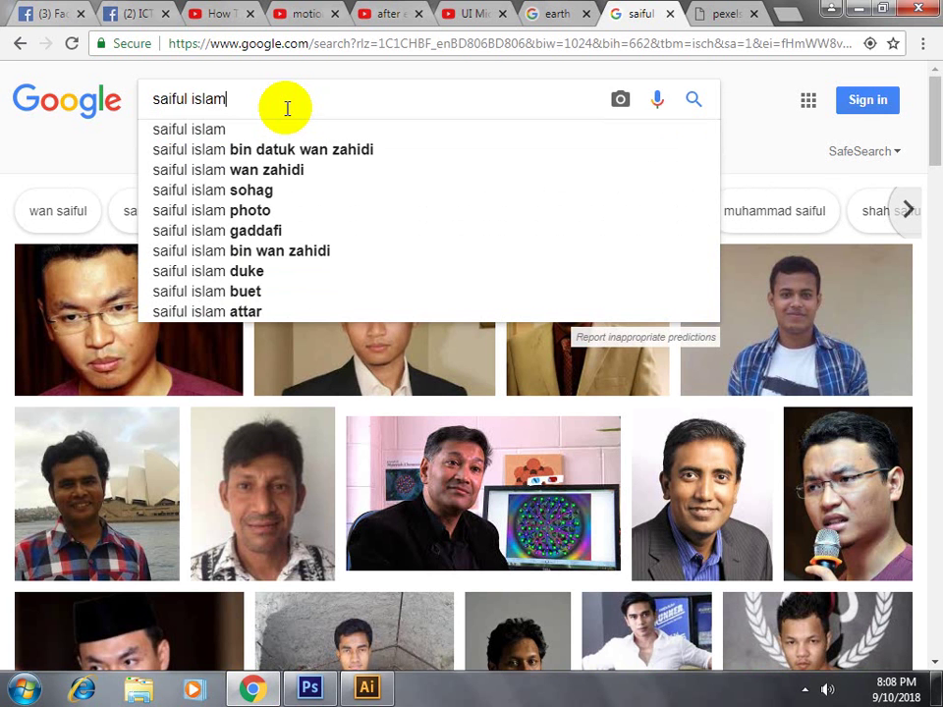
key(Return)
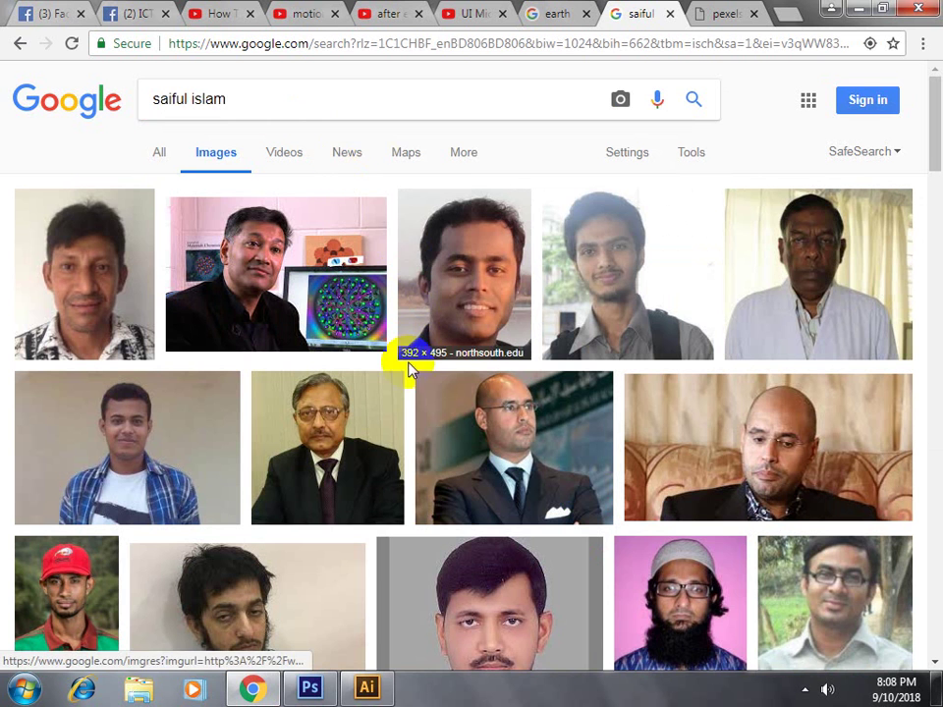
Scroll the results and preview the portrait of a man in a suit.
scroll(373, 453, down, 2)
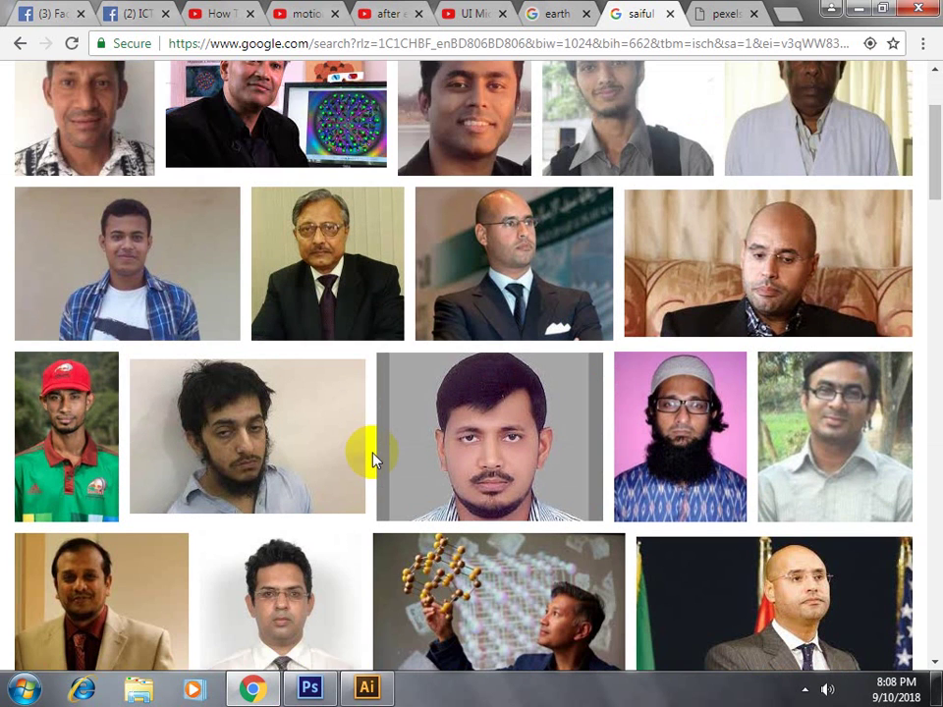
scroll(374, 457, down, 2)
scroll(373, 457, down, 1)
scroll(375, 461, down, 1)
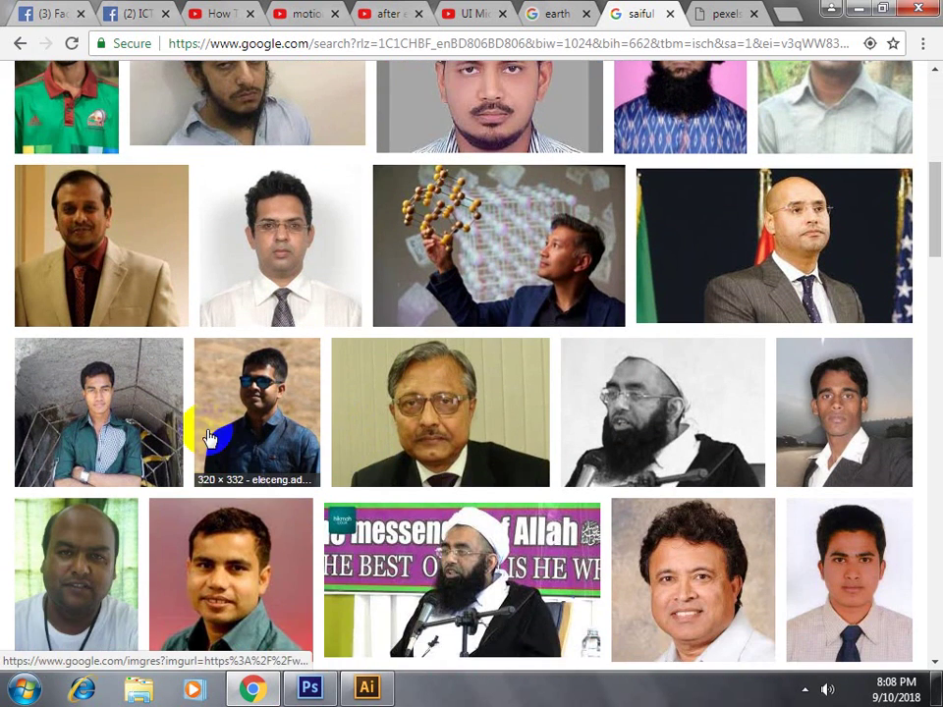
scroll(258, 365, up, 1)
click(467, 327)
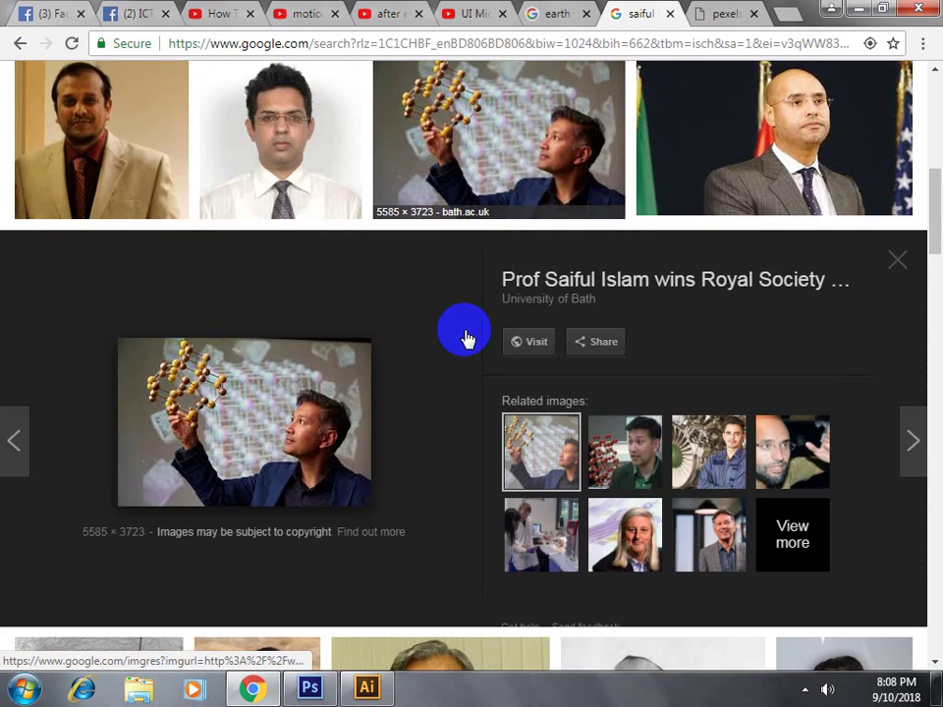
scroll(754, 274, up, 3)
click(718, 394)
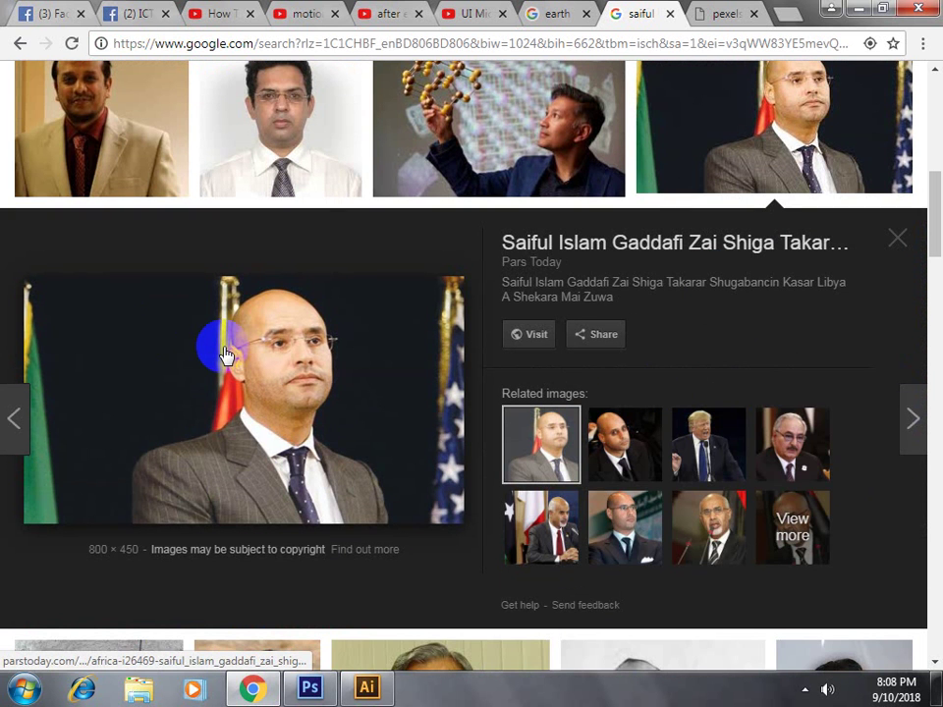
Open the portrait full-size in a new tab, copy it, and return to Photoshop.
right_click(224, 356)
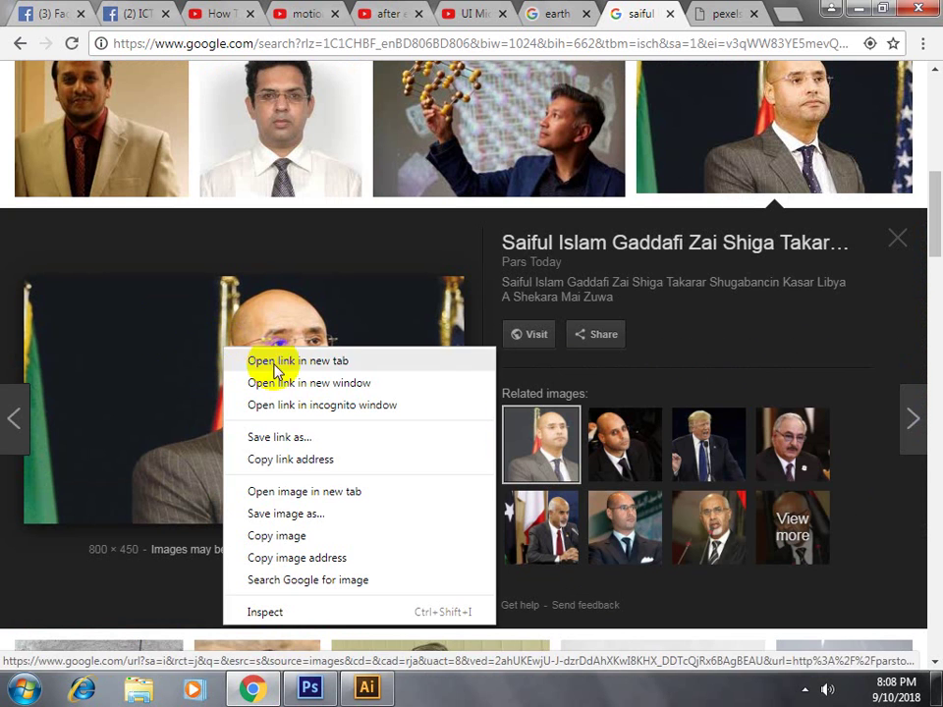
click(299, 494)
click(708, 10)
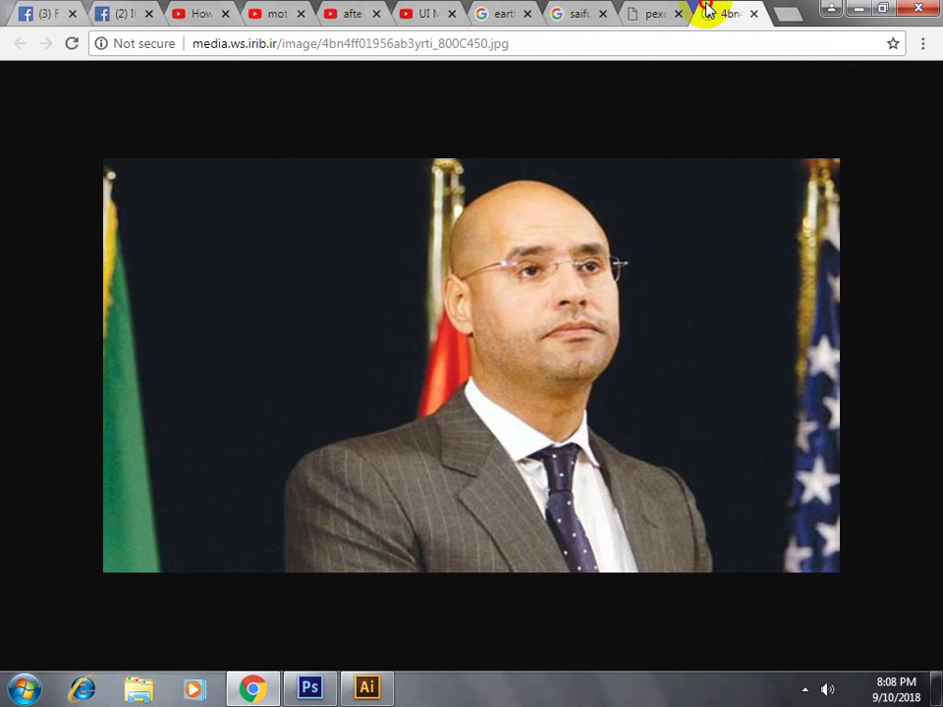
right_click(517, 262)
click(568, 320)
right_click(564, 255)
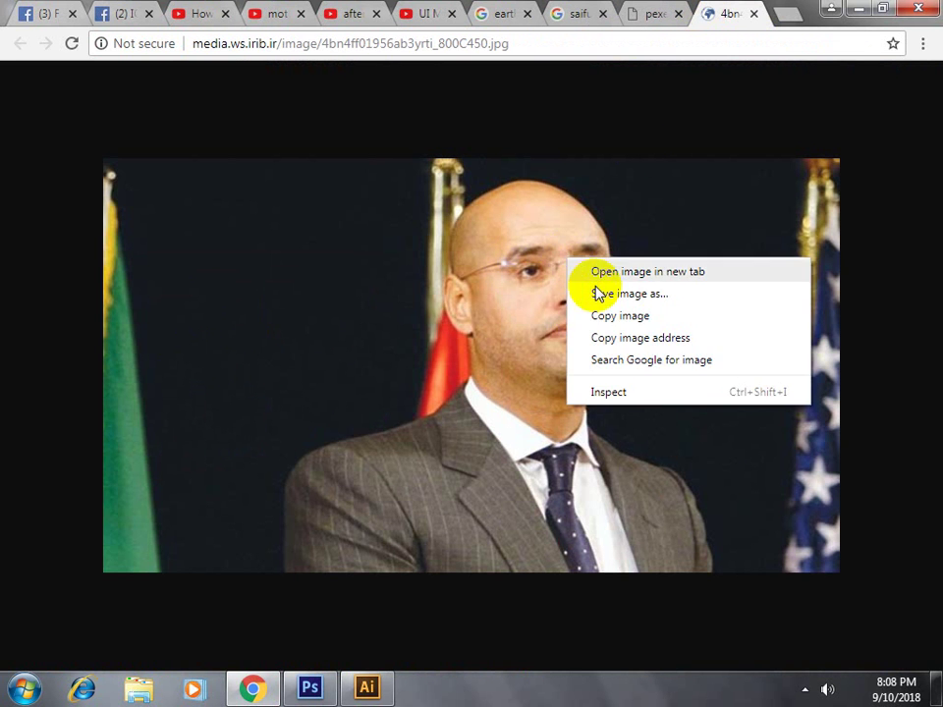
click(604, 315)
click(312, 686)
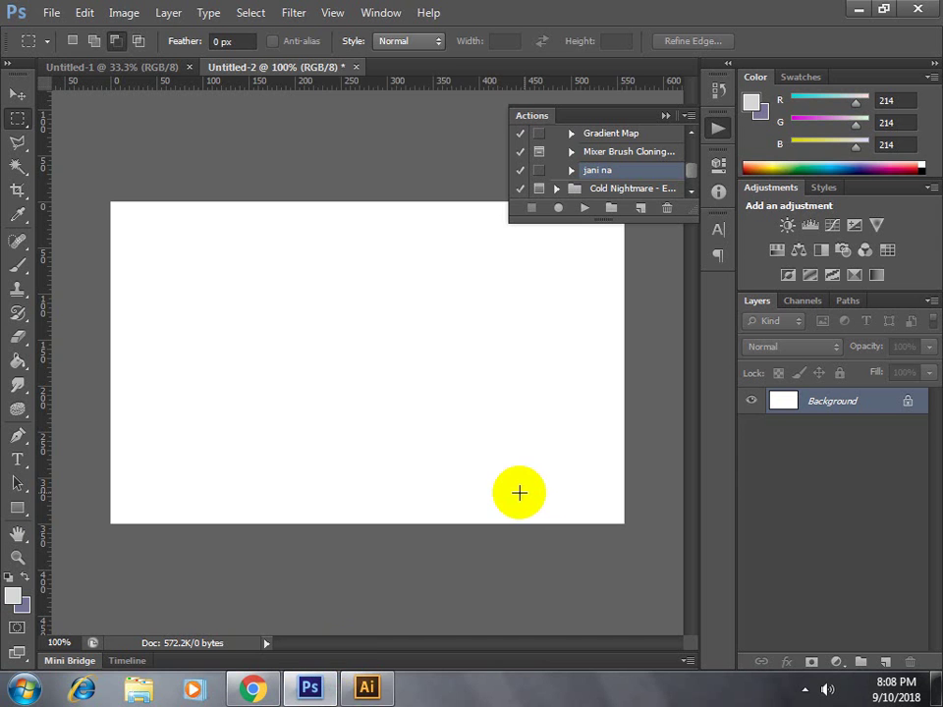
Create an 800×450 Clipboard-preset document, paste the portrait, and play the jani na action.
key(ctrl+n)
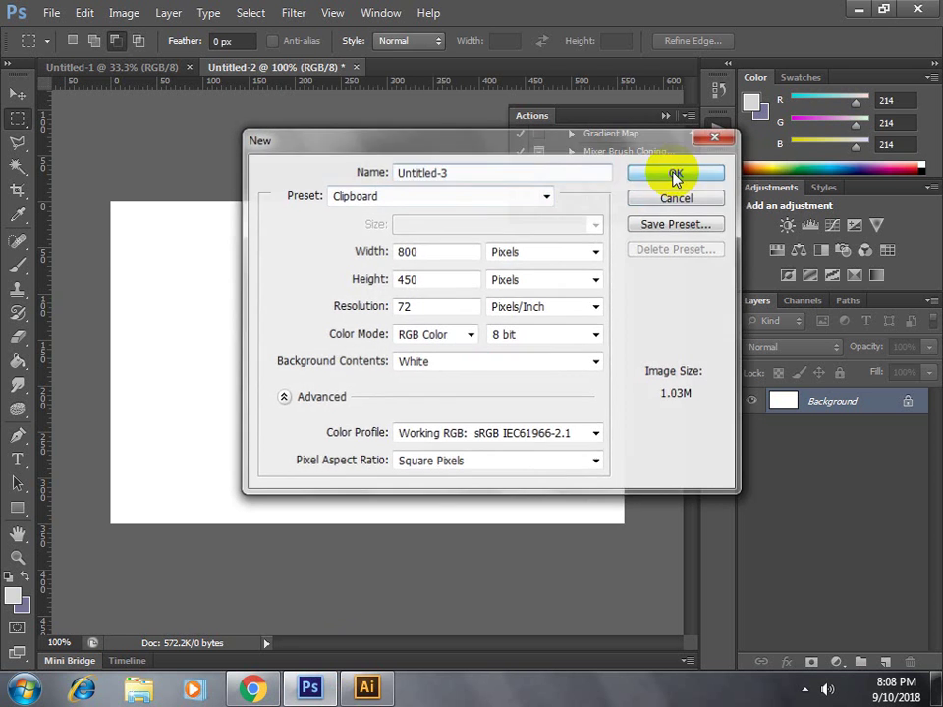
click(676, 175)
key(ctrl+v)
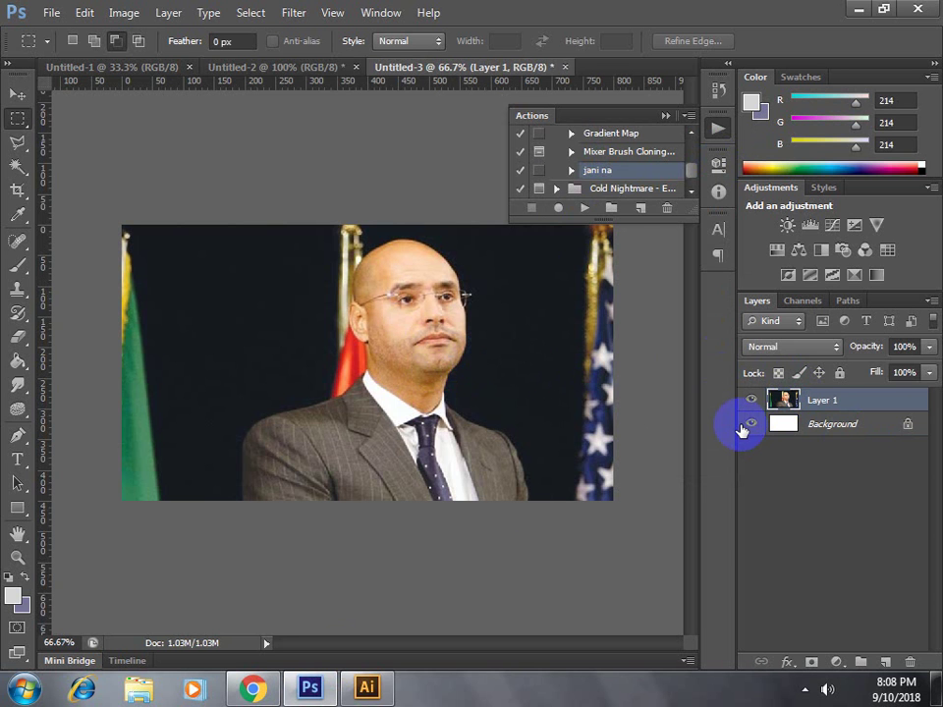
click(587, 209)
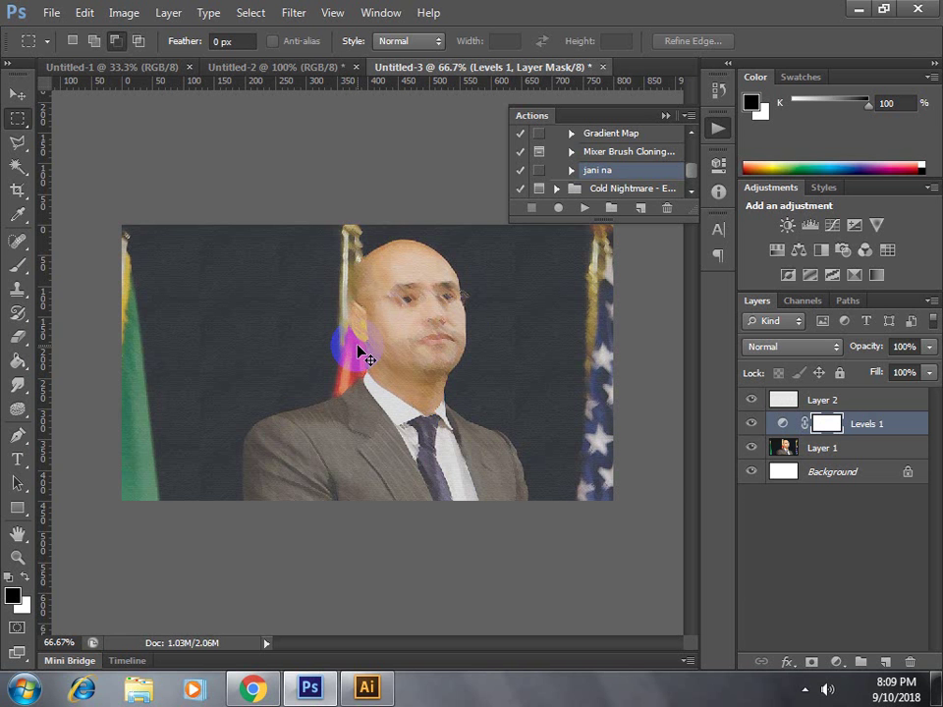
Start another new document, proposed at 800×450 from the Clipboard preset.
key(ctrl+n)
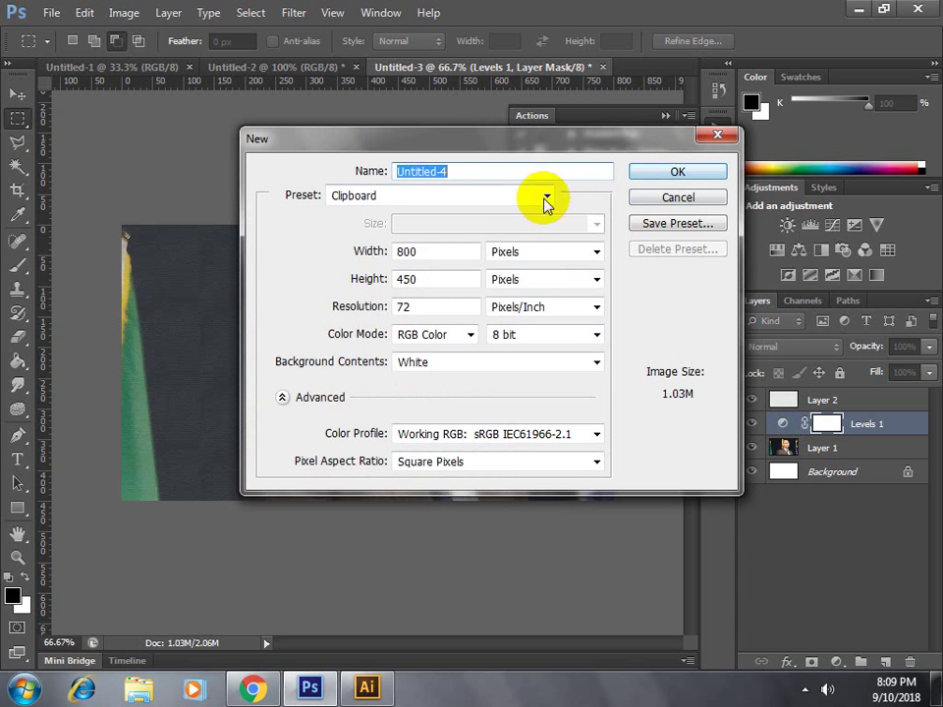
Create a new blank document 1200 × 800 px.
double_click(422, 252)
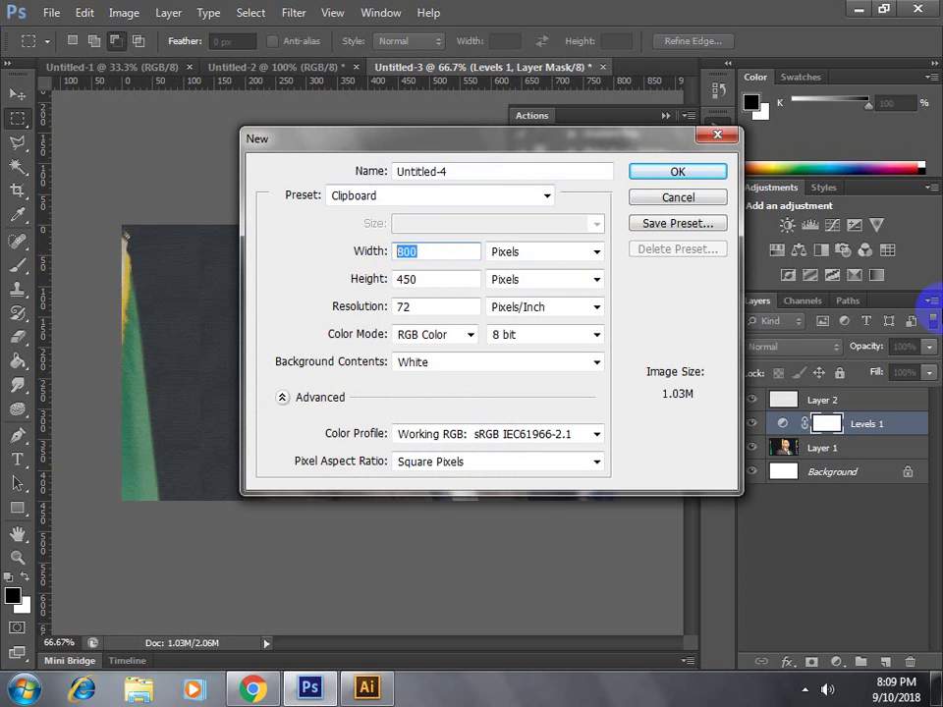
text(1200)
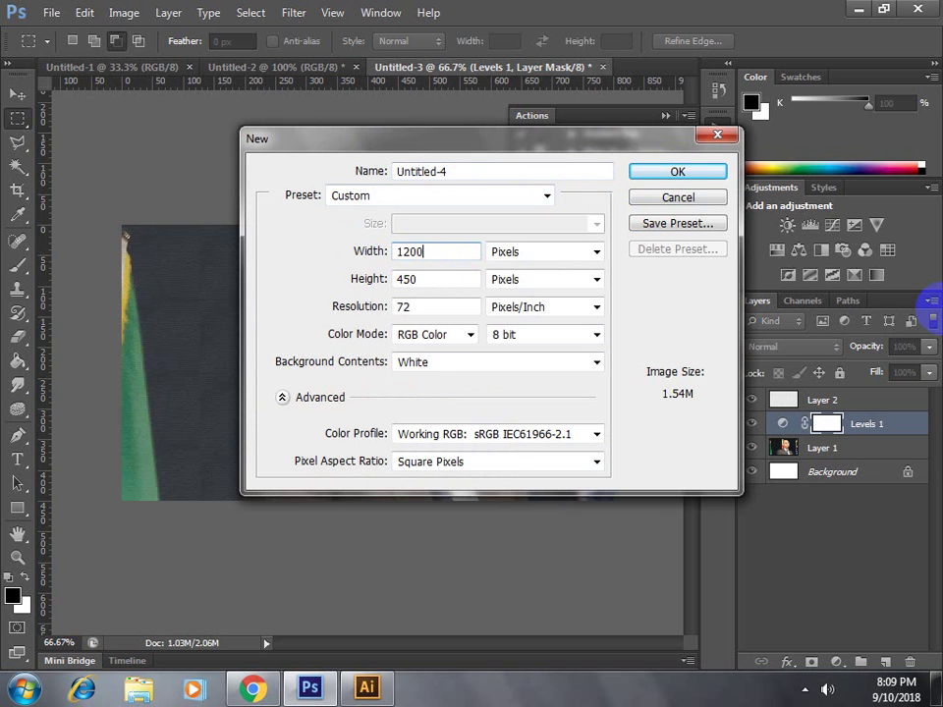
double_click(403, 279)
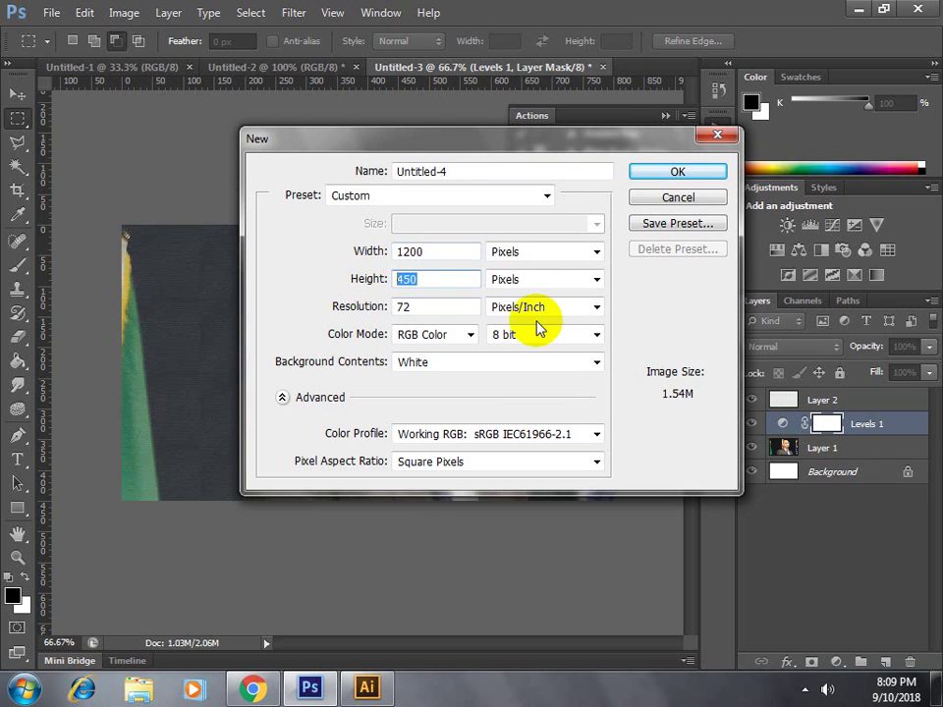
text(8)
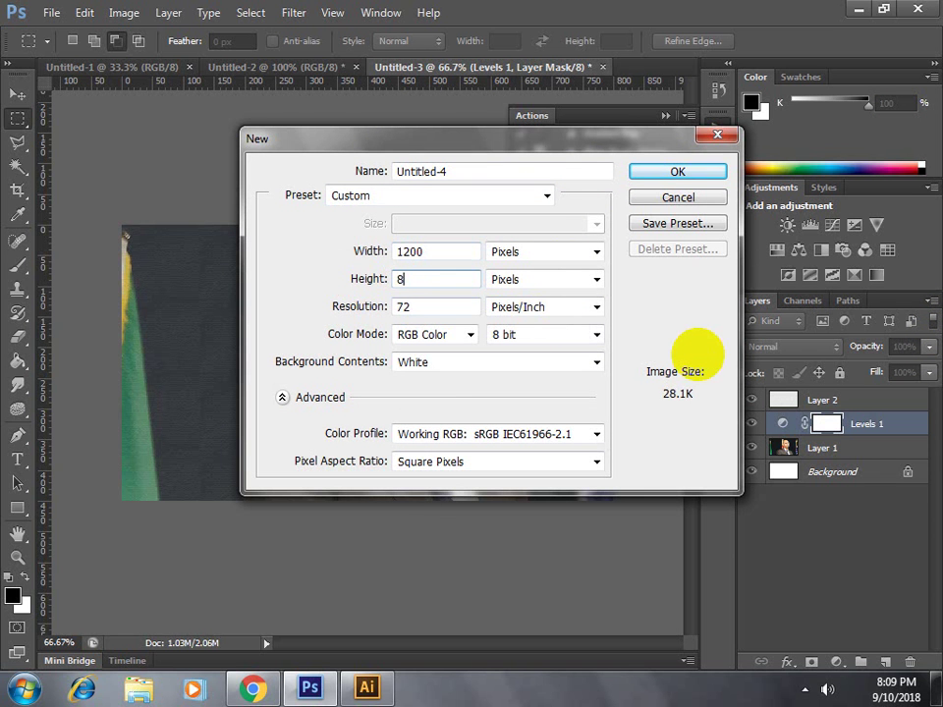
text(00)
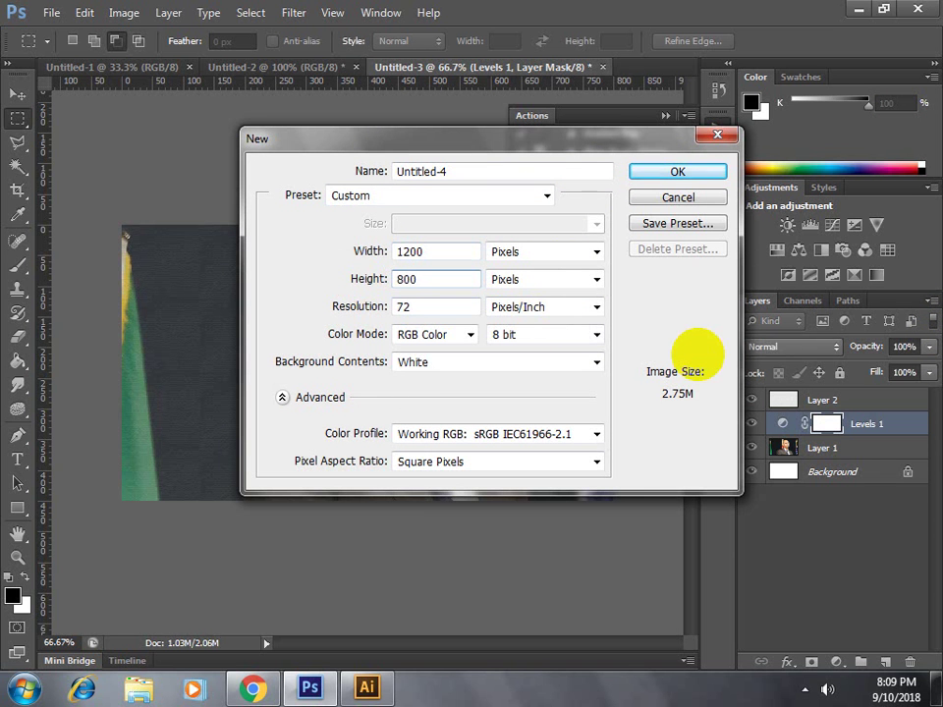
key(Return)
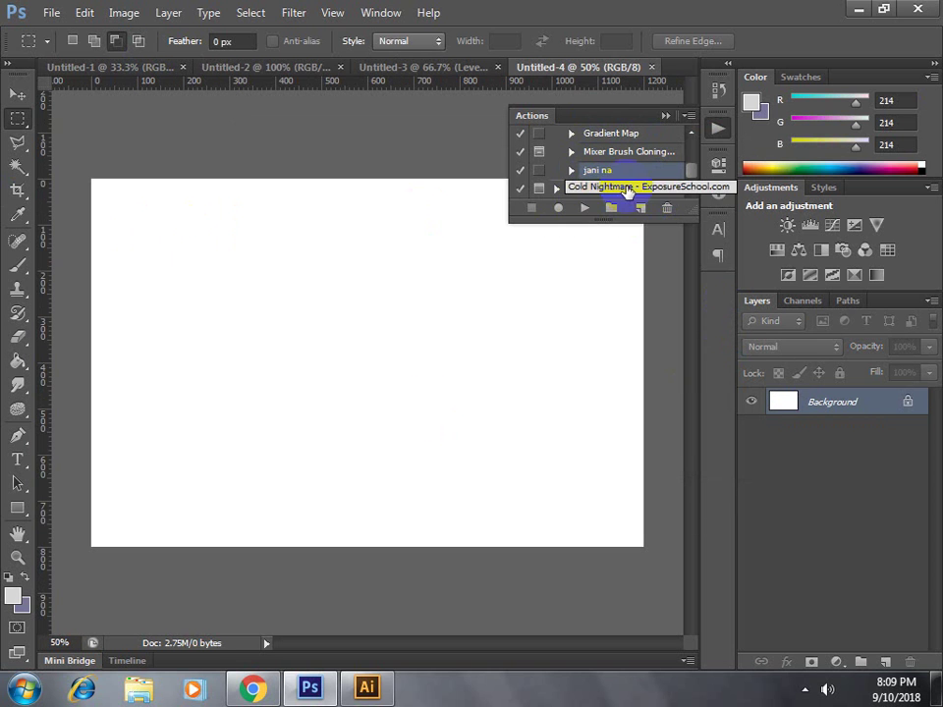
Create a new action named grid in the chosen set and begin recording it.
click(640, 191)
click(639, 210)
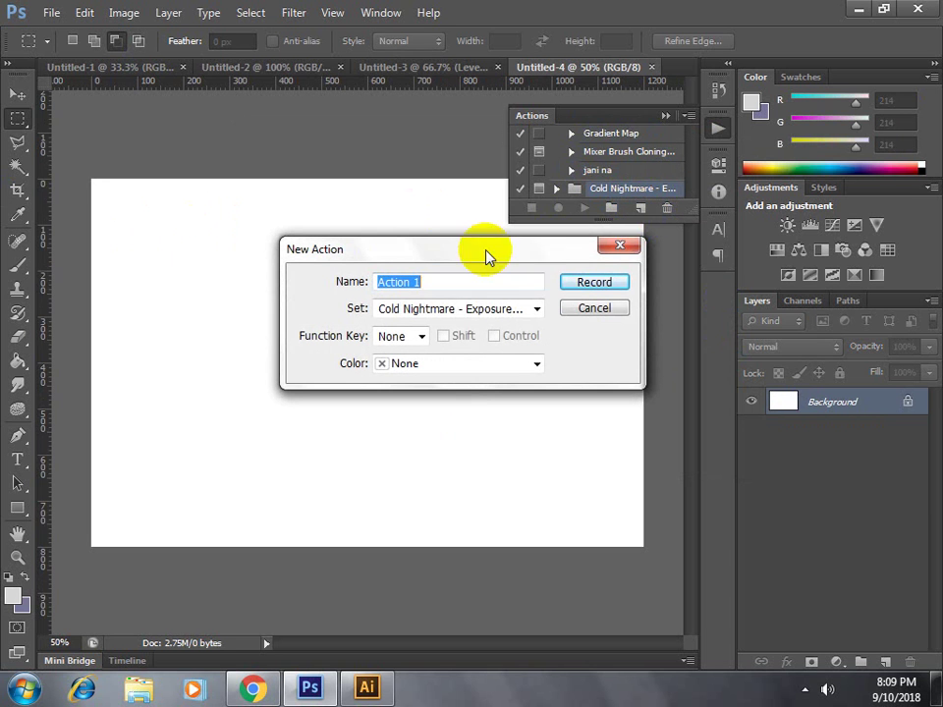
text(g)
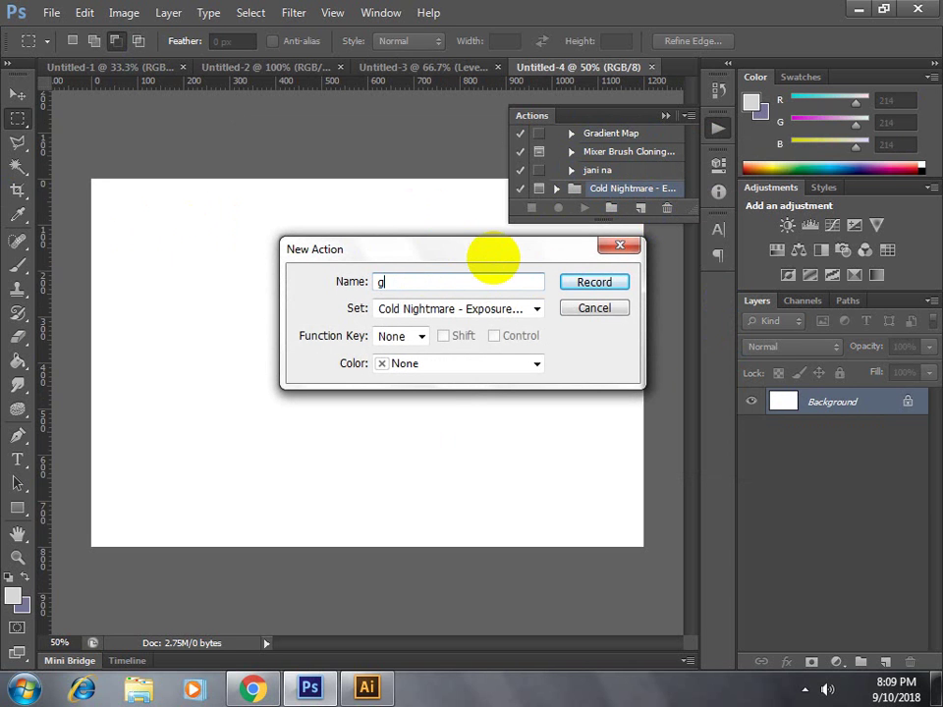
text(rid)
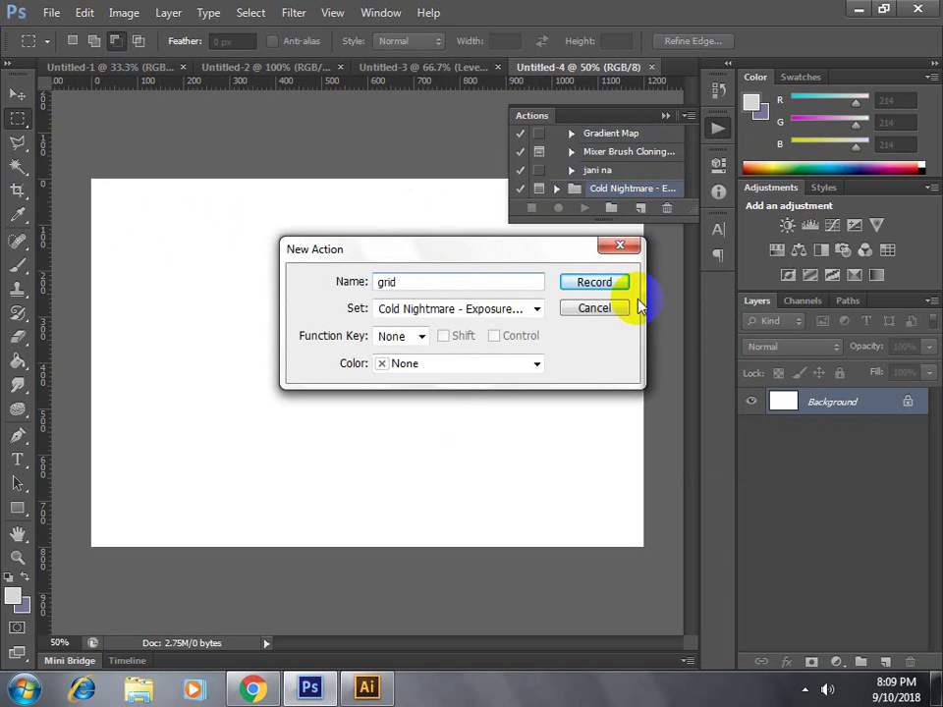
click(537, 308)
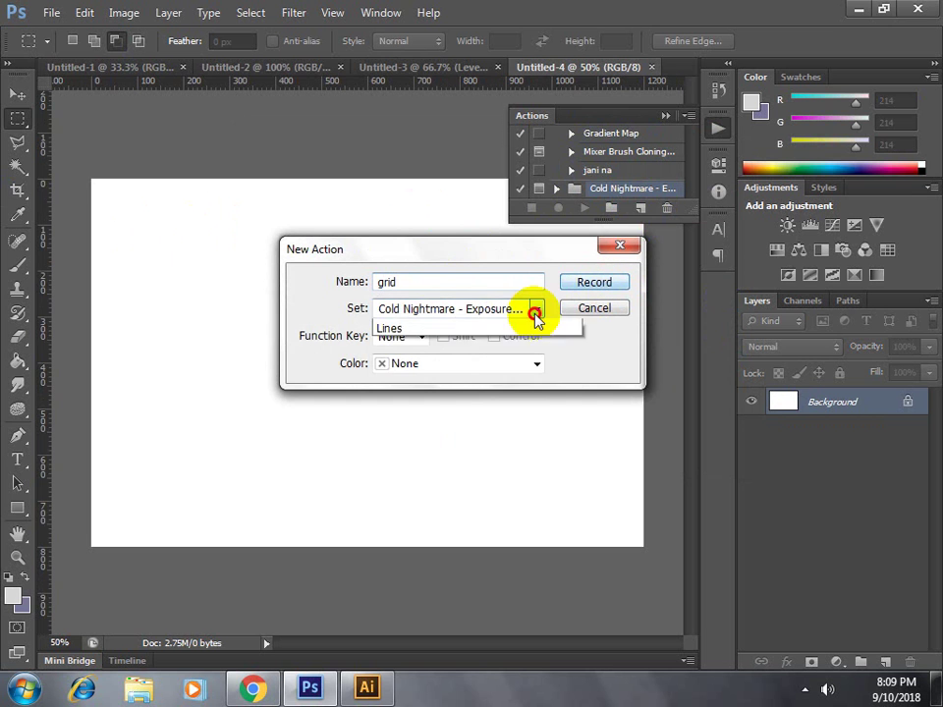
click(504, 324)
click(592, 285)
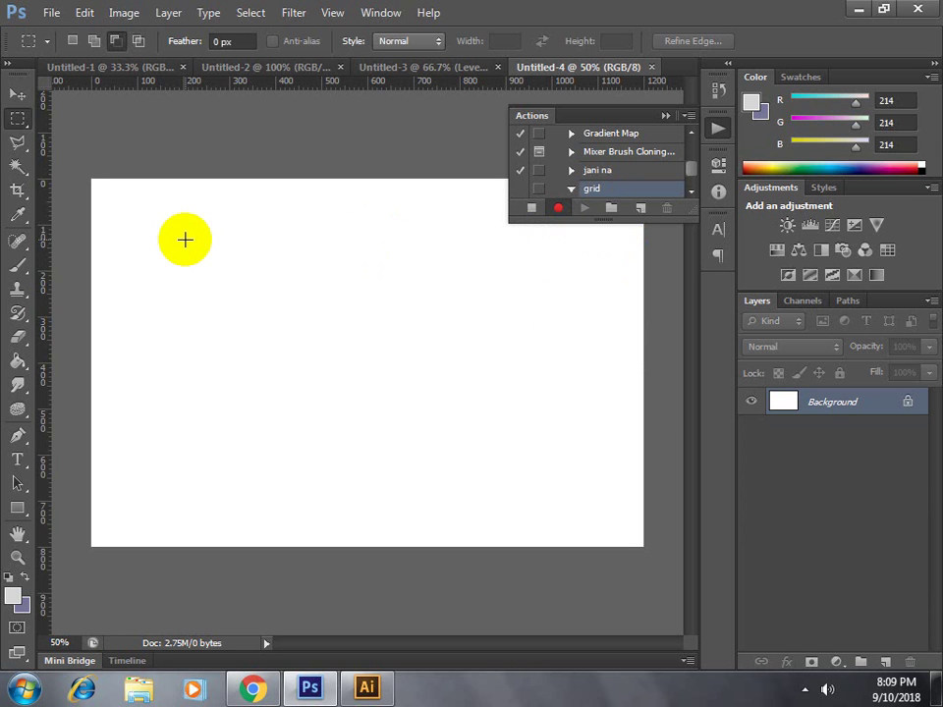
Drag a vertical guide to the left edge and another settled at about 70 px.
click(792, 418)
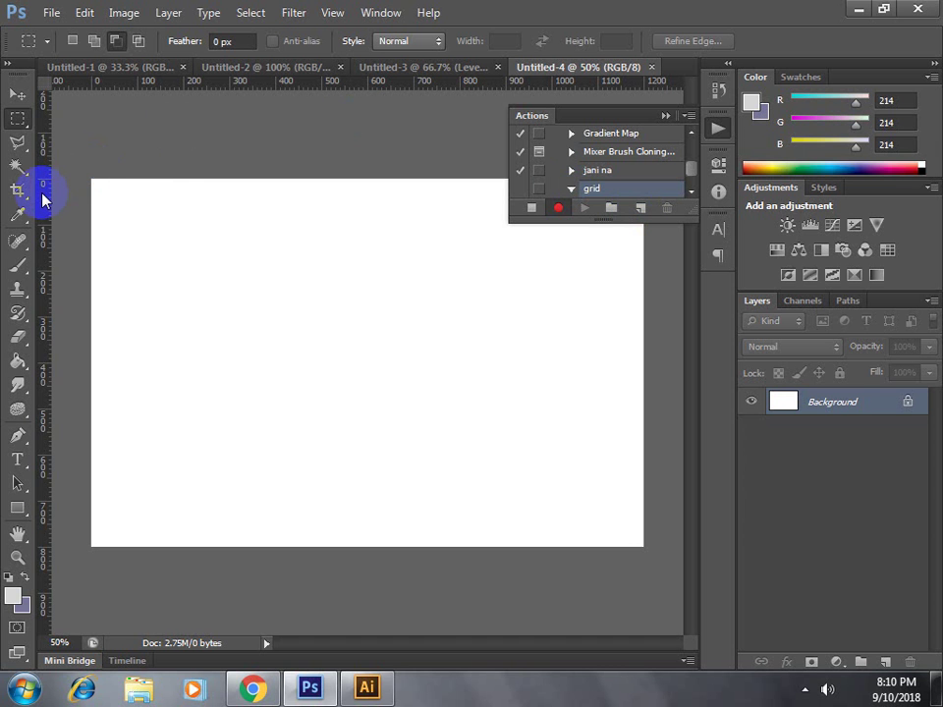
mouse_move(42, 200)
mouse_down()
mouse_move(116, 204)
mouse_move(71, 213)
mouse_move(109, 215)
mouse_up()
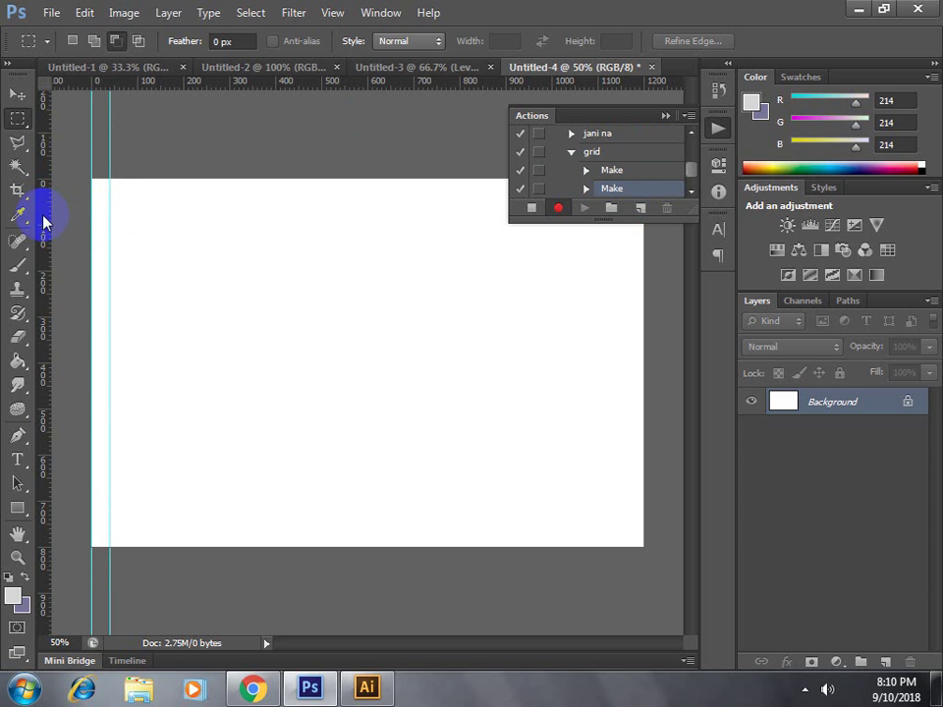
drag(42, 210, 120, 222)
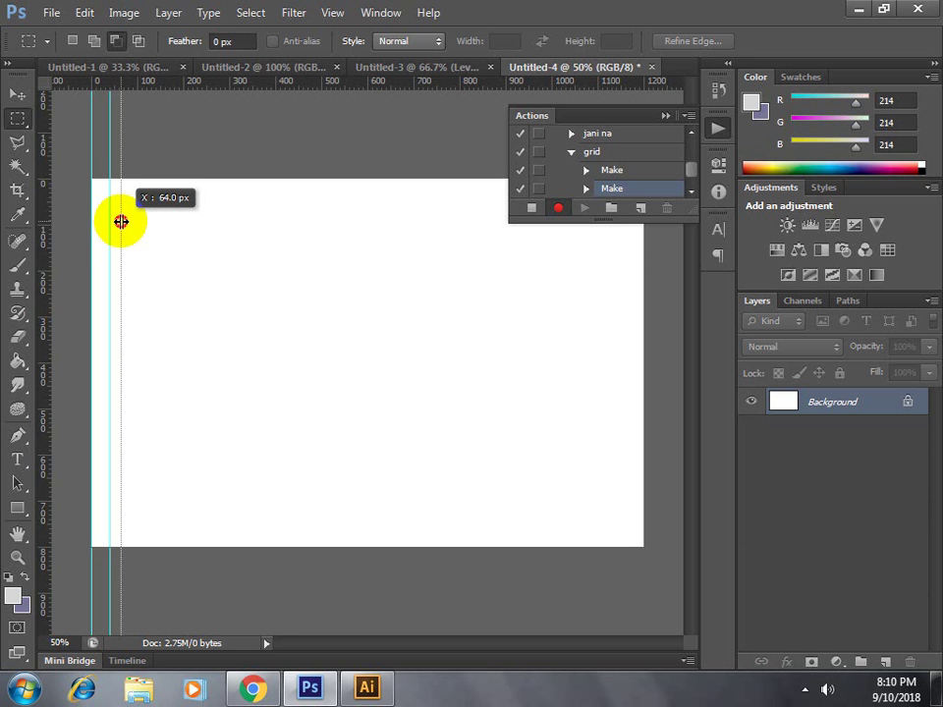
drag(120, 221, 122, 222)
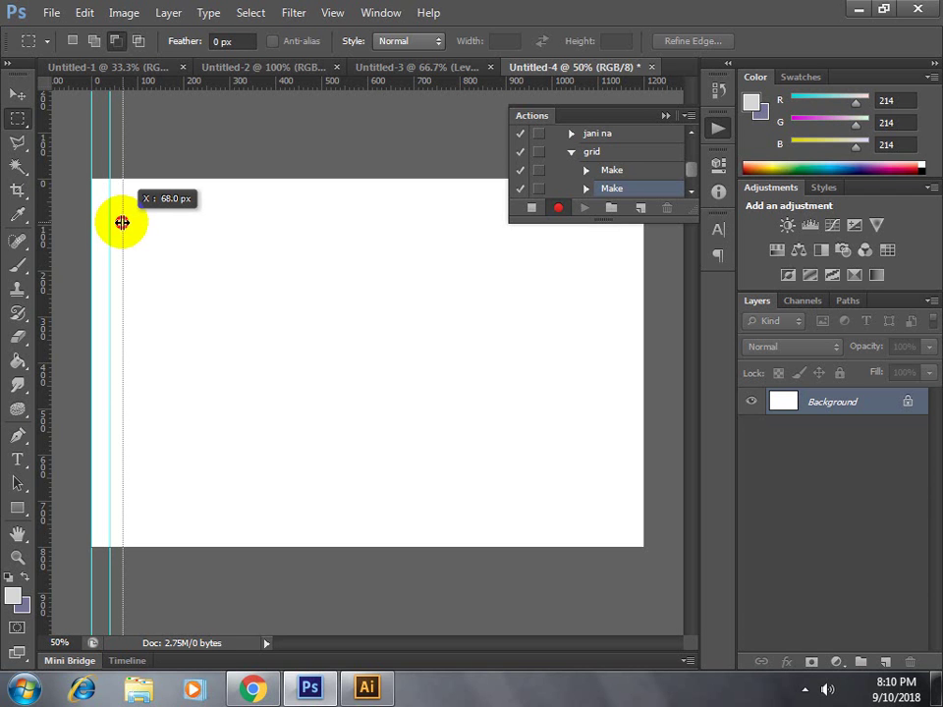
drag(122, 222, 118, 222)
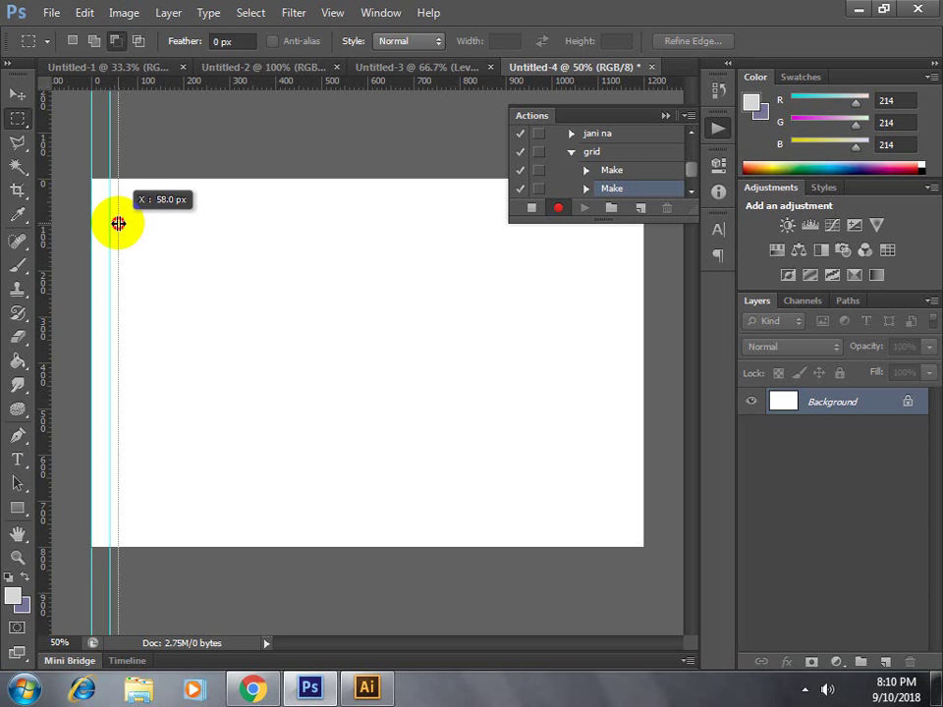
drag(118, 223, 118, 223)
drag(118, 223, 124, 221)
Add further vertical guides near the left edge, at about 146 px and 188 px.
drag(50, 227, 136, 238)
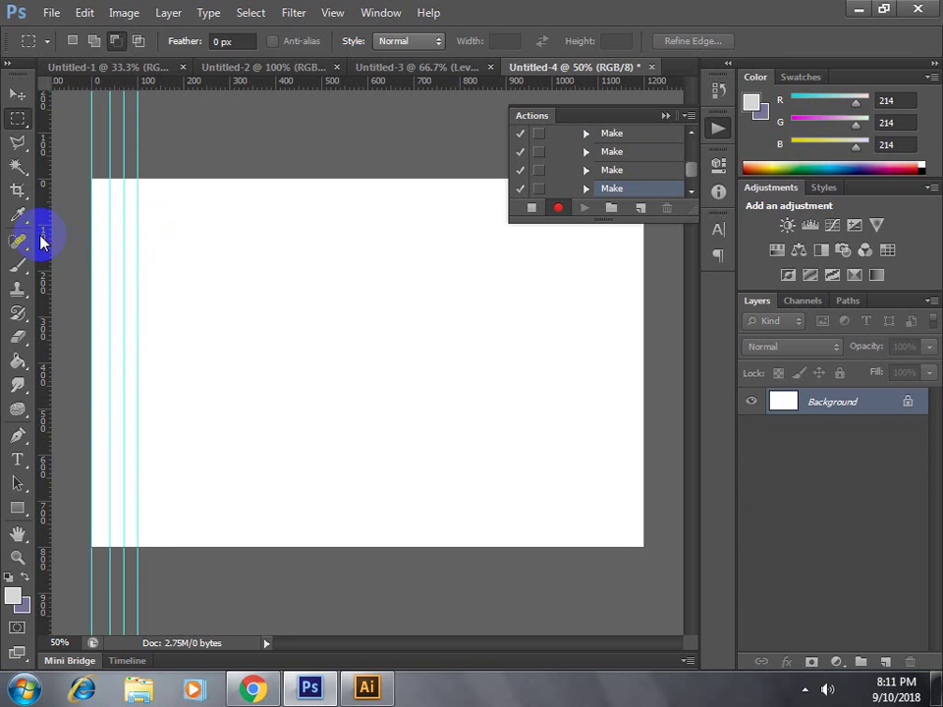
drag(42, 242, 156, 247)
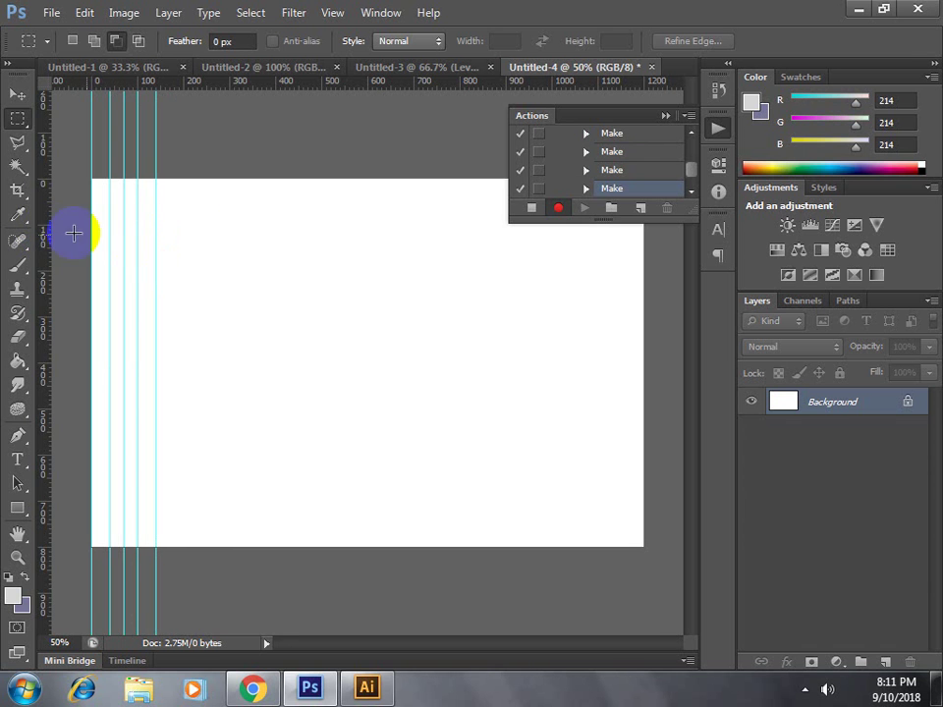
drag(42, 248, 183, 265)
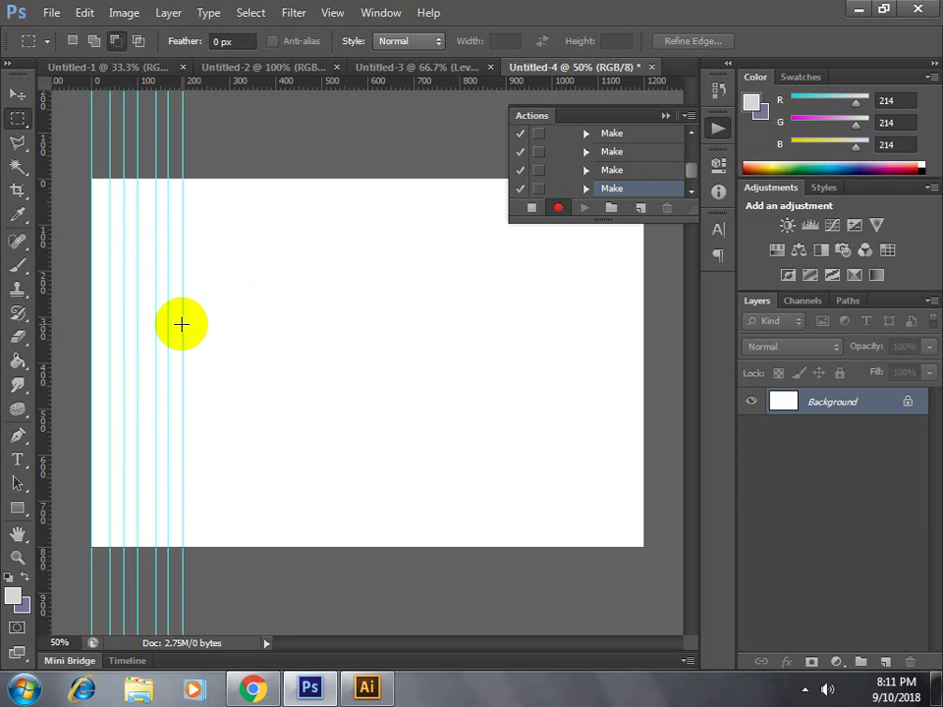
Add one more vertical guide with the Move tool, then stop recording the grid action.
click(19, 93)
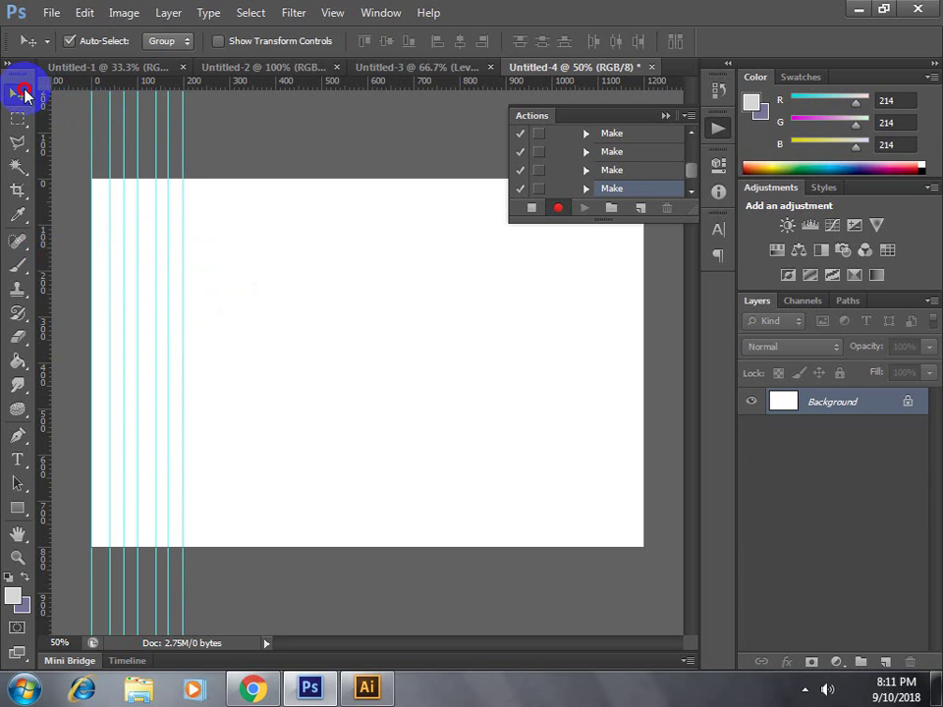
drag(220, 145, 78, 162)
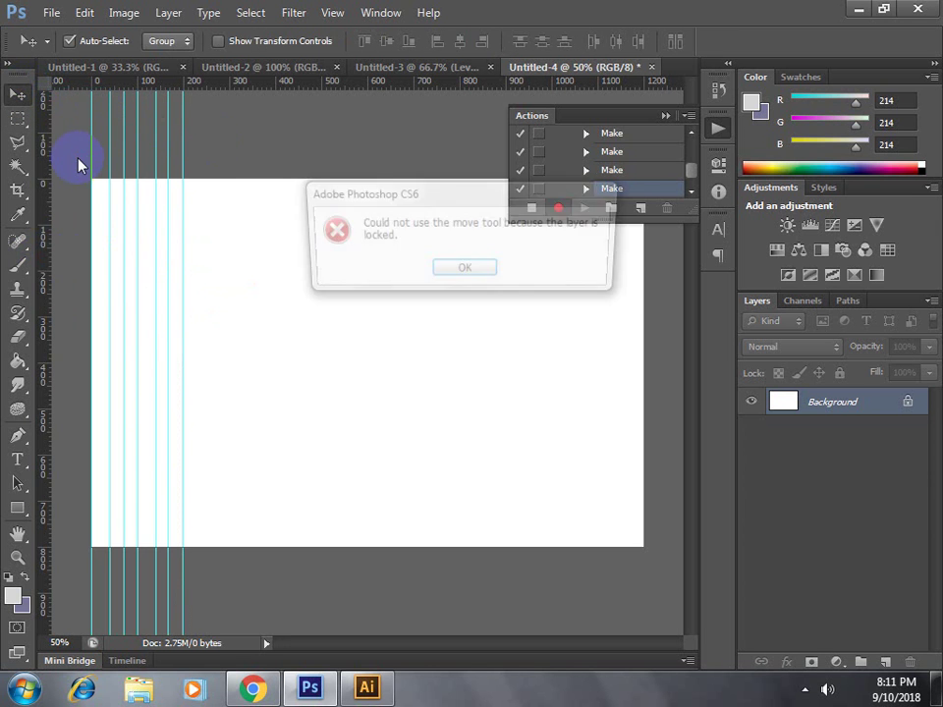
click(474, 280)
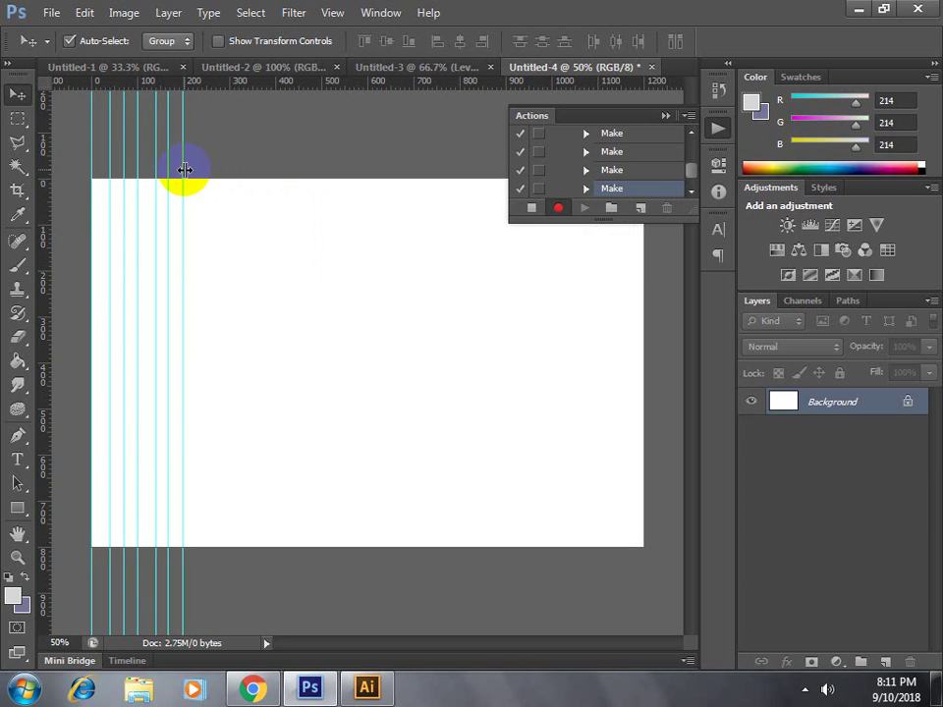
drag(184, 168, 225, 181)
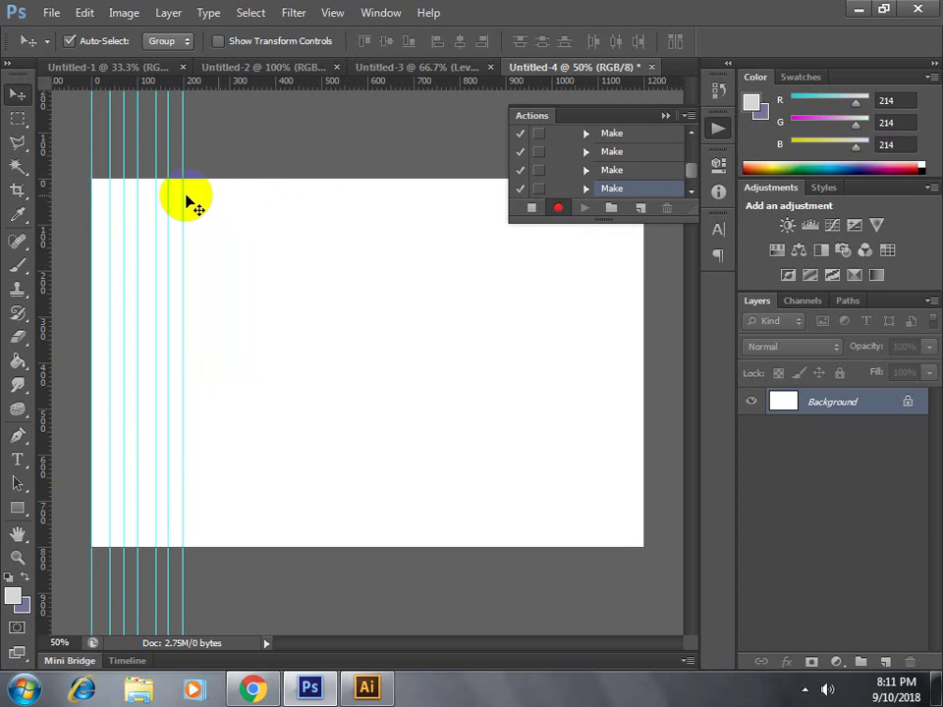
click(529, 209)
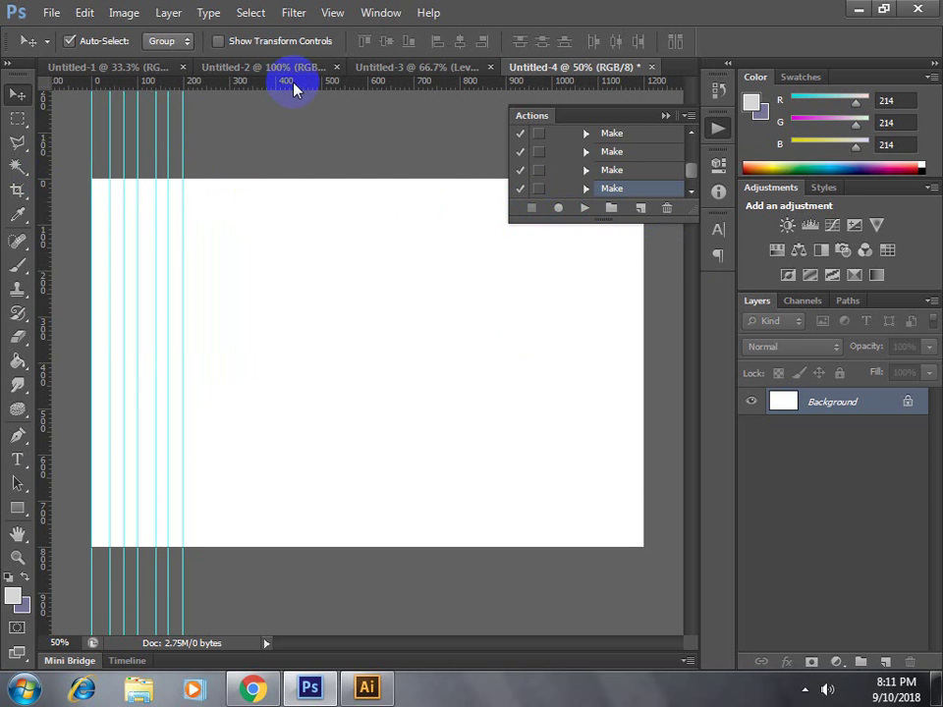
Create a new blank document 1300 px wide by 900 px high.
key(ctrl+n)
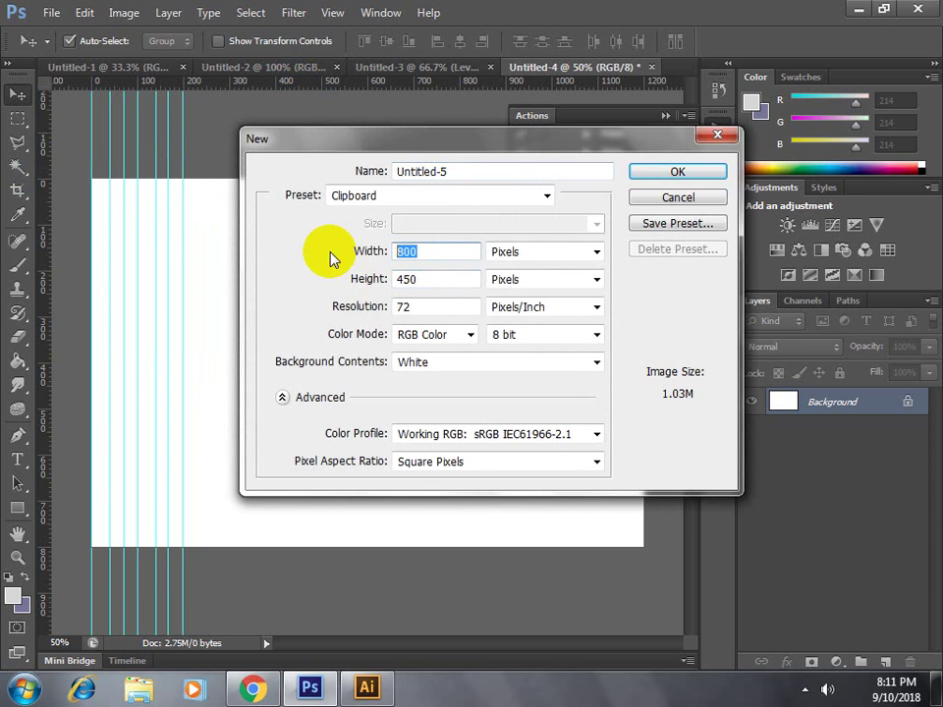
text(1300)
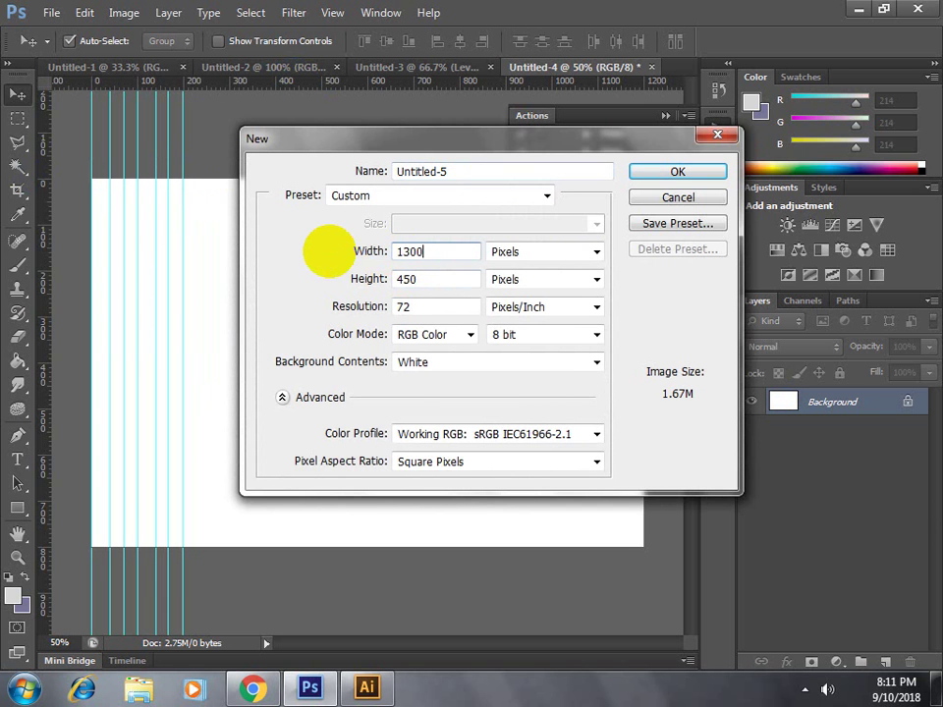
double_click(448, 281)
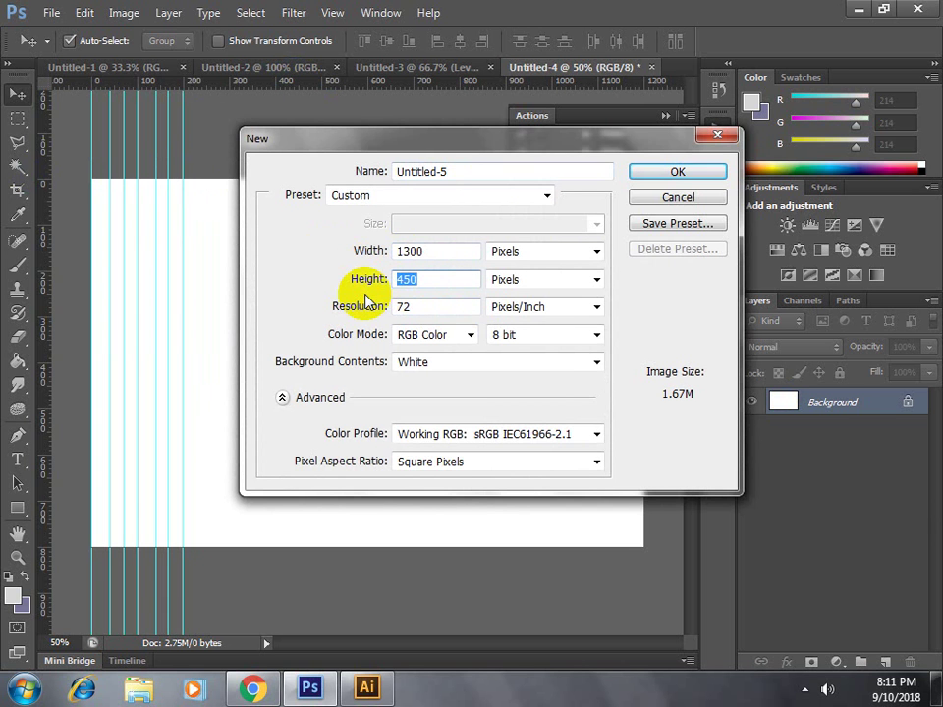
text(900)
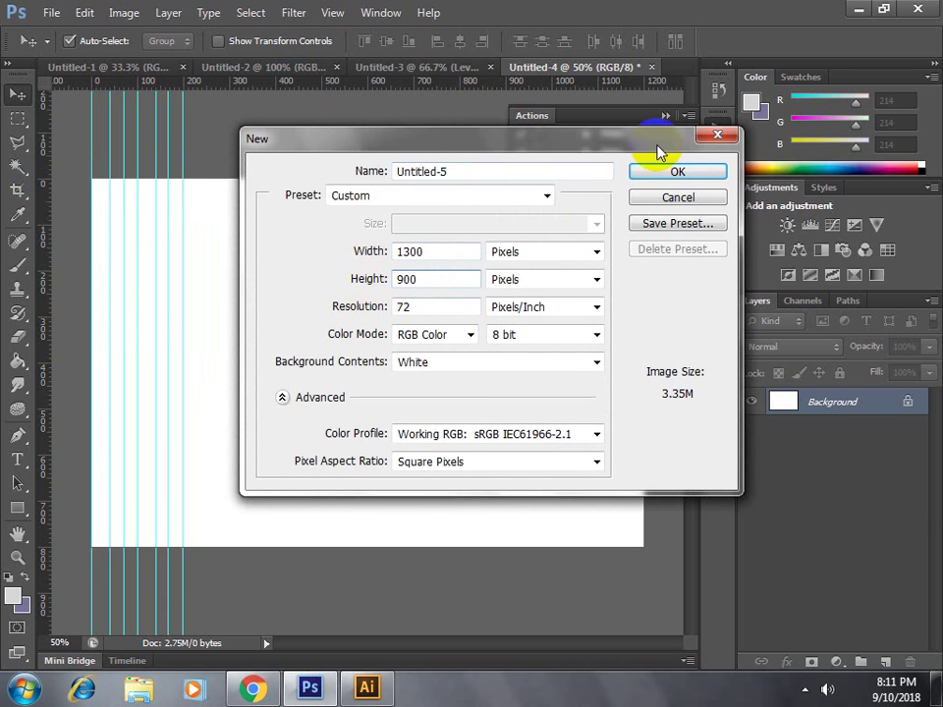
click(682, 172)
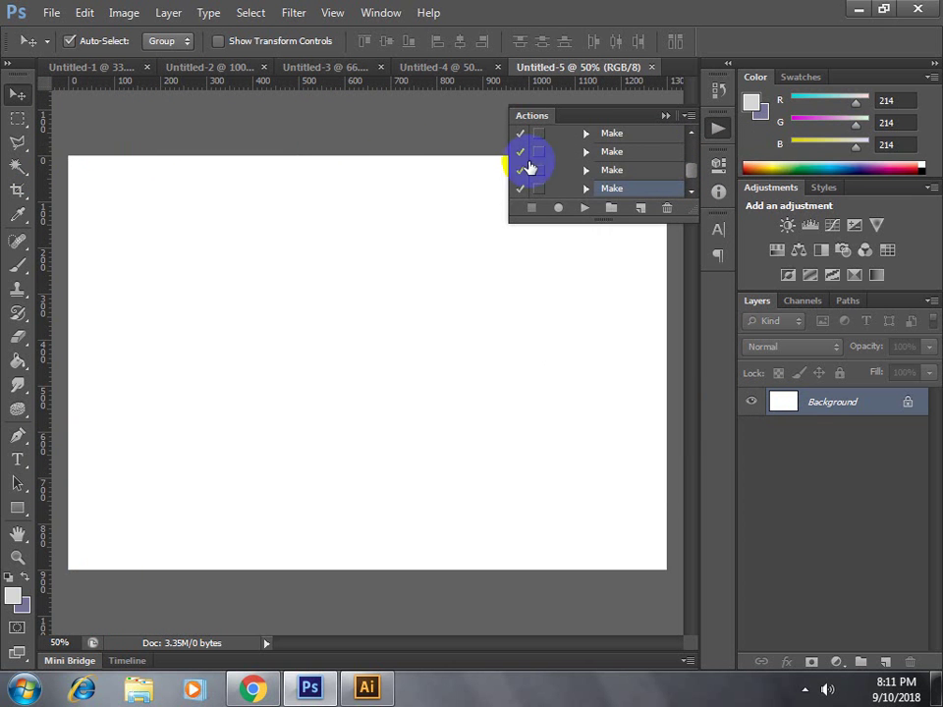
Play the grid action on Untitled-5, then dismiss the locked-layer alert when grabbing a guide.
click(599, 207)
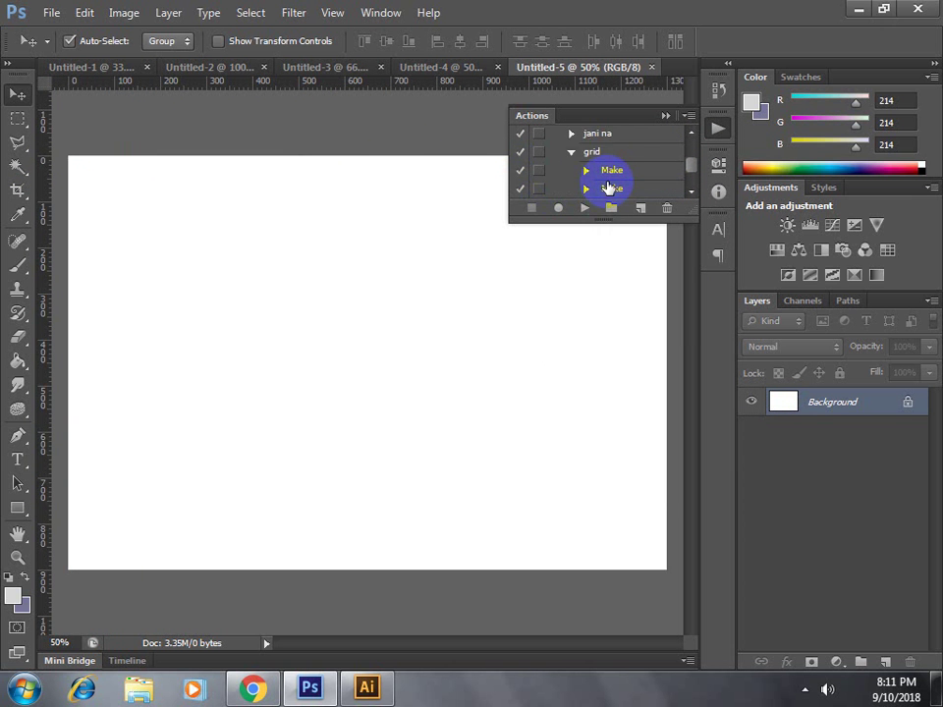
click(585, 208)
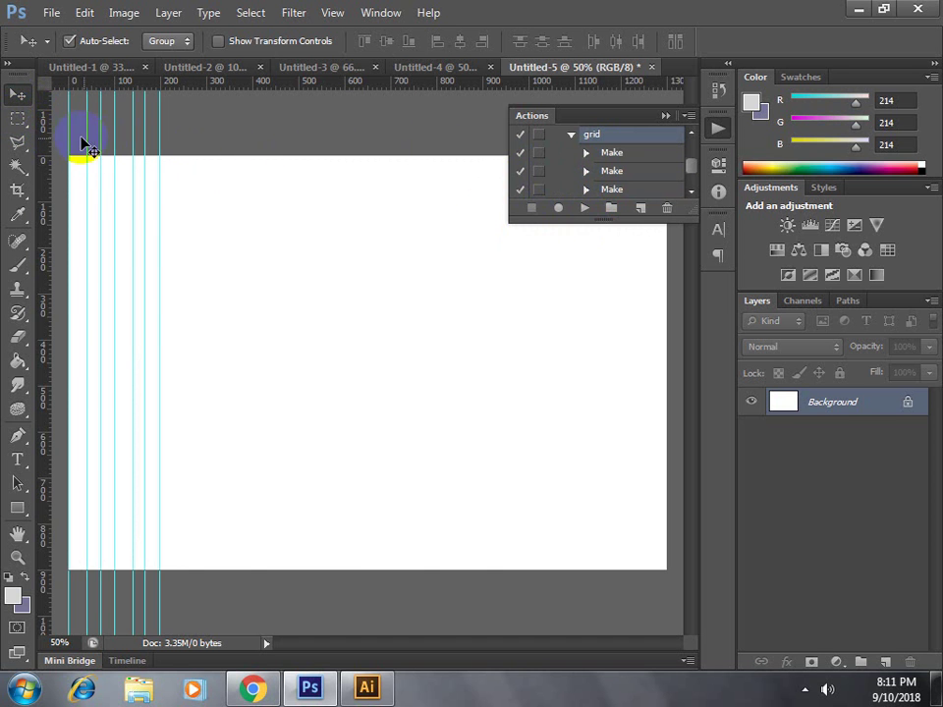
click(128, 229)
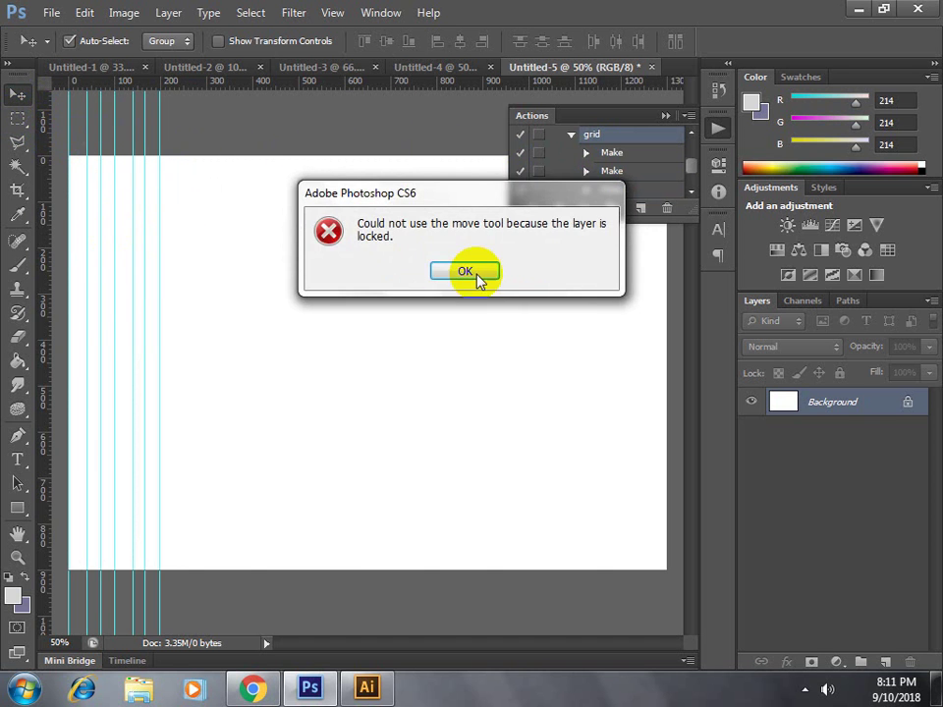
click(476, 276)
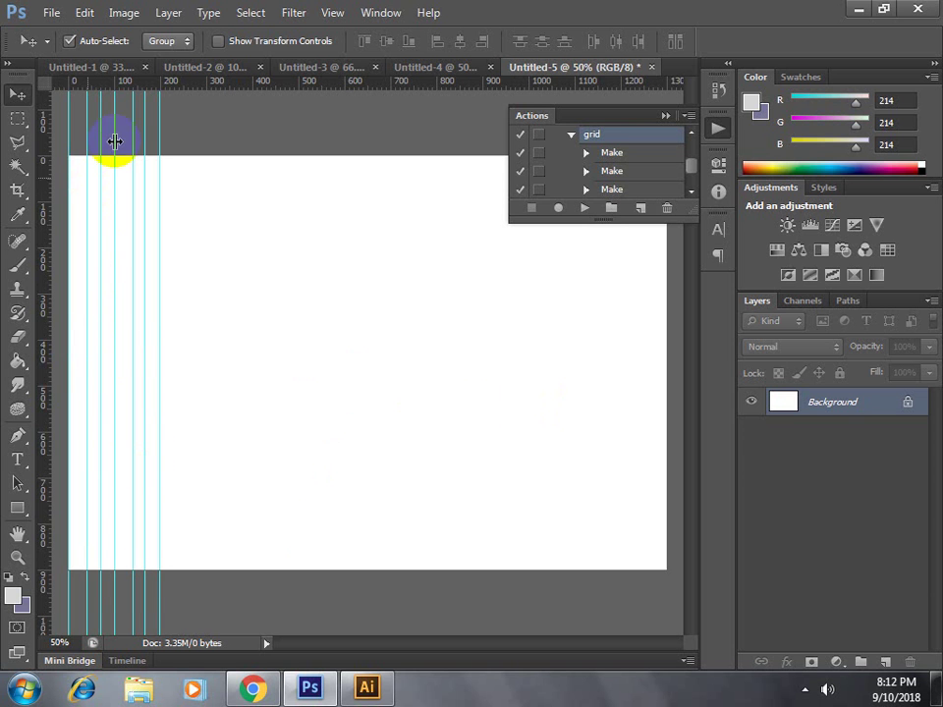
Replay the grid action's guides, collapse its recorded steps, and show the Actions flyout menu.
click(587, 205)
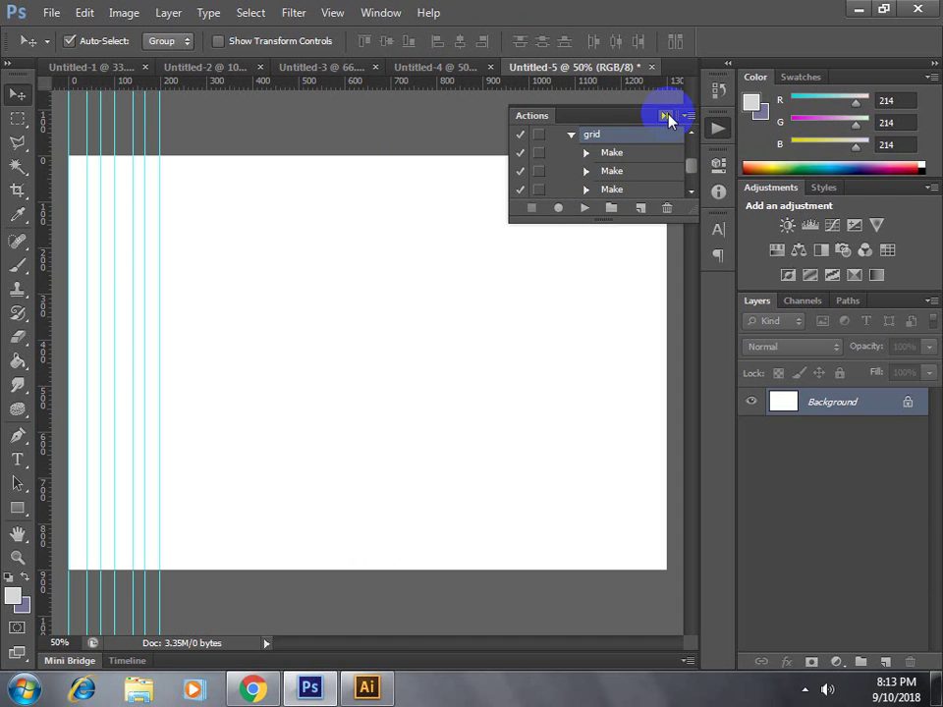
click(570, 135)
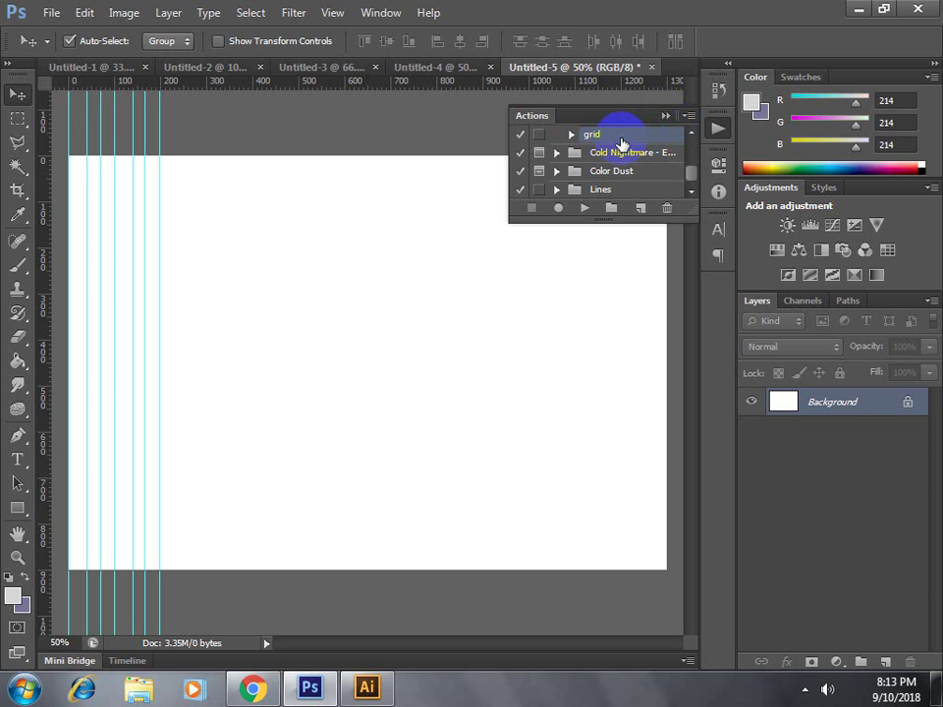
scroll(621, 143, up, 1)
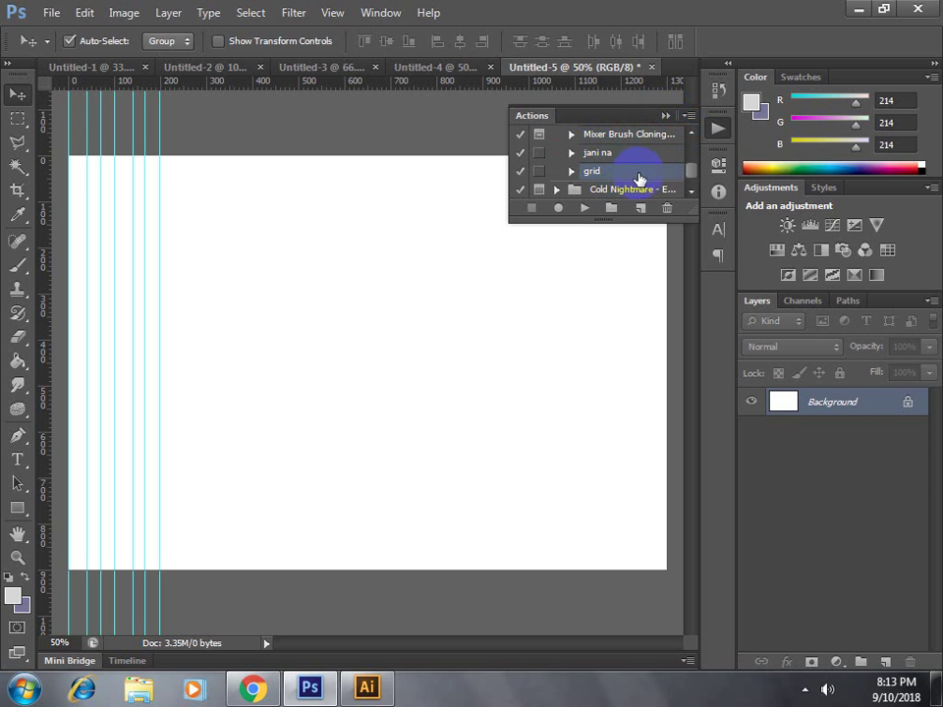
click(587, 208)
click(693, 118)
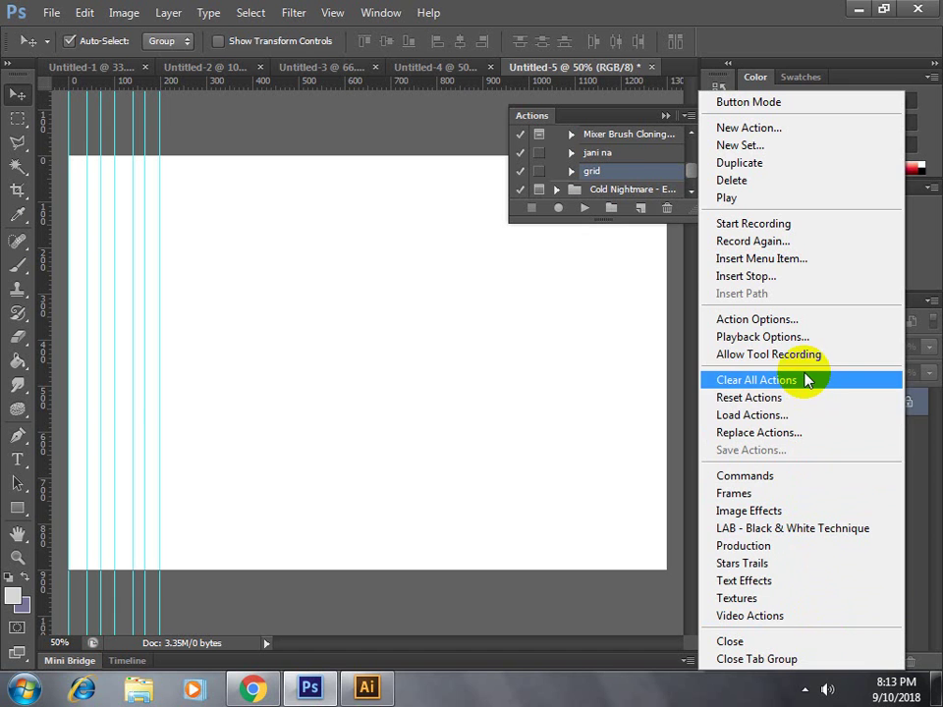
click(621, 175)
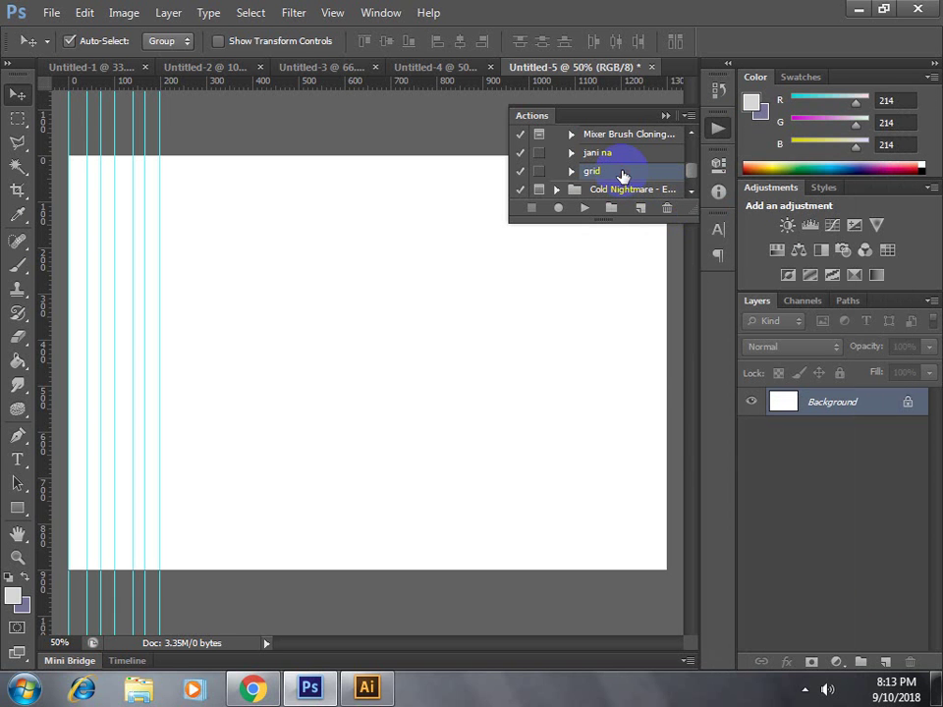
double_click(621, 175)
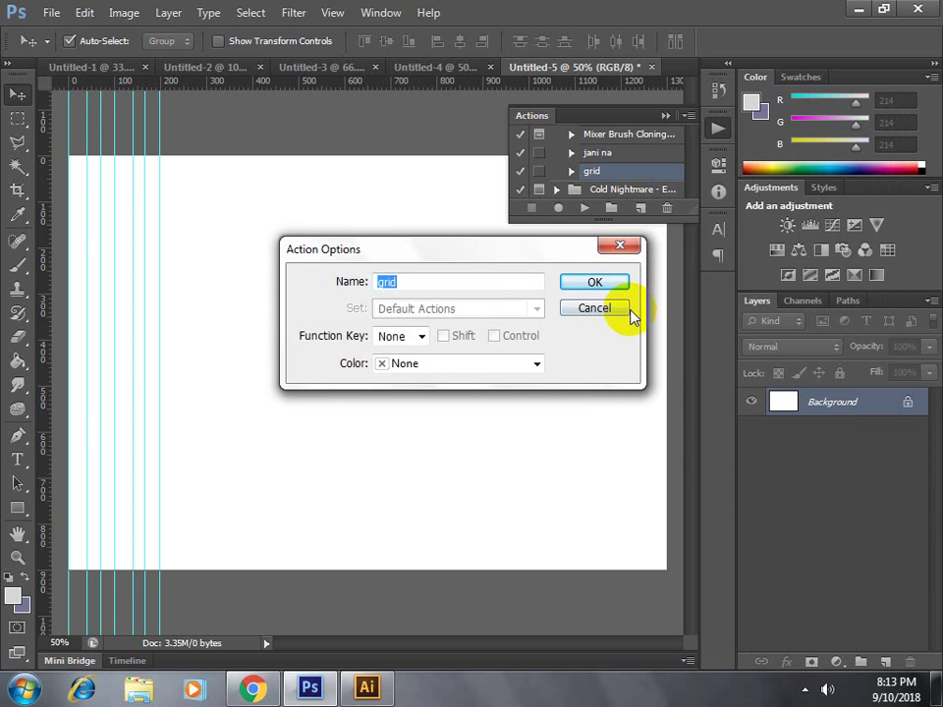
click(420, 336)
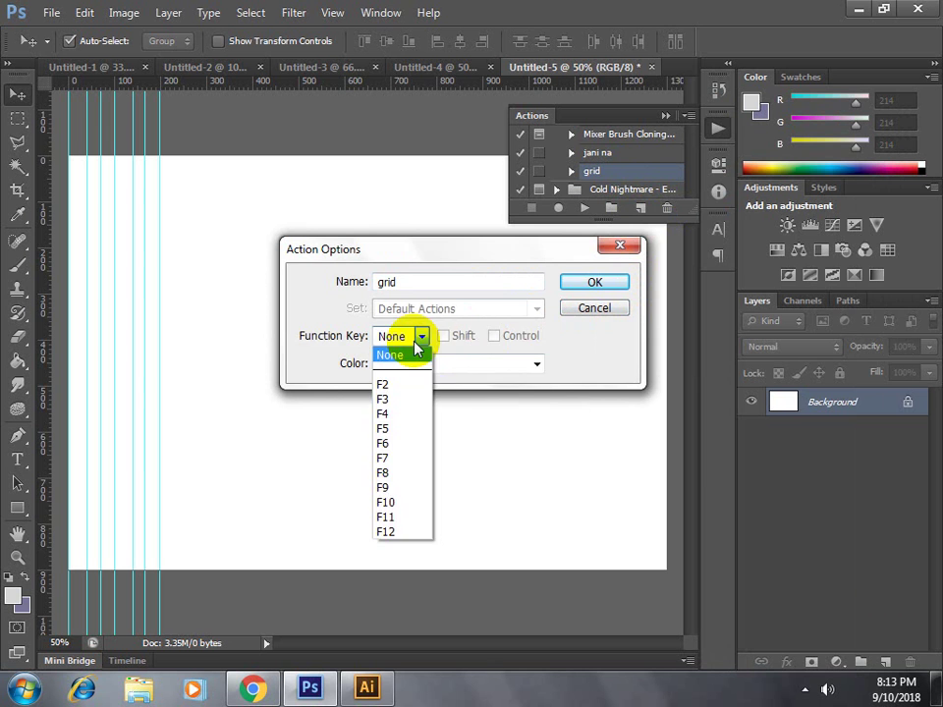
click(530, 365)
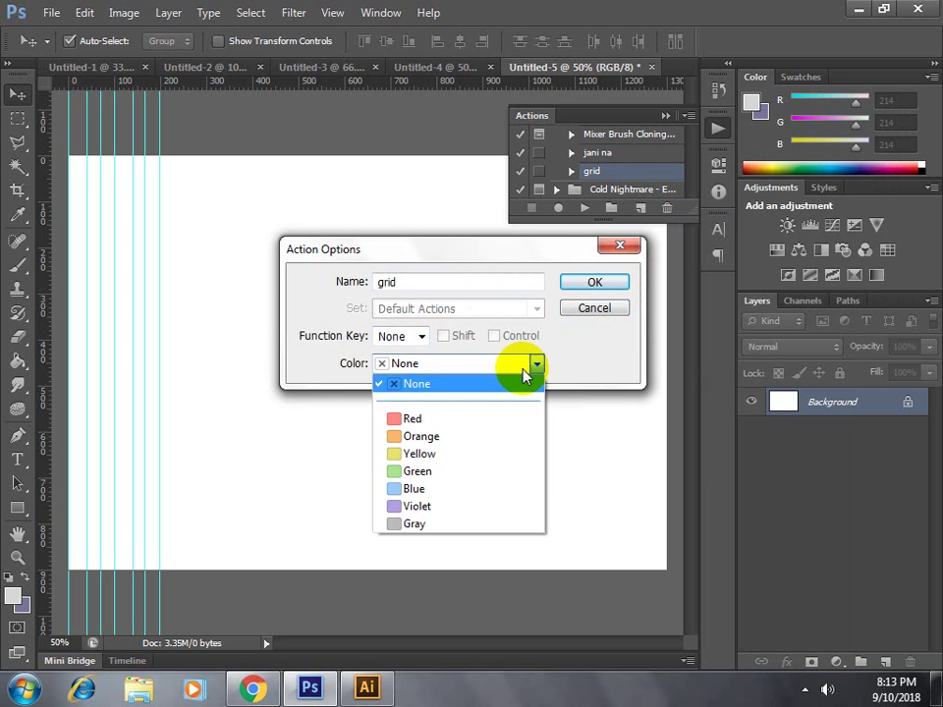
click(603, 321)
double_click(627, 174)
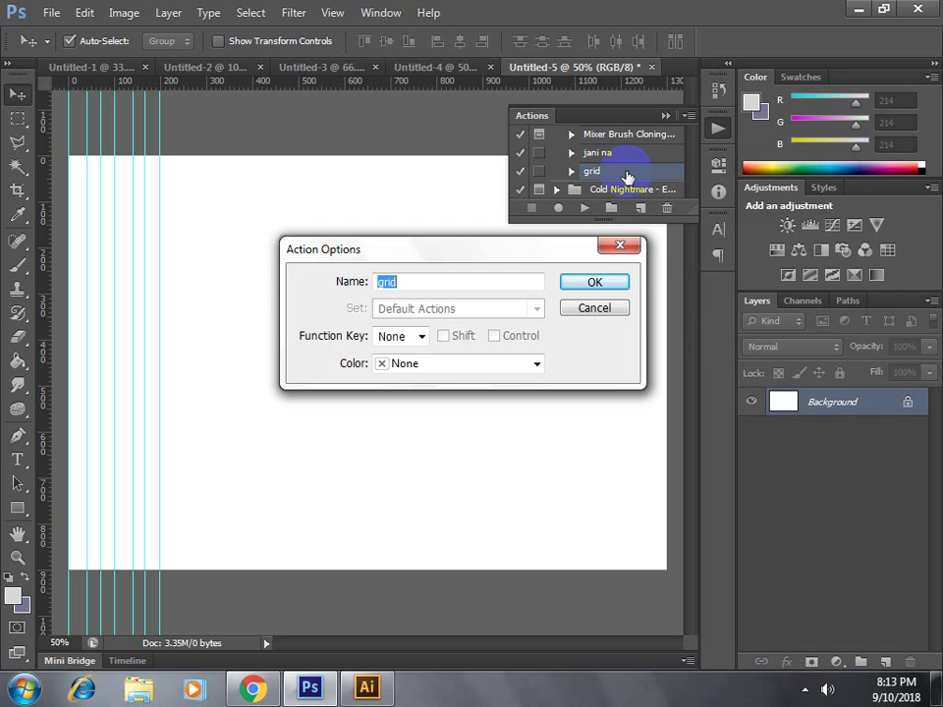
click(628, 255)
click(690, 119)
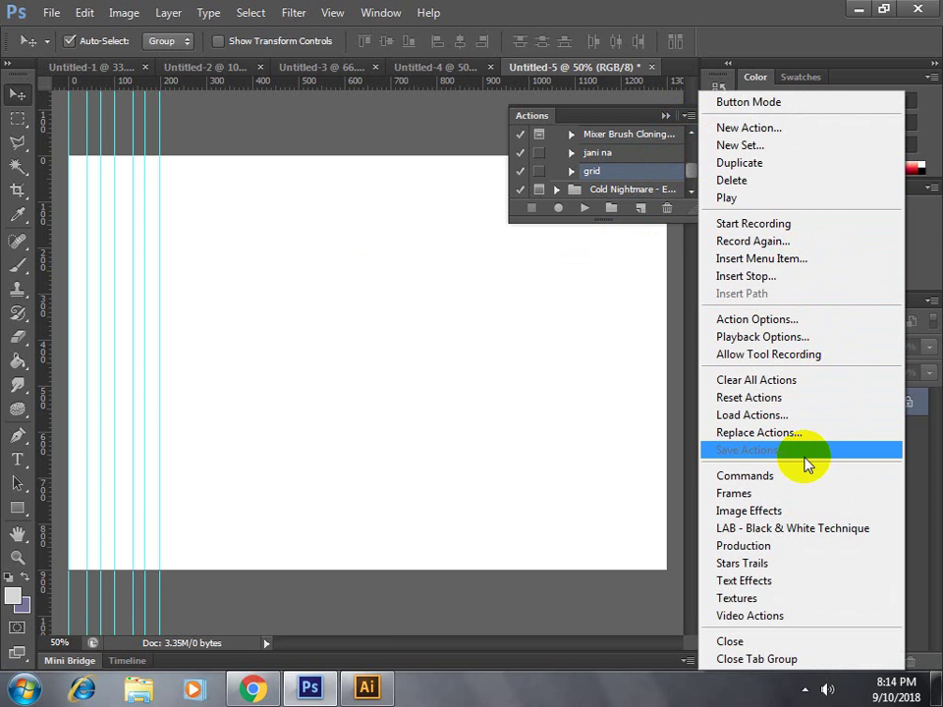
click(632, 190)
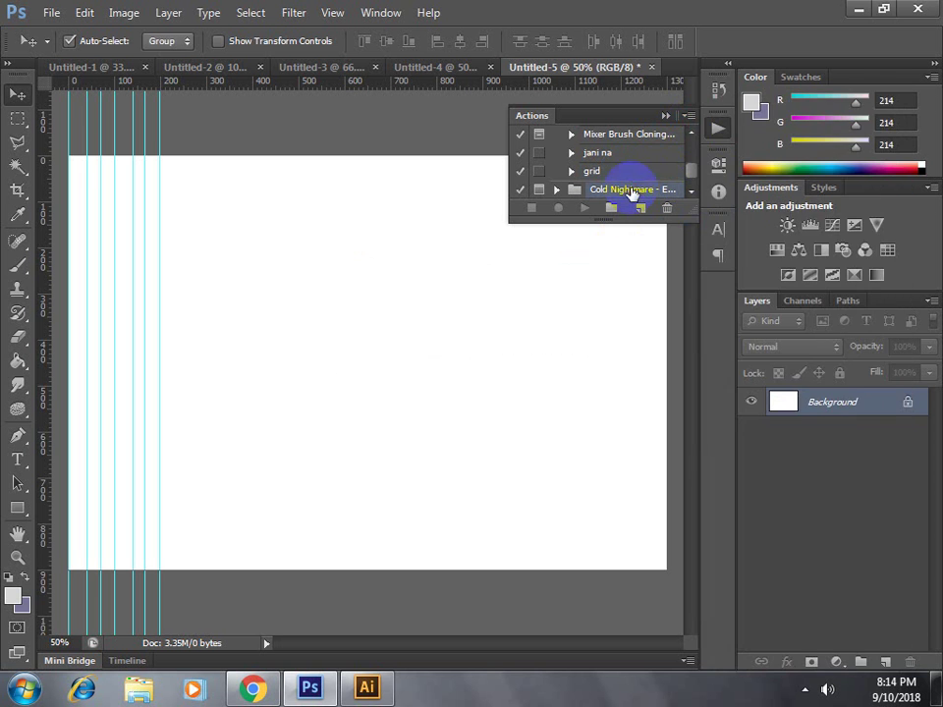
click(688, 117)
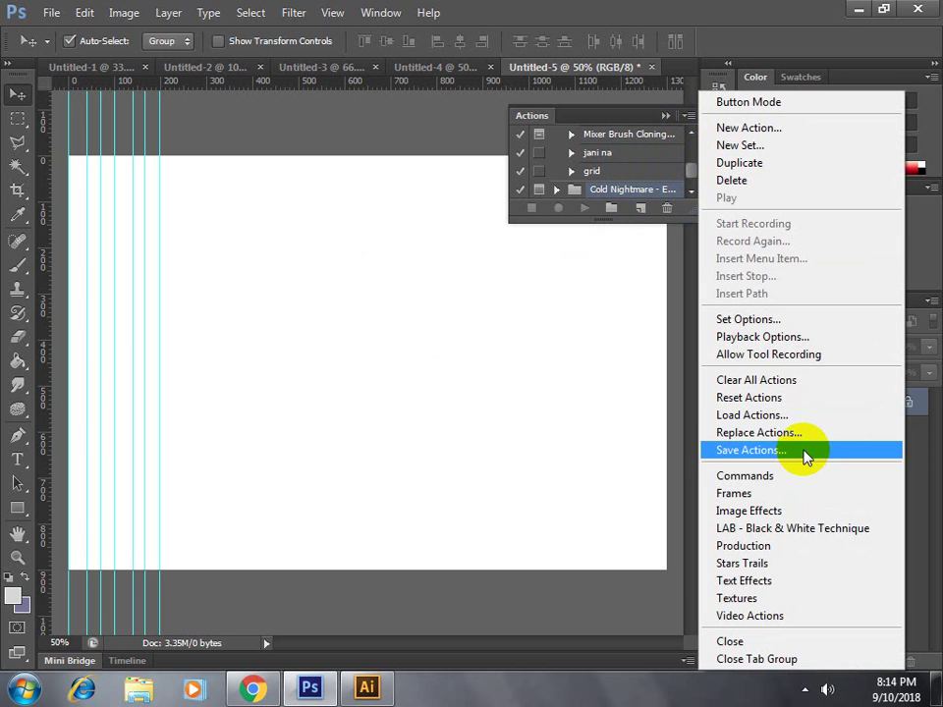
click(804, 452)
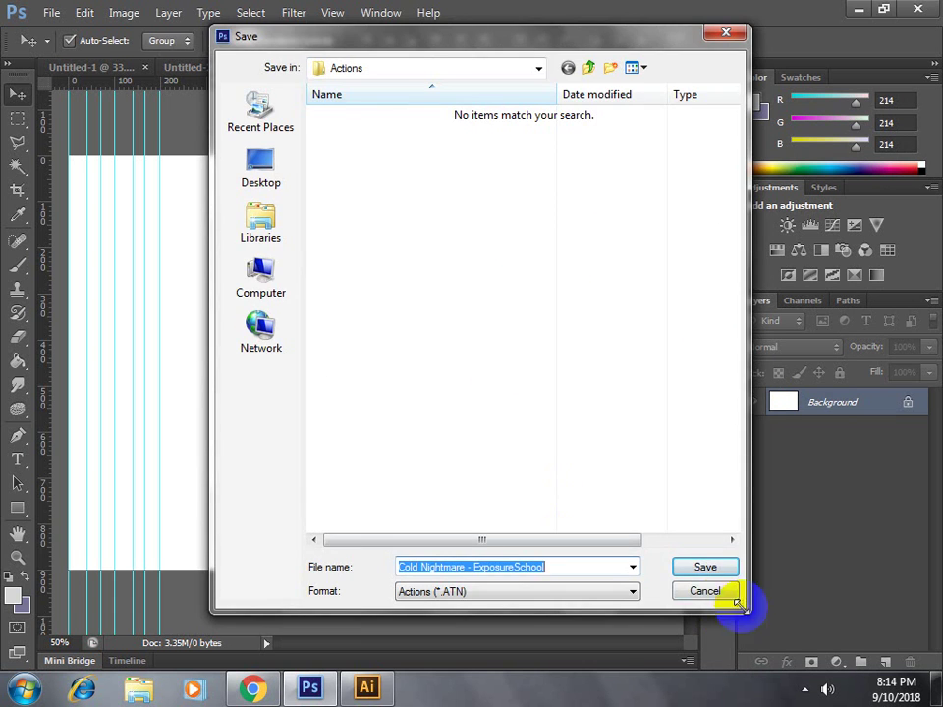
click(727, 592)
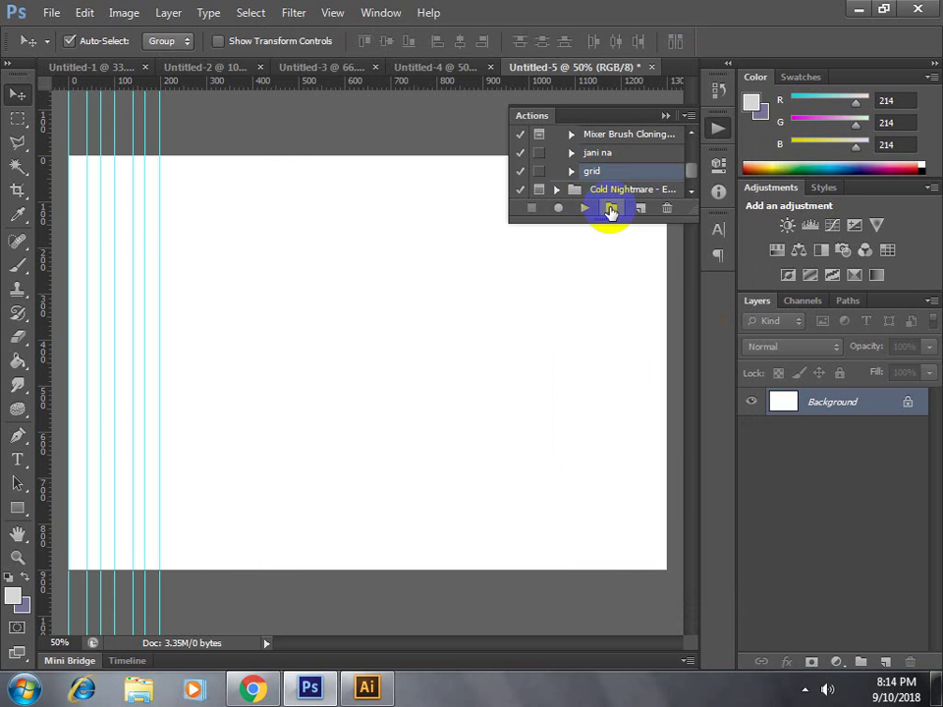
Create a new action set named Set 1 and move the grid action into it.
click(610, 210)
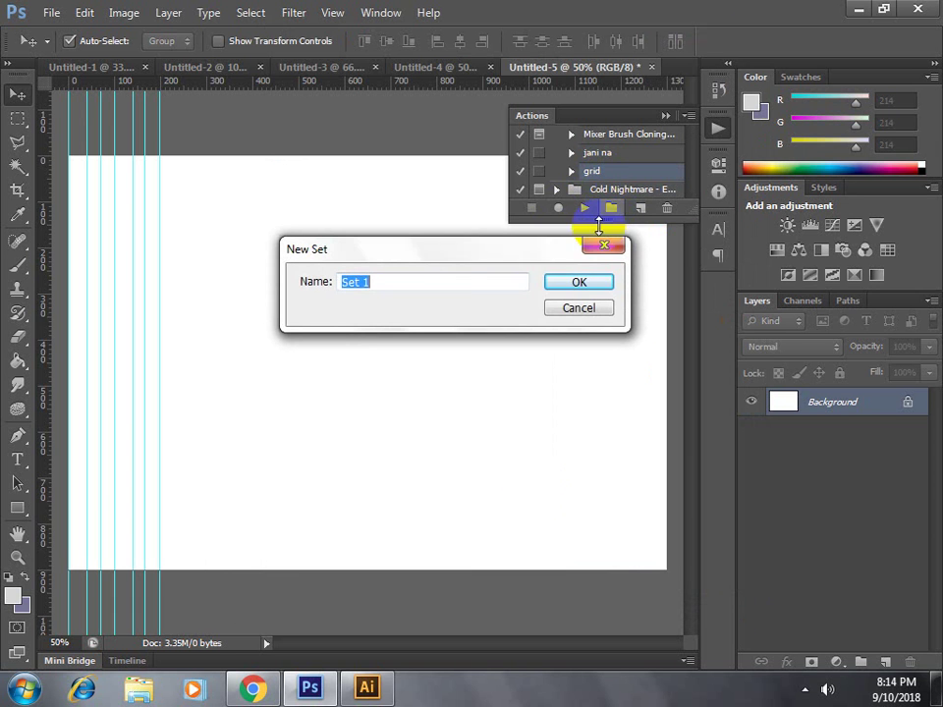
click(580, 283)
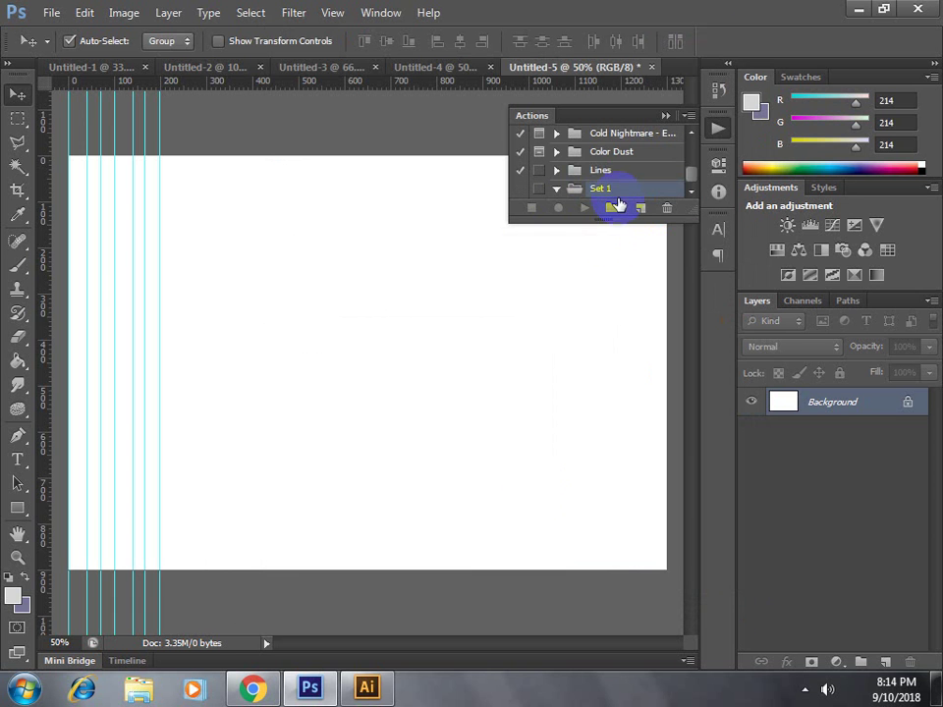
scroll(627, 185, up, 3)
scroll(621, 178, down, 1)
drag(620, 178, 643, 182)
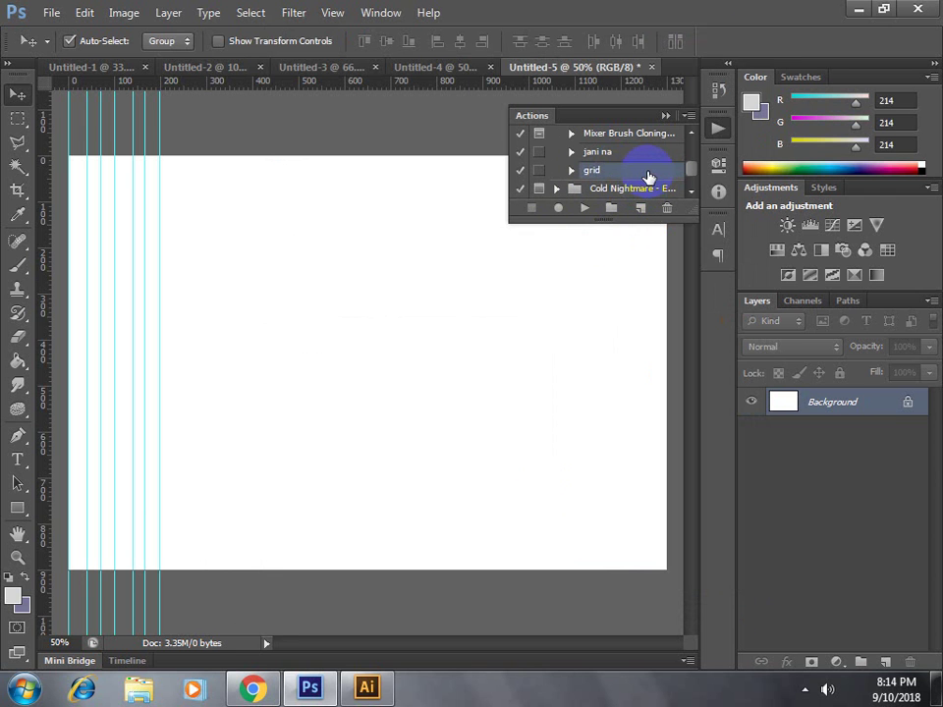
drag(644, 182, 691, 181)
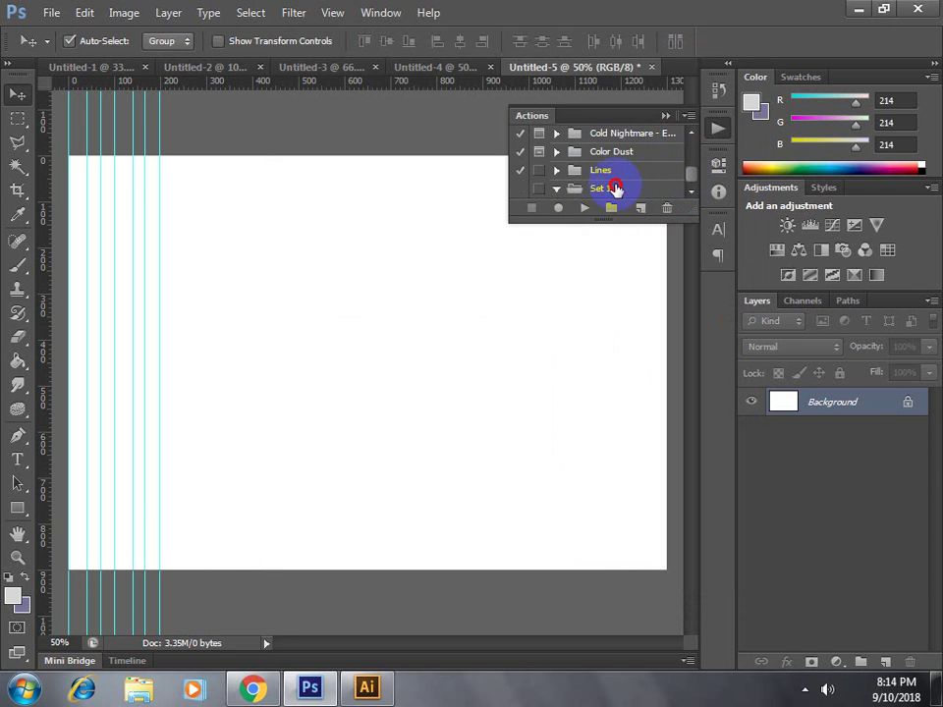
drag(615, 189, 632, 143)
scroll(642, 182, up, 2)
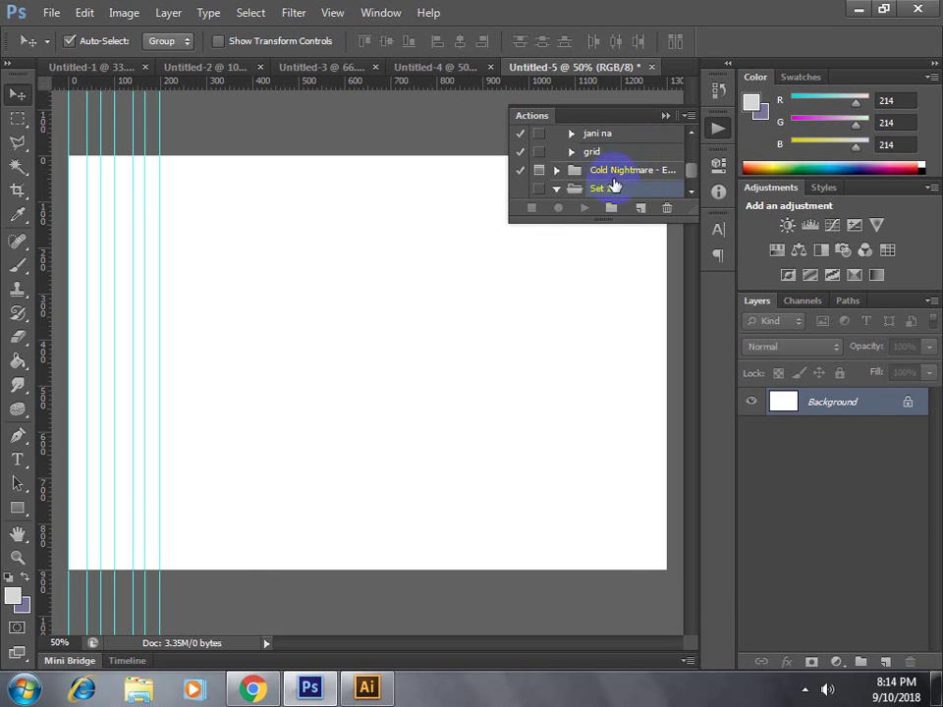
drag(618, 159, 610, 197)
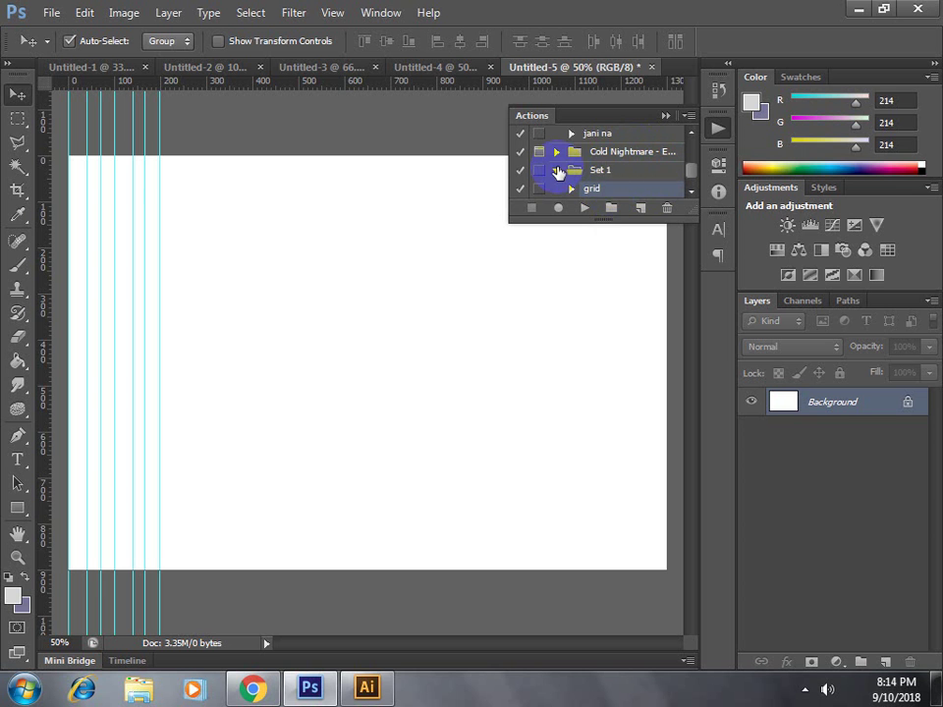
click(557, 171)
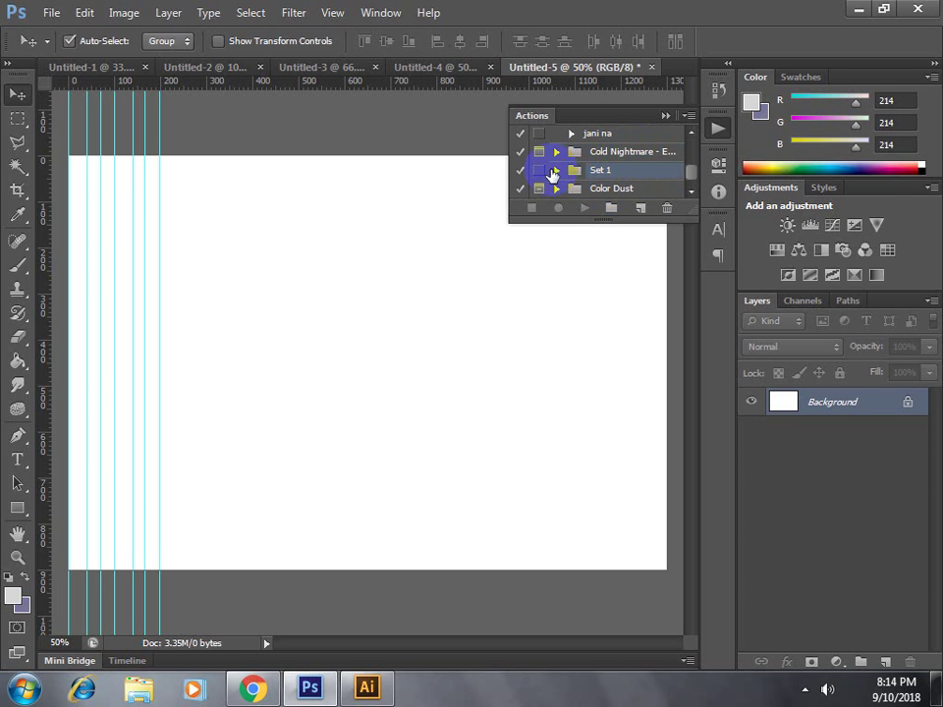
click(556, 171)
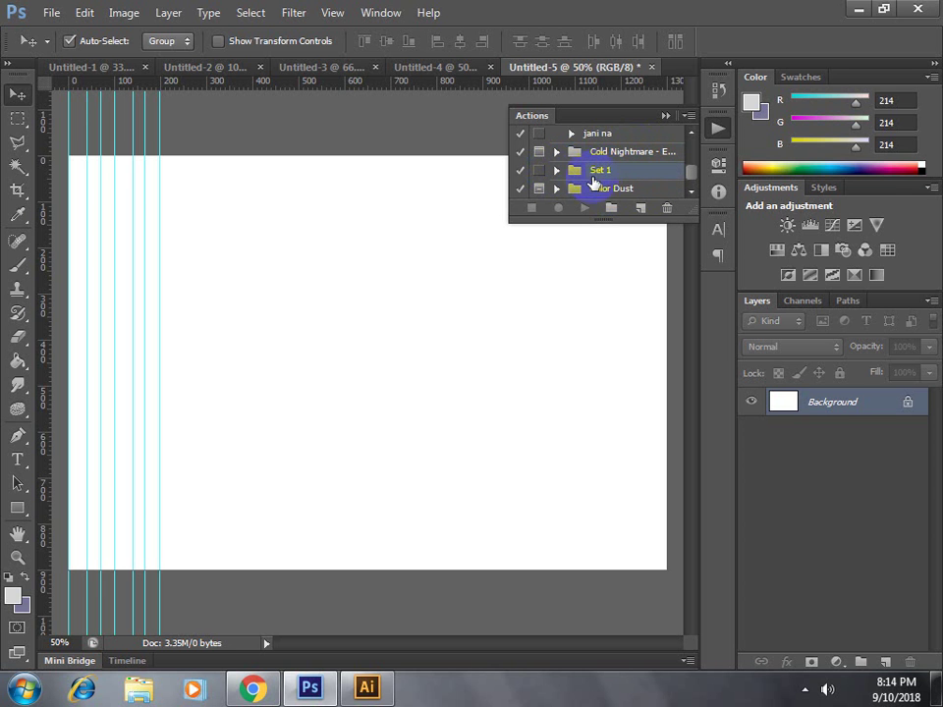
Save Set 1 to the Desktop as an ATN file.
double_click(596, 171)
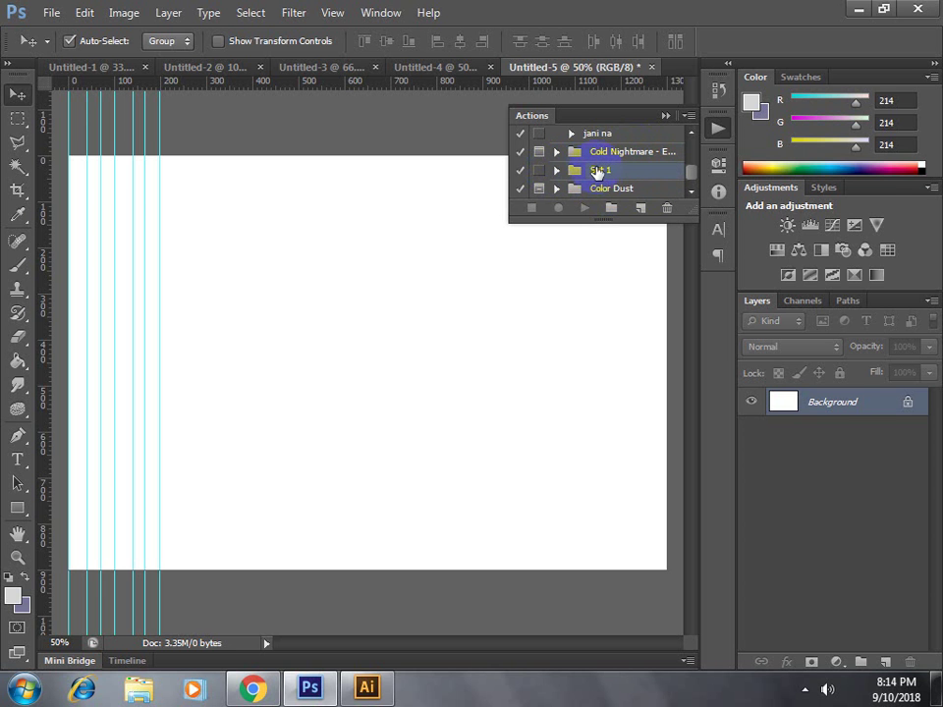
click(690, 116)
click(744, 450)
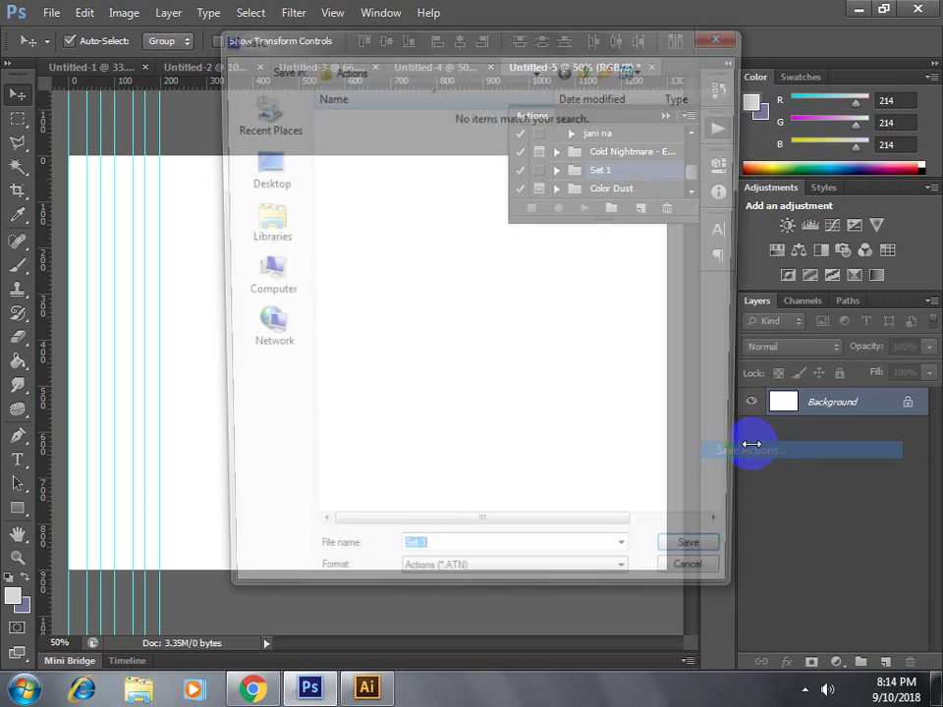
click(260, 183)
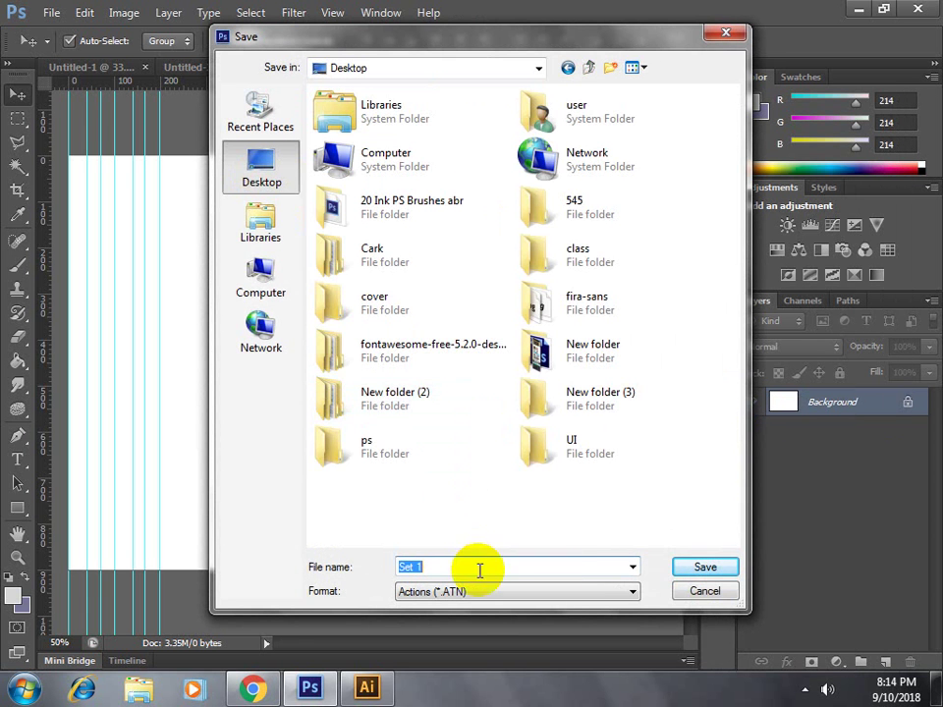
click(727, 568)
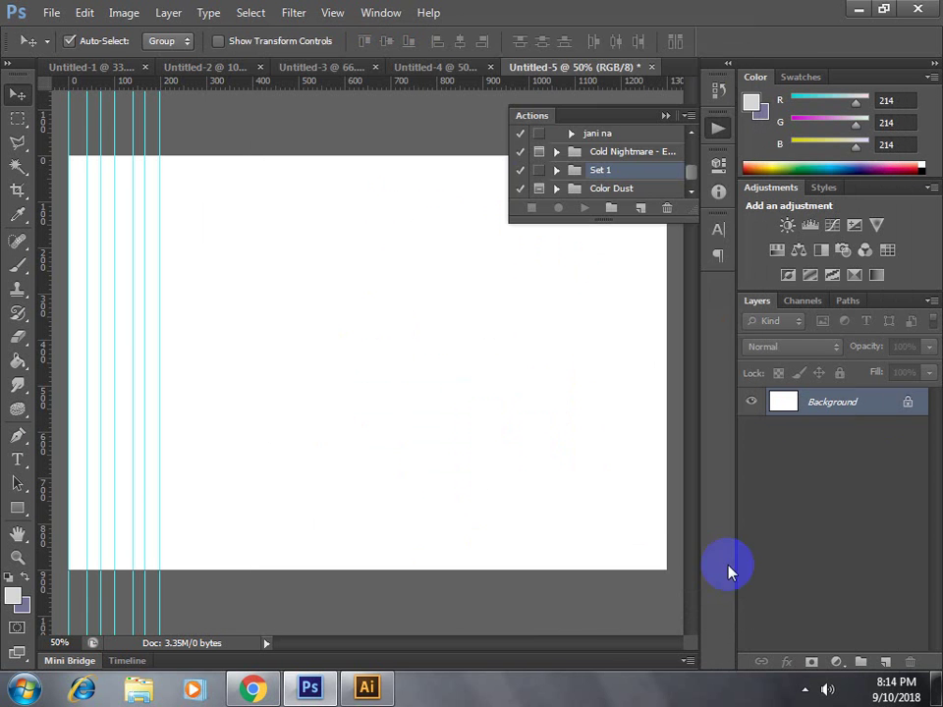
Minimise Photoshop, Chrome and Illustrator, then select the saved Set 1 .ATN file on the desktop.
click(861, 12)
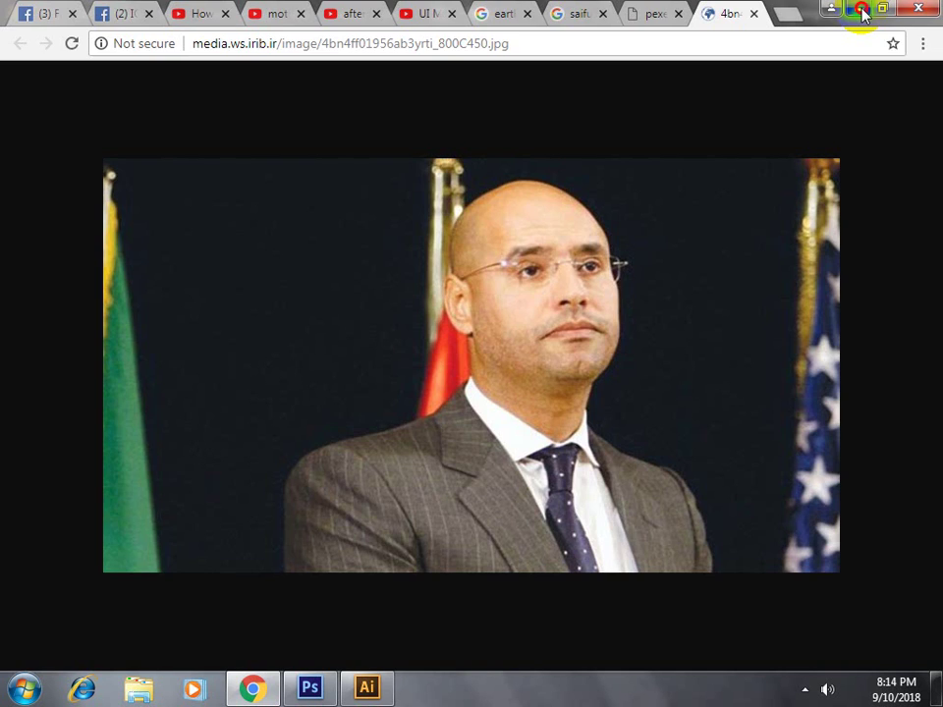
click(861, 11)
click(860, 12)
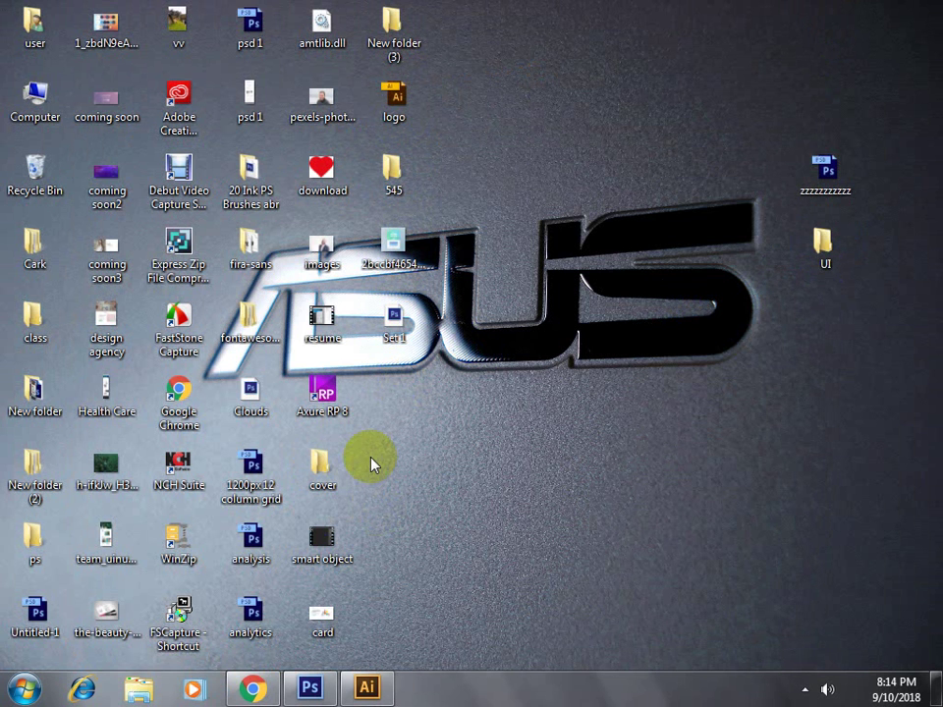
click(322, 464)
click(391, 334)
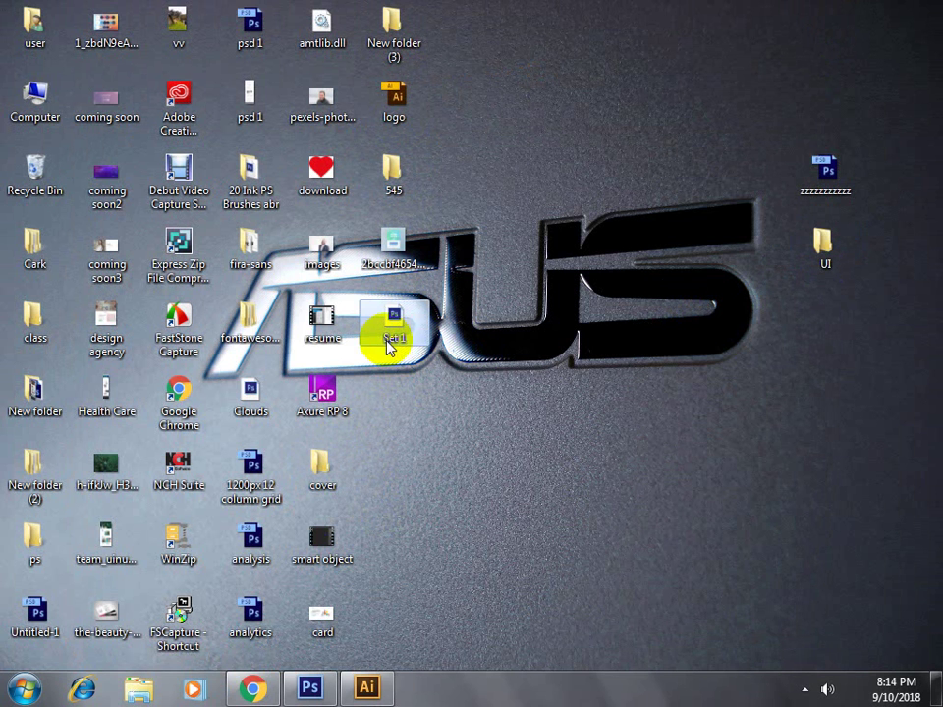